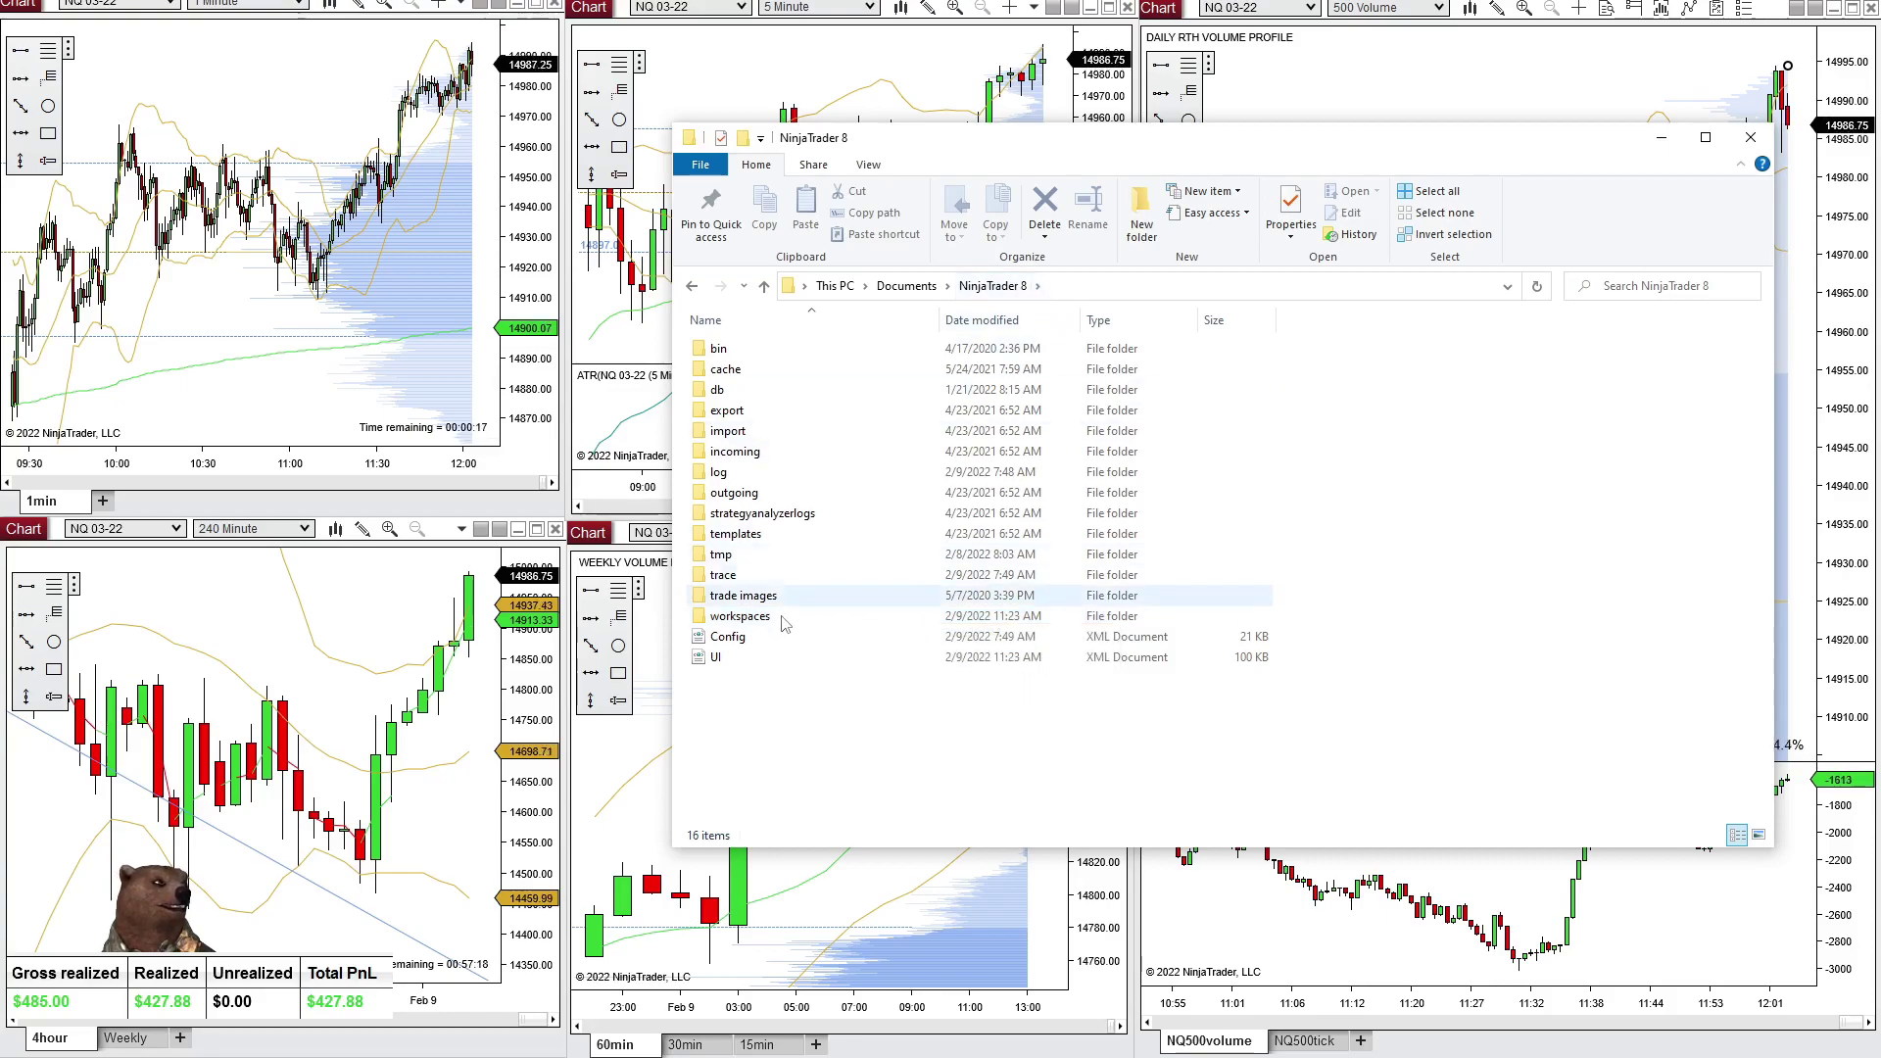
Step: Open the templates folder in Documents > NinjaTrader 8 and move the Explorer window off the charts
{"action": "double_click", "coordinate": [759, 536]}
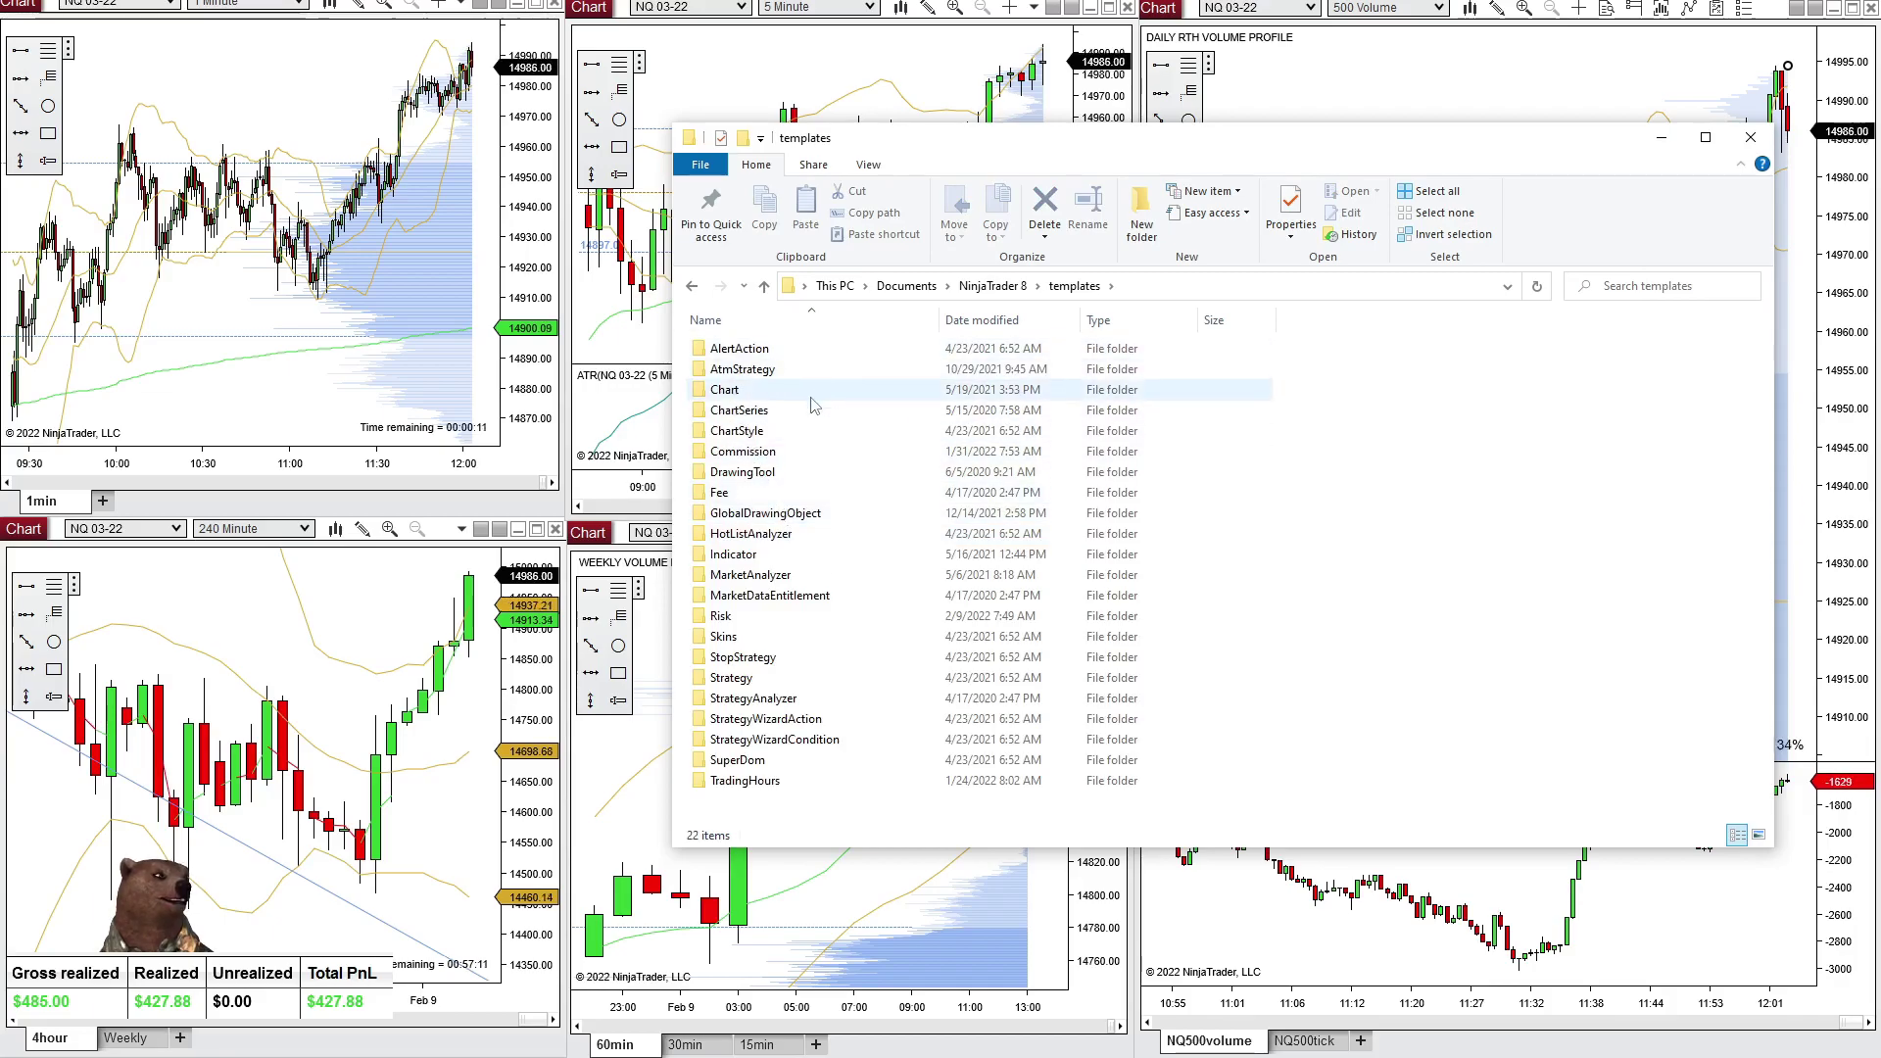
{"action": "left_click_drag", "start_coordinate": [811, 137], "coordinate": [1879, 489]}
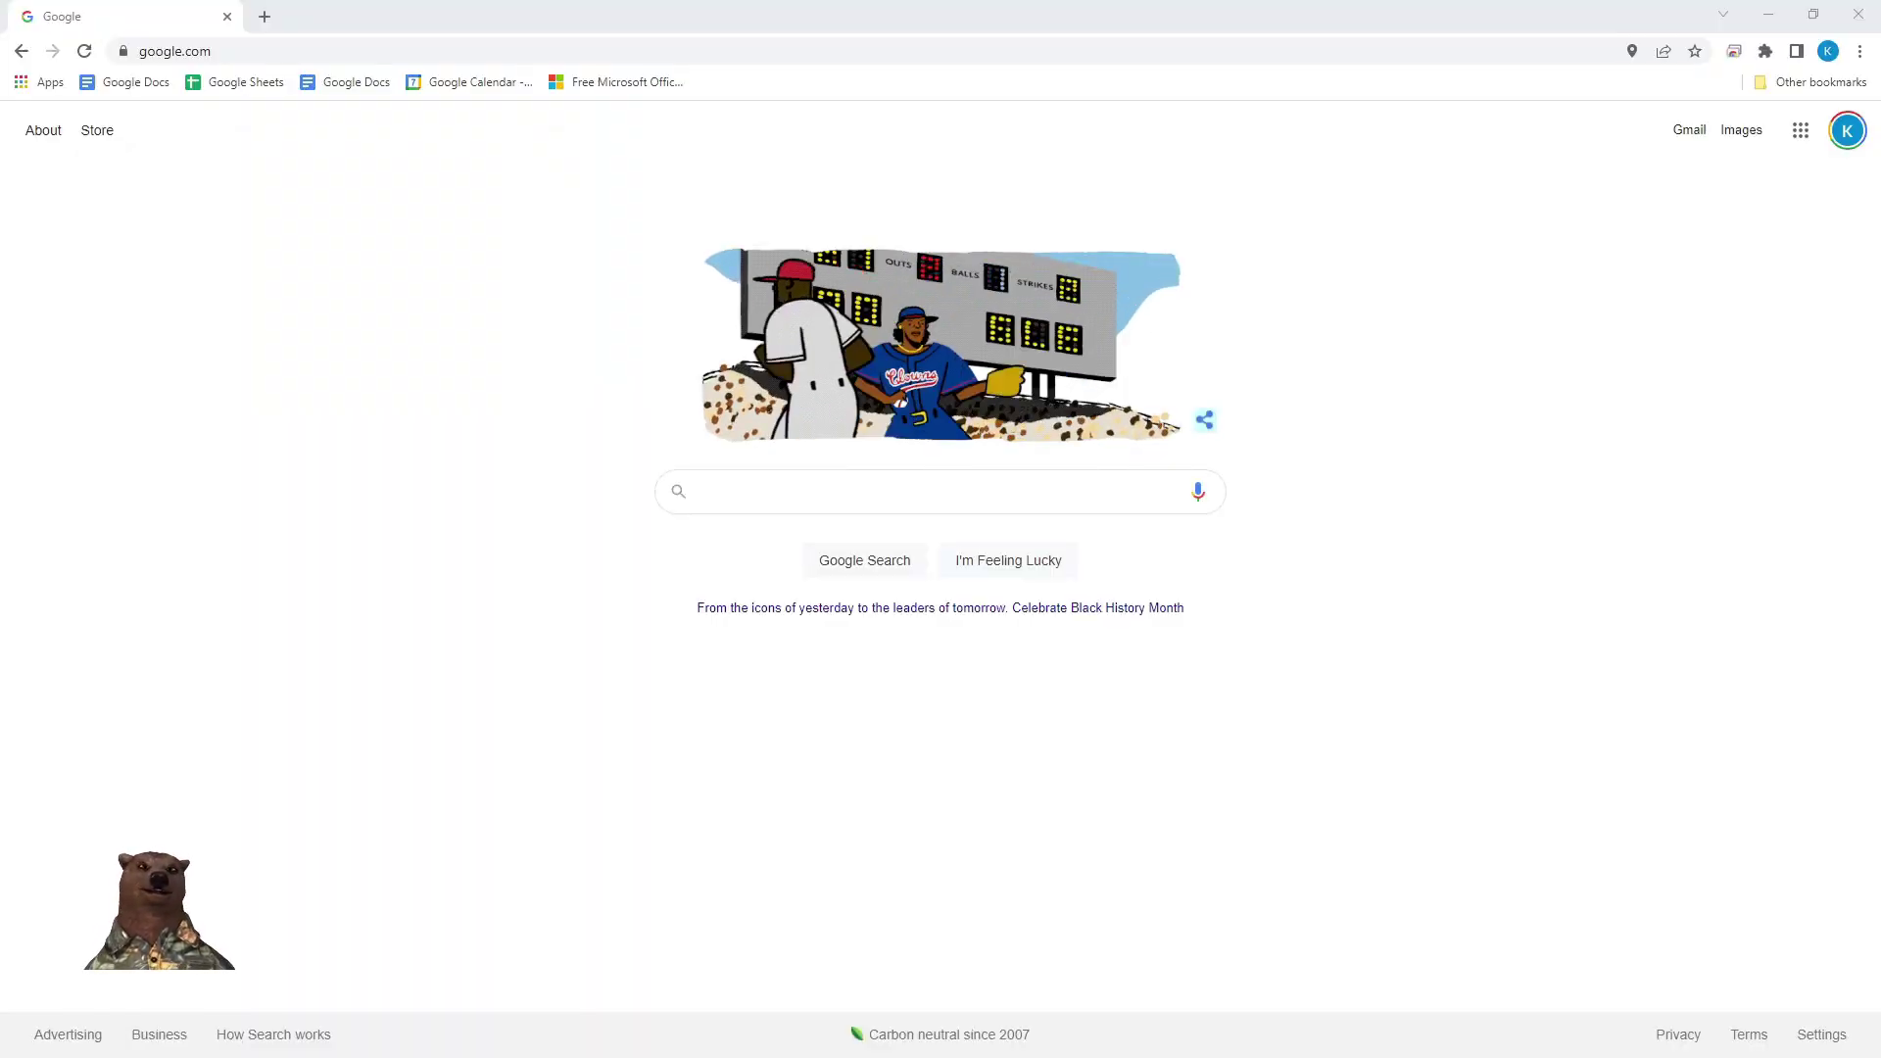
Step: Go to the Sync.com share page for NT8-Workspace-ChartTemplates.zip and bring the Downloads window into view
{"action": "left_click", "coordinate": [669, 50]}
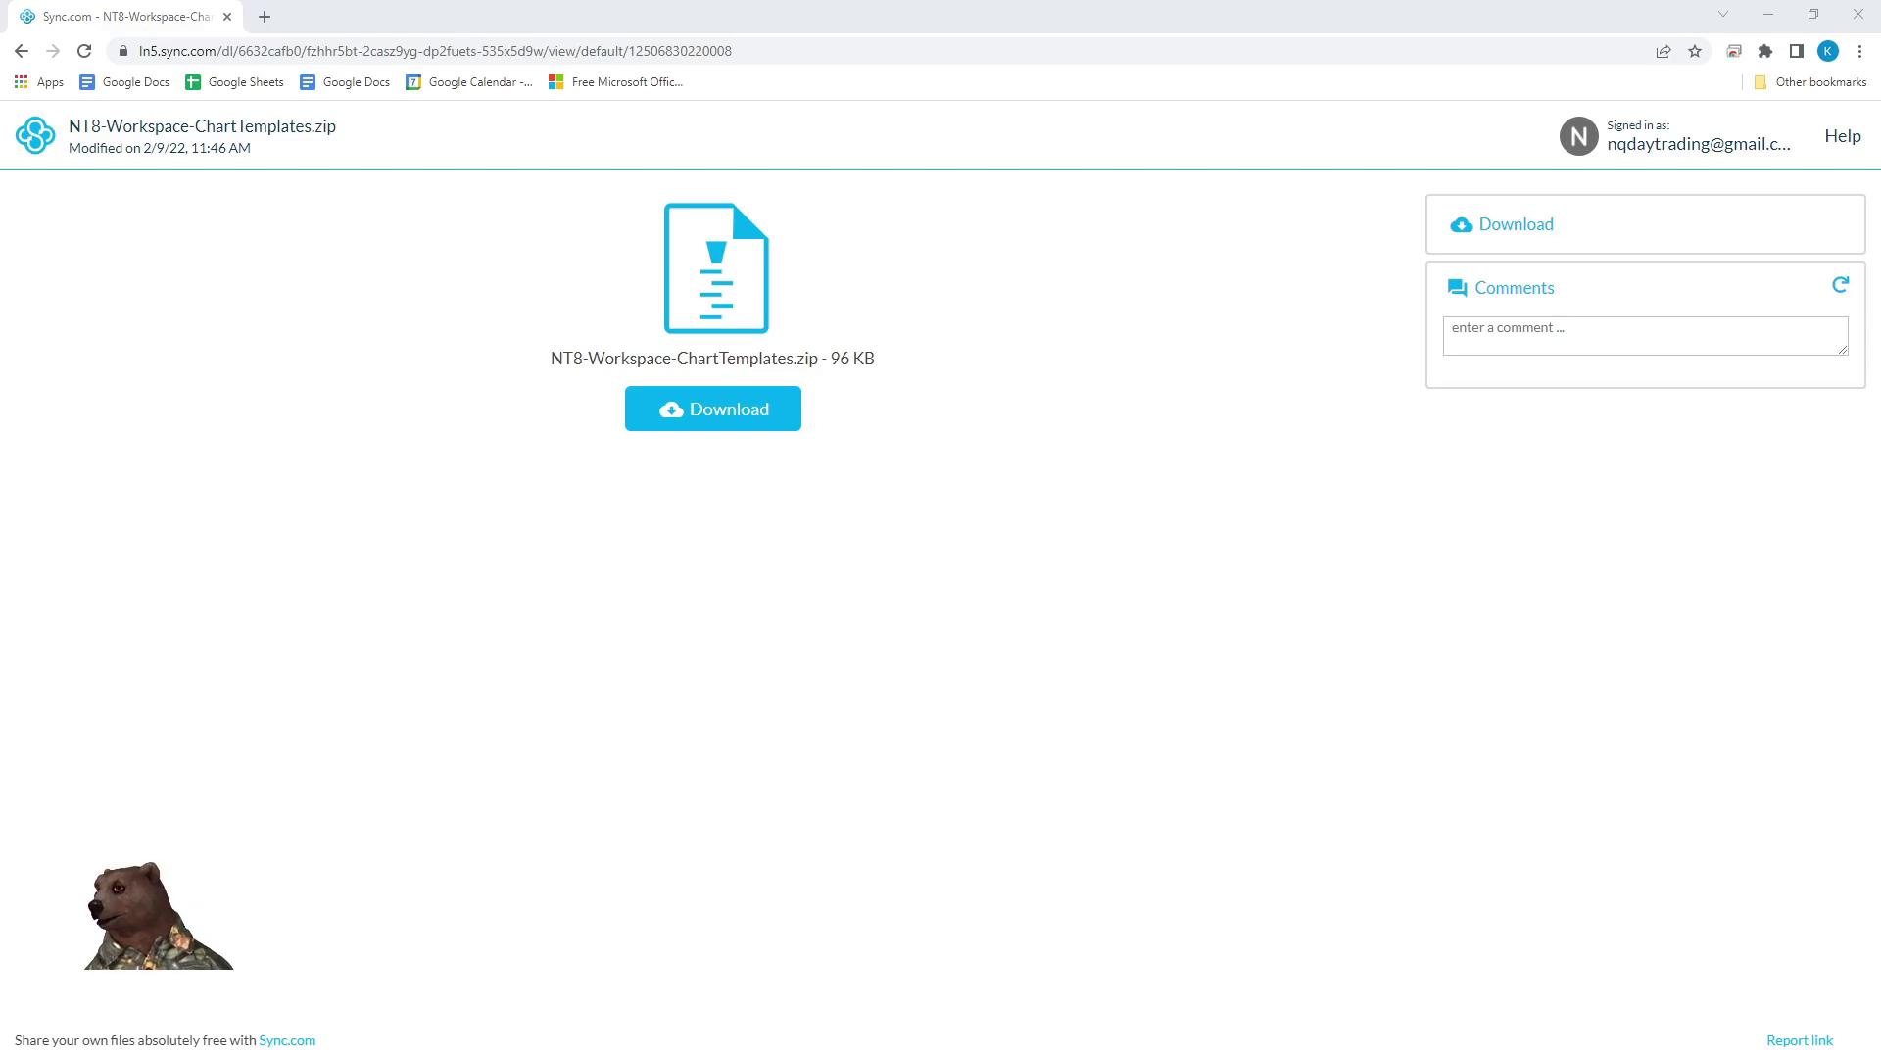
{"action": "left_click_drag", "start_coordinate": [1880, 617], "coordinate": [901, 419]}
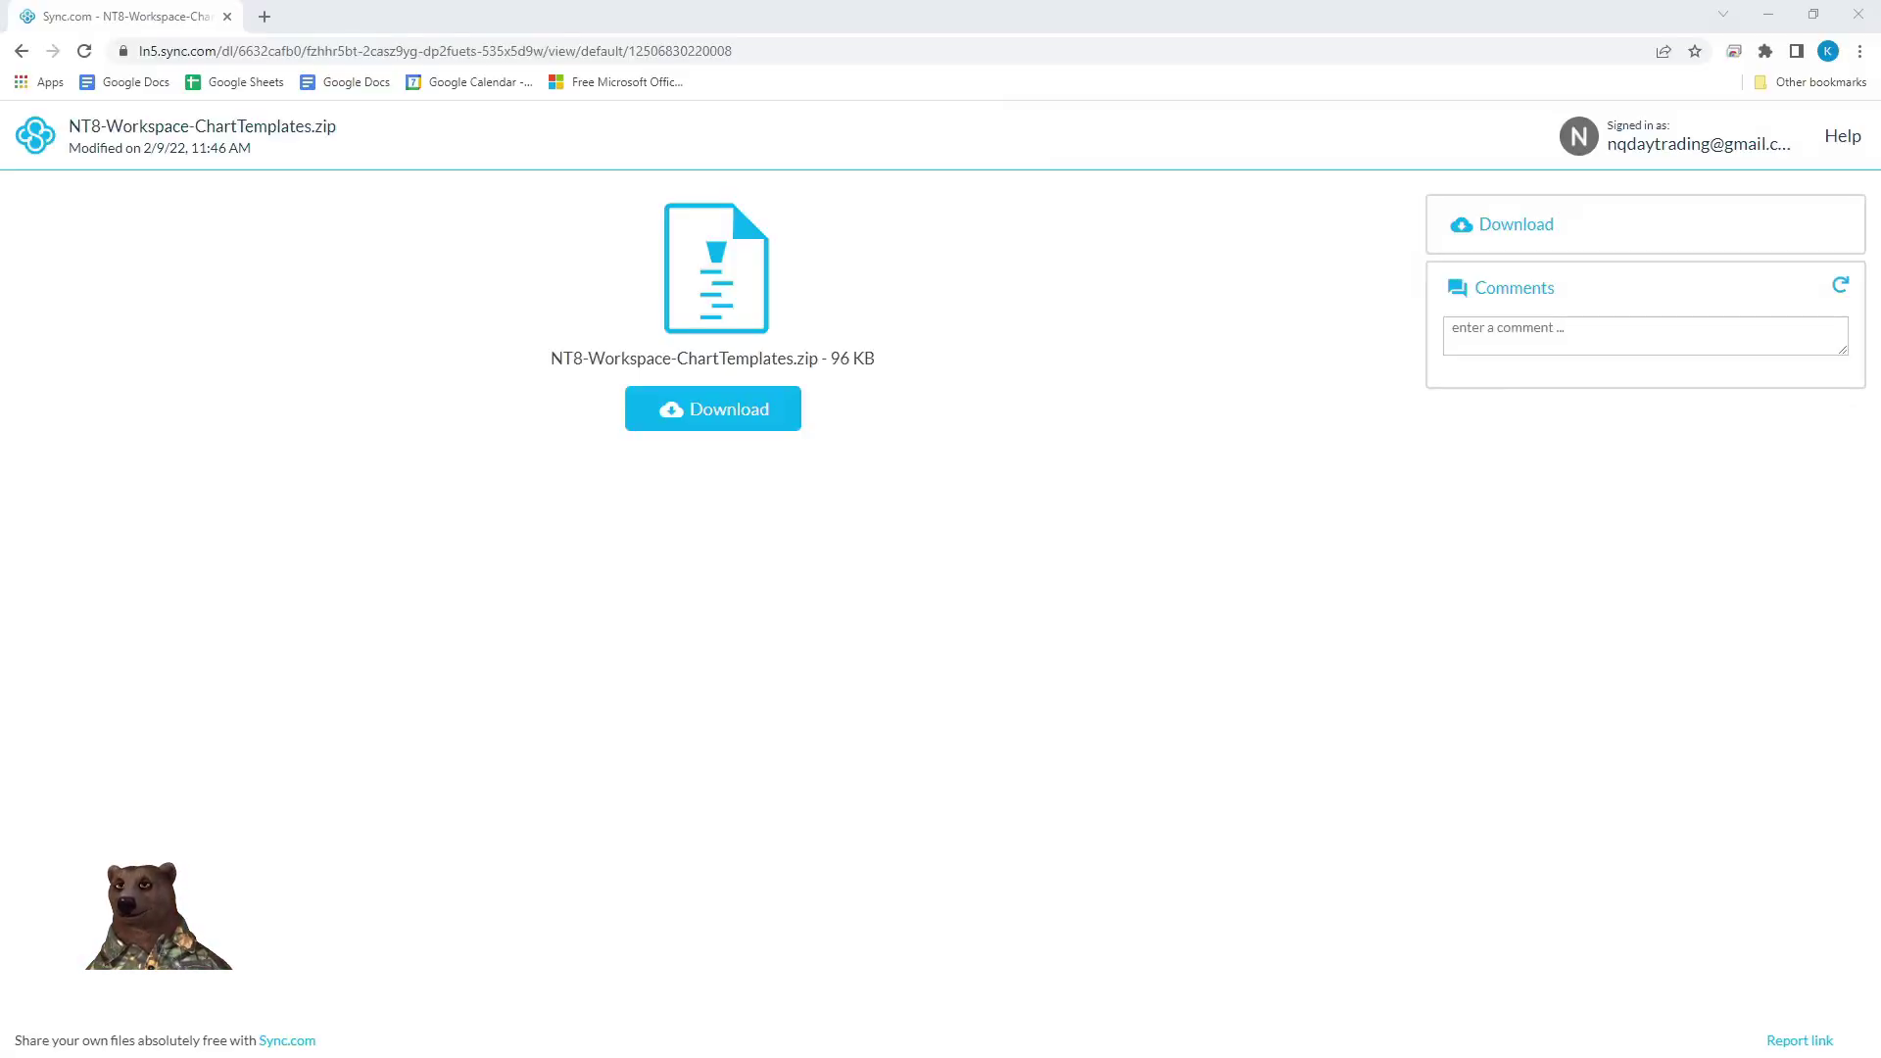
Step: Open the readMe file from the NT8-Workspace-ChartTemplates folder in Notepad and move it into full view
{"action": "left_click_drag", "start_coordinate": [1822, 280], "coordinate": [874, 244]}
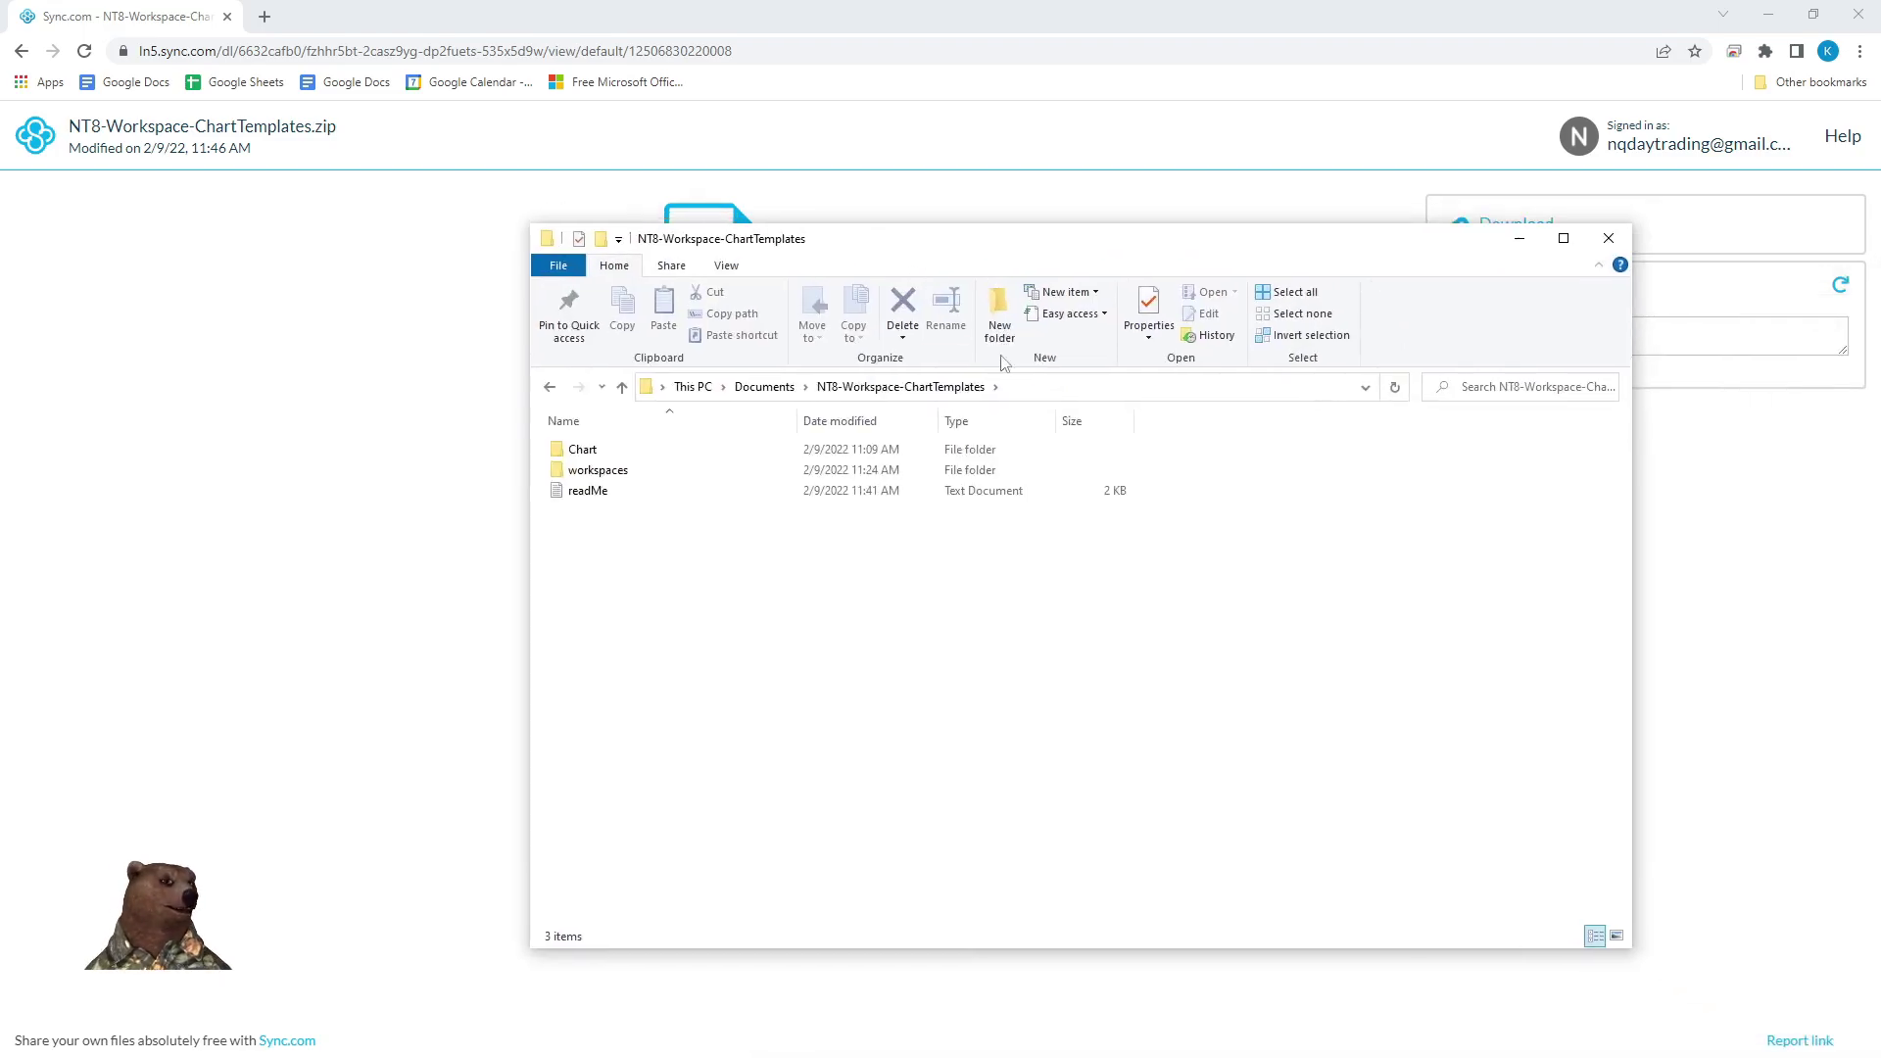
{"action": "left_click", "coordinate": [603, 490]}
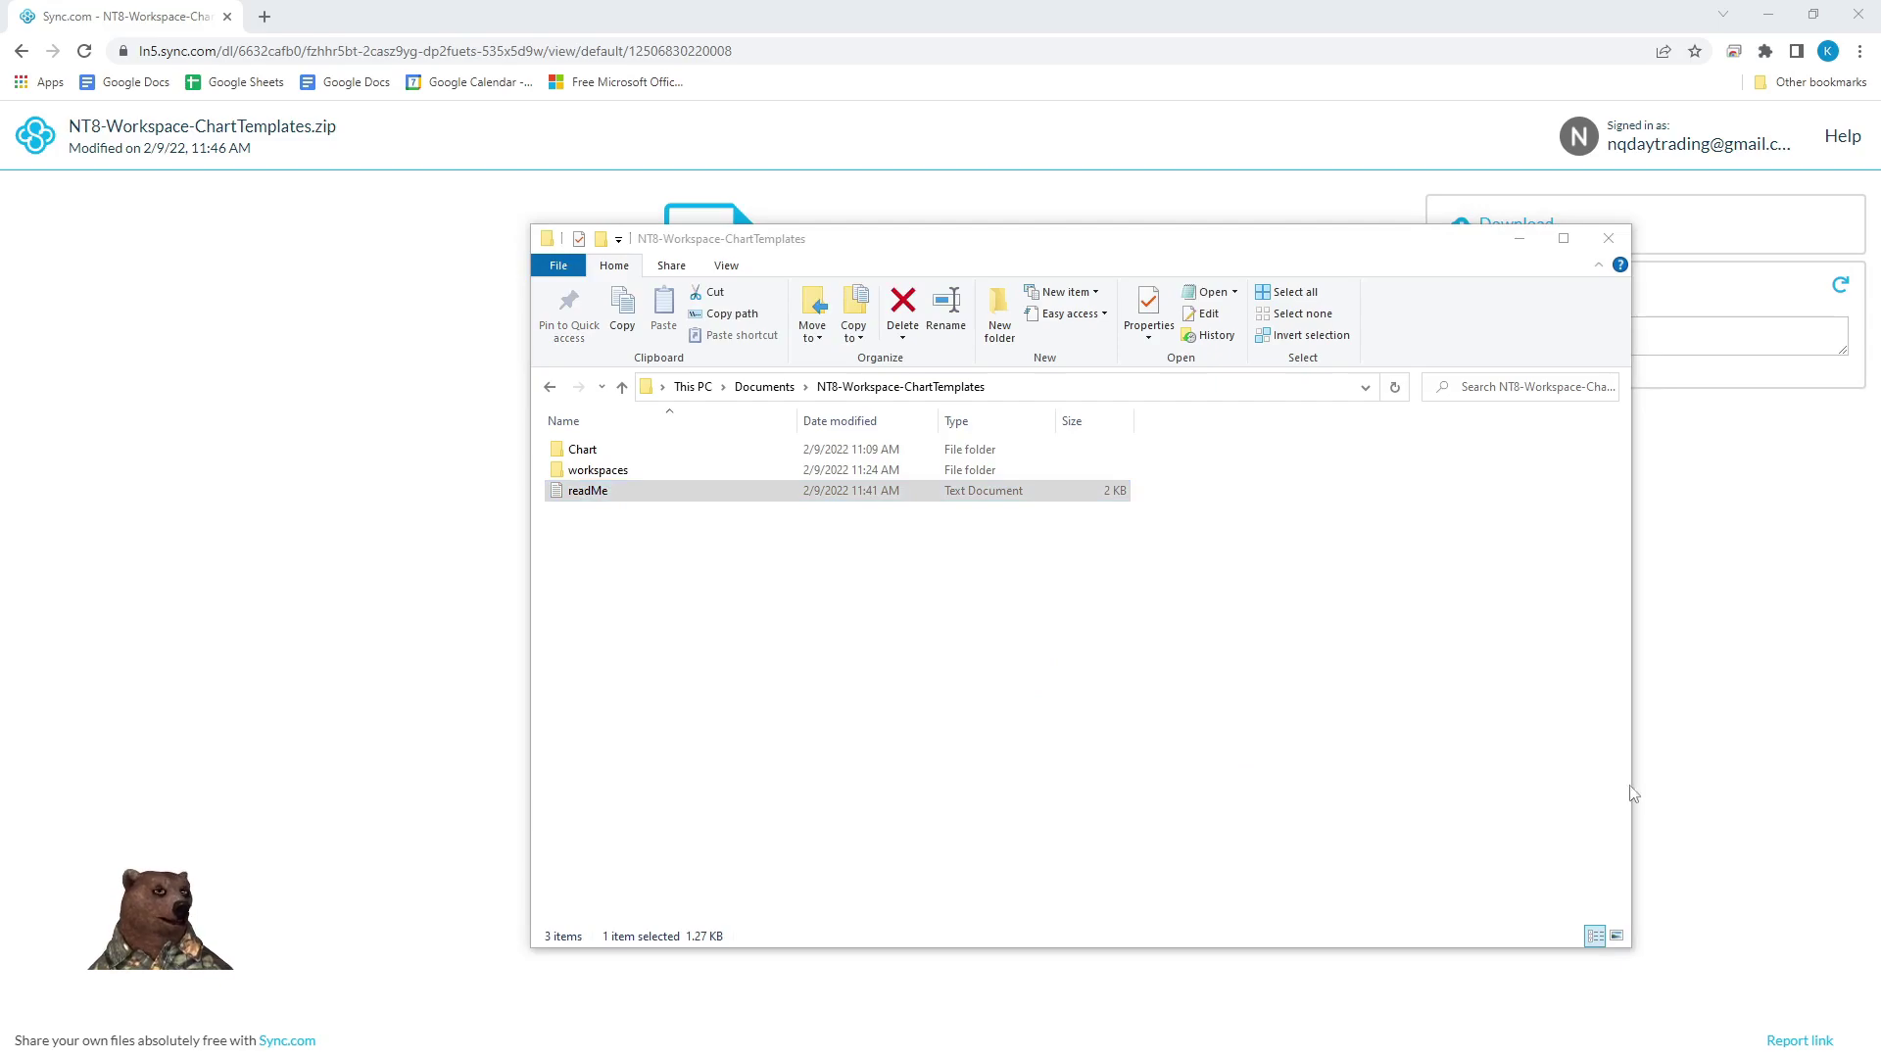
{"action": "left_click_drag", "start_coordinate": [1617, 176], "coordinate": [788, 185]}
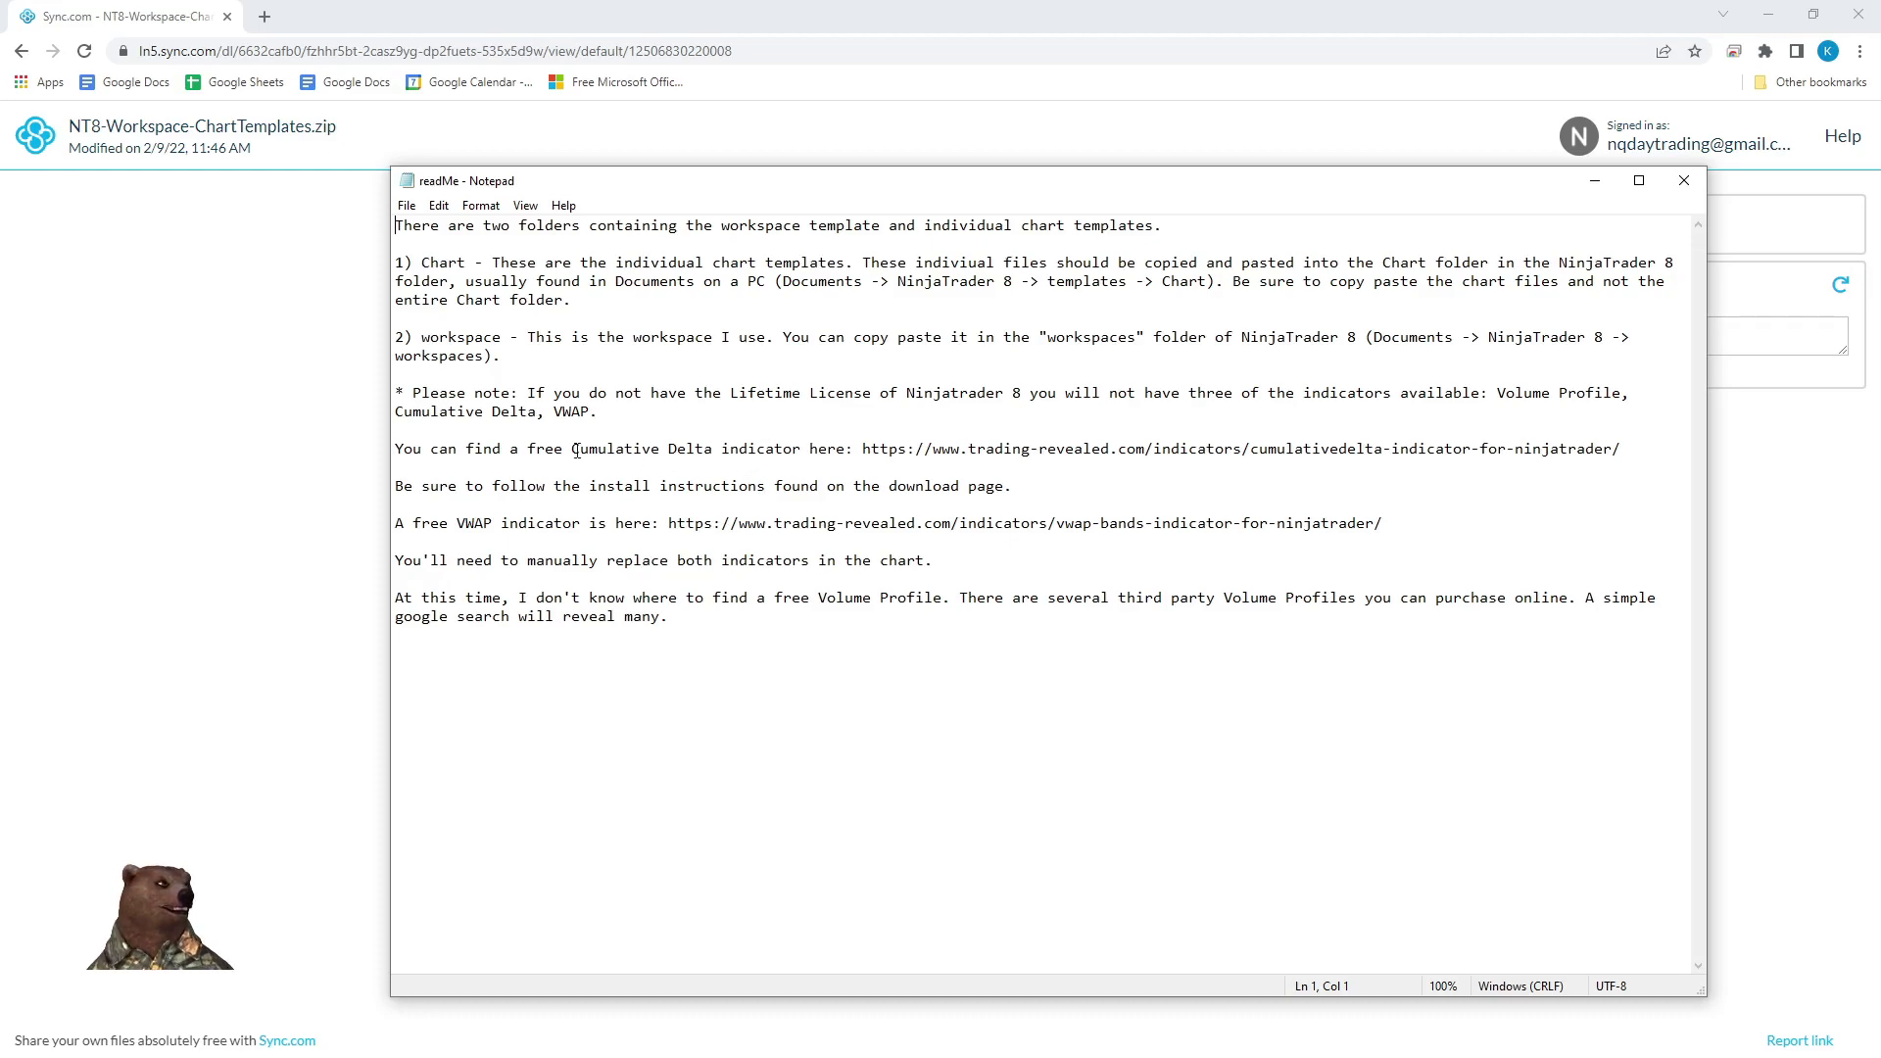
Step: Highlight the readMe notes on Volume Profile, Cumulative Delta and VWAP, then move Notepad aside
{"action": "left_click_drag", "start_coordinate": [1497, 392], "coordinate": [591, 411]}
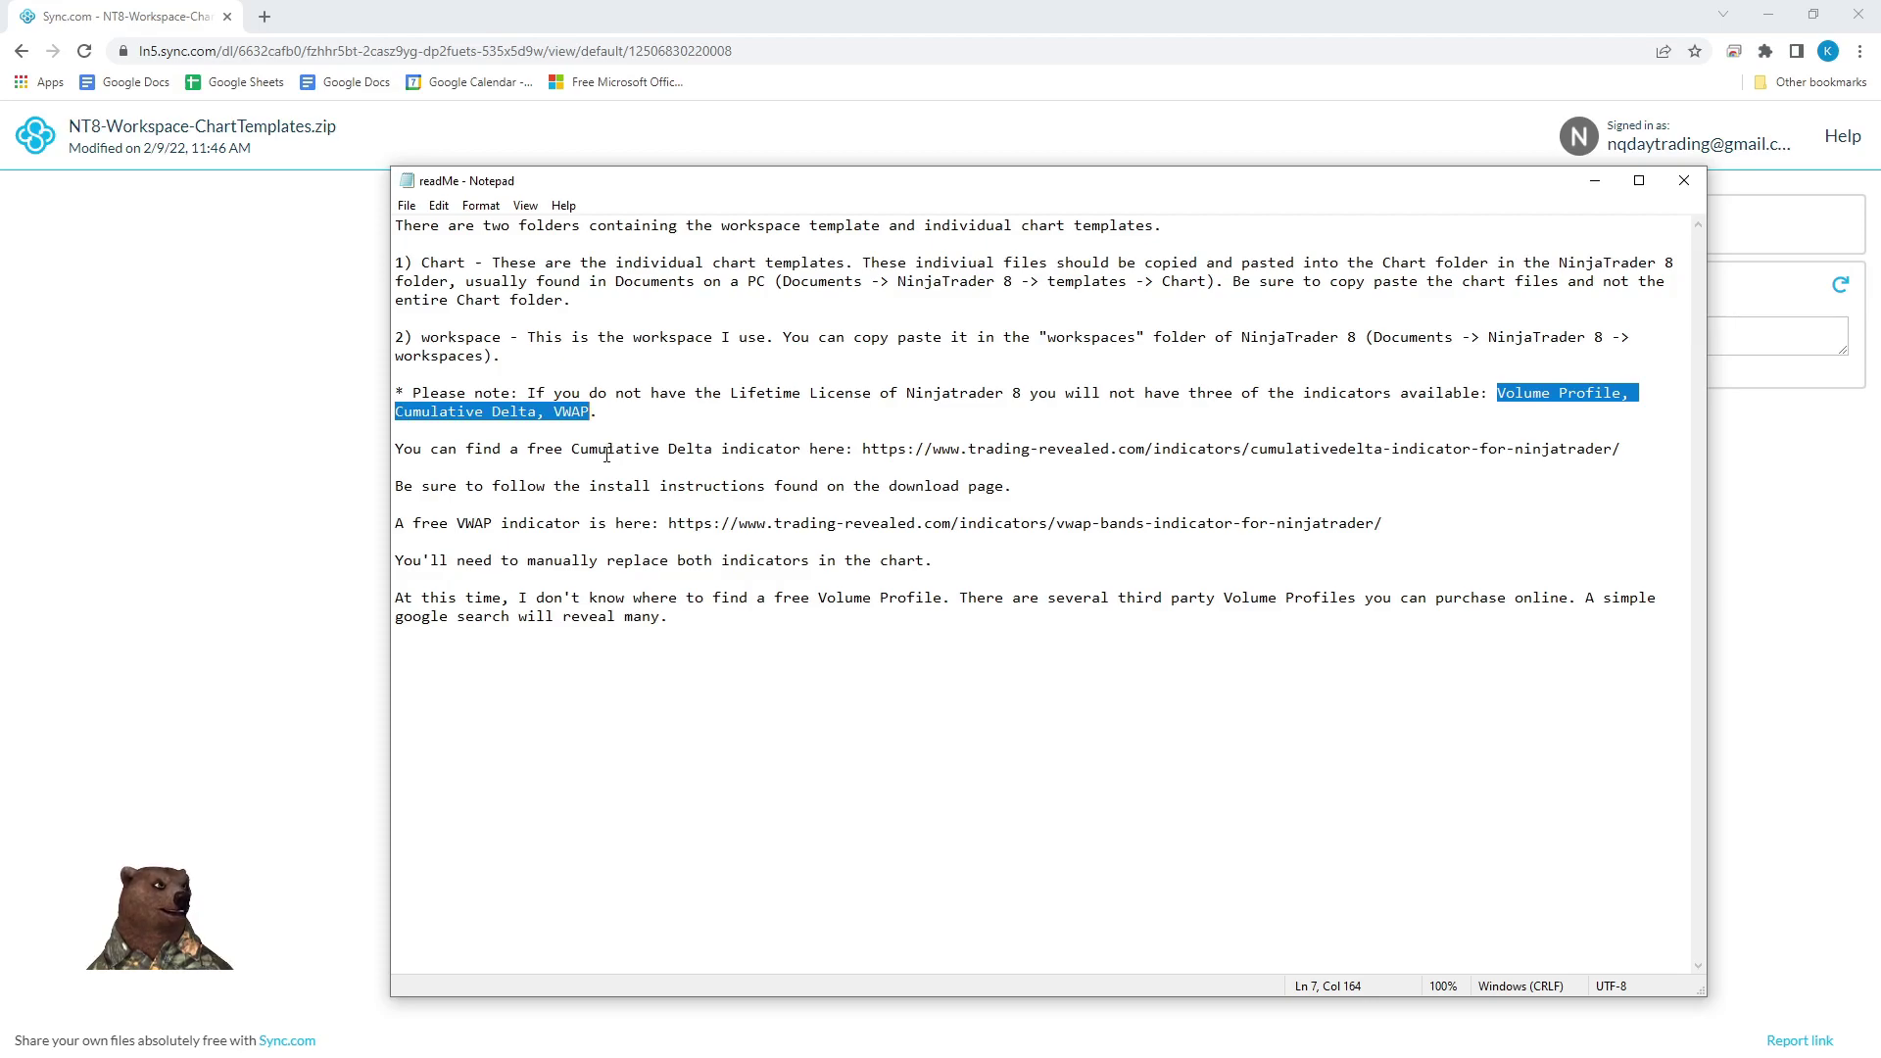
{"action": "left_click_drag", "start_coordinate": [572, 451], "coordinate": [802, 450]}
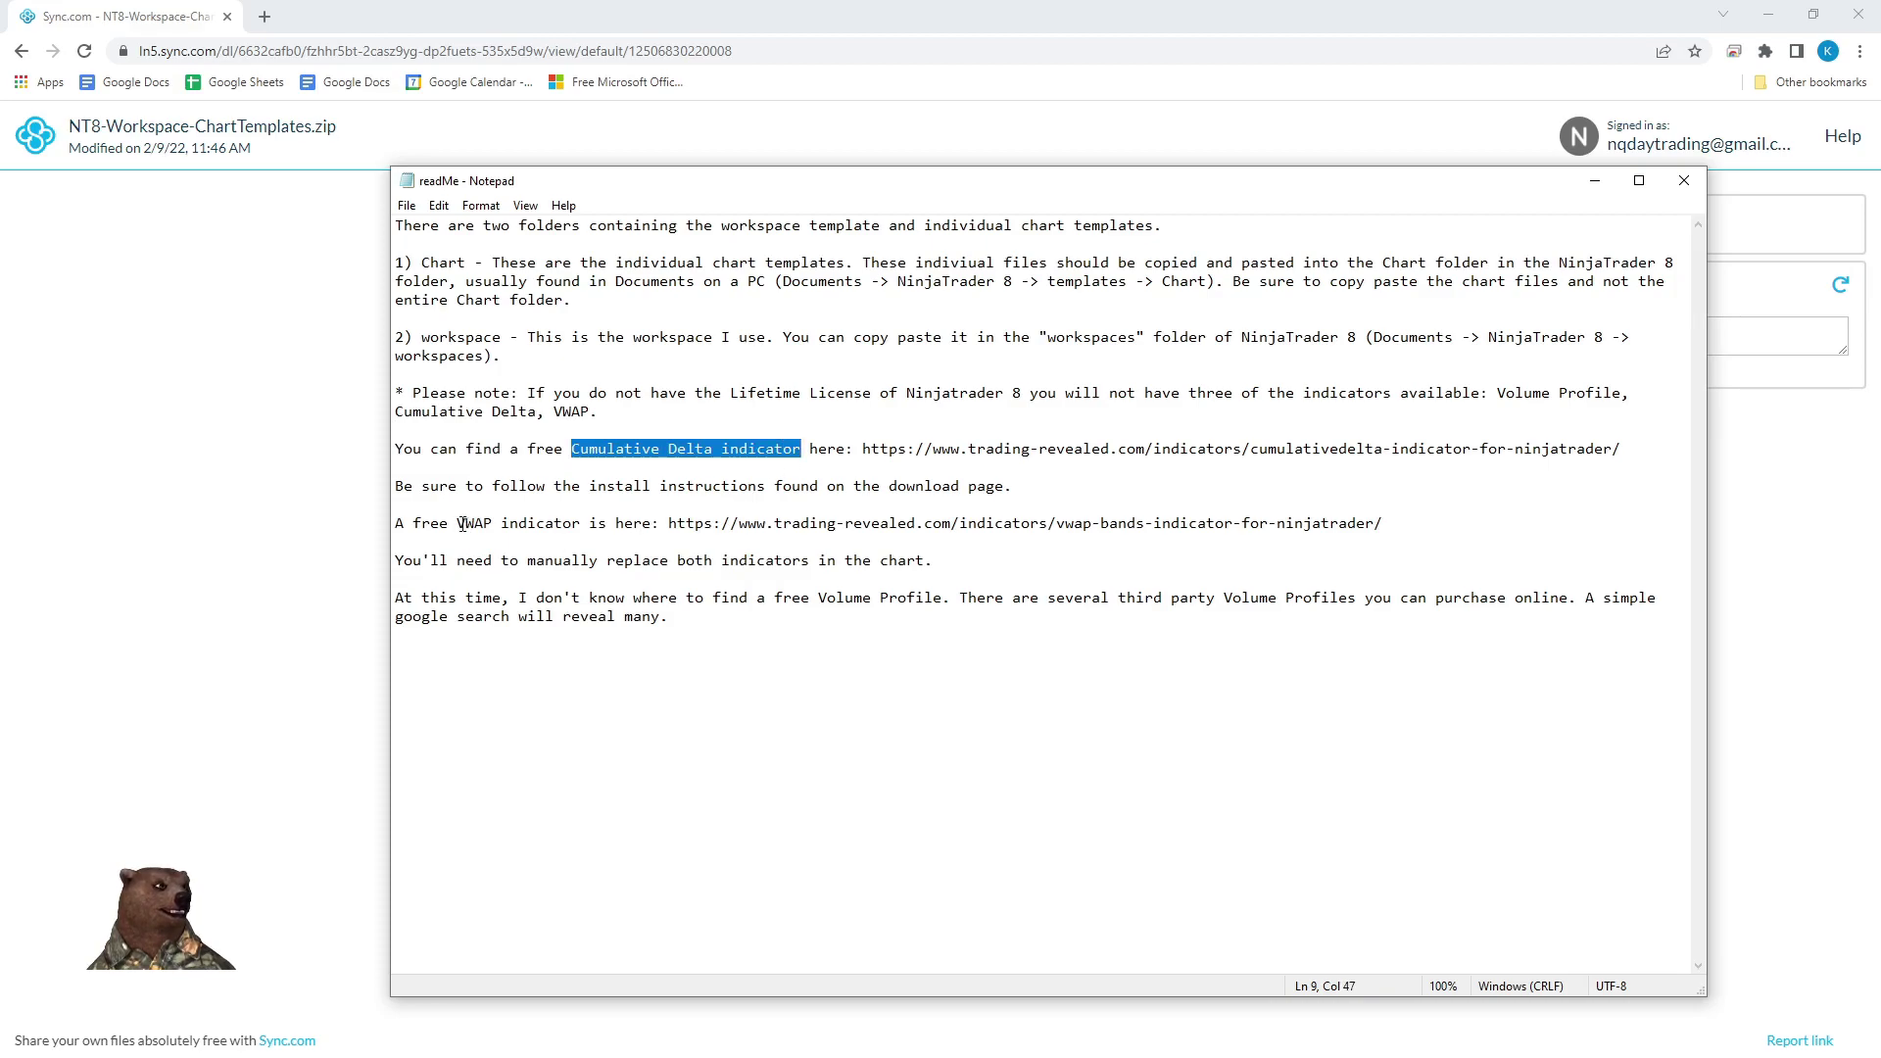
{"action": "left_click_drag", "start_coordinate": [457, 523], "coordinate": [588, 526]}
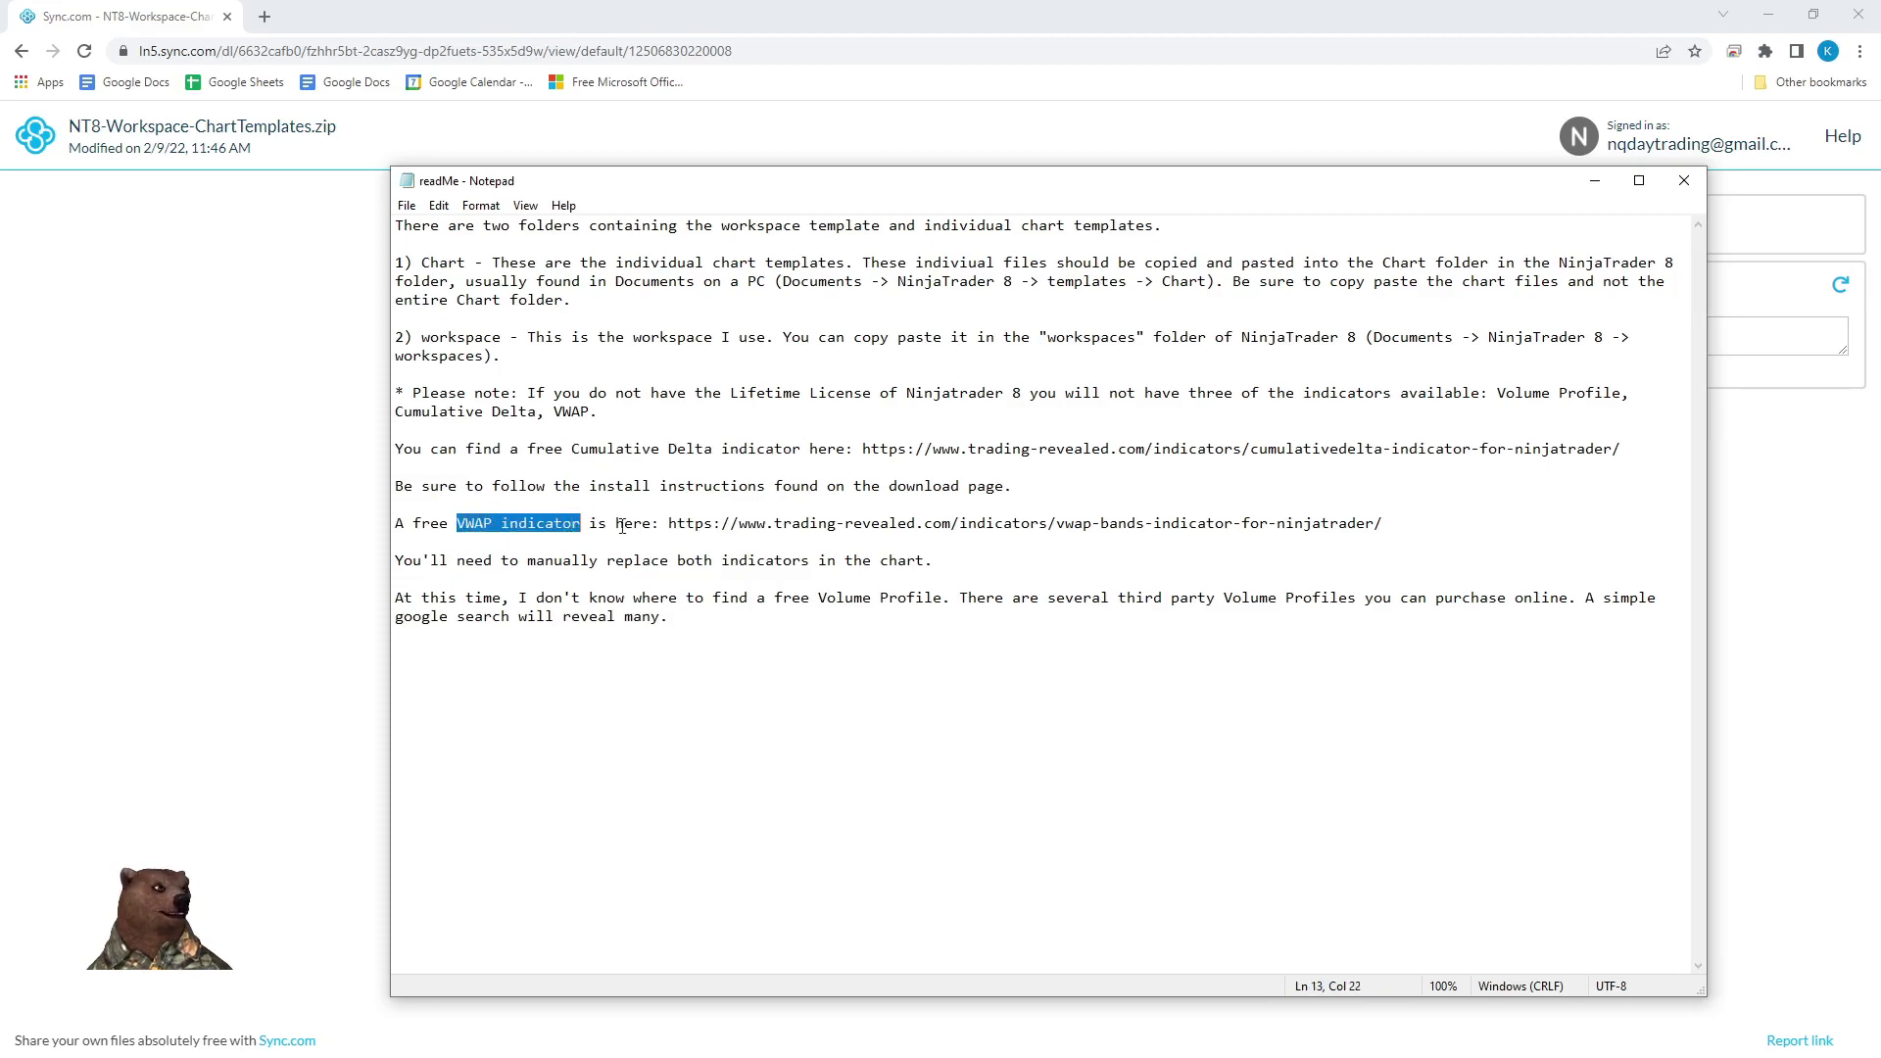
{"action": "left_click", "coordinate": [957, 464]}
{"action": "left_click", "coordinate": [965, 539]}
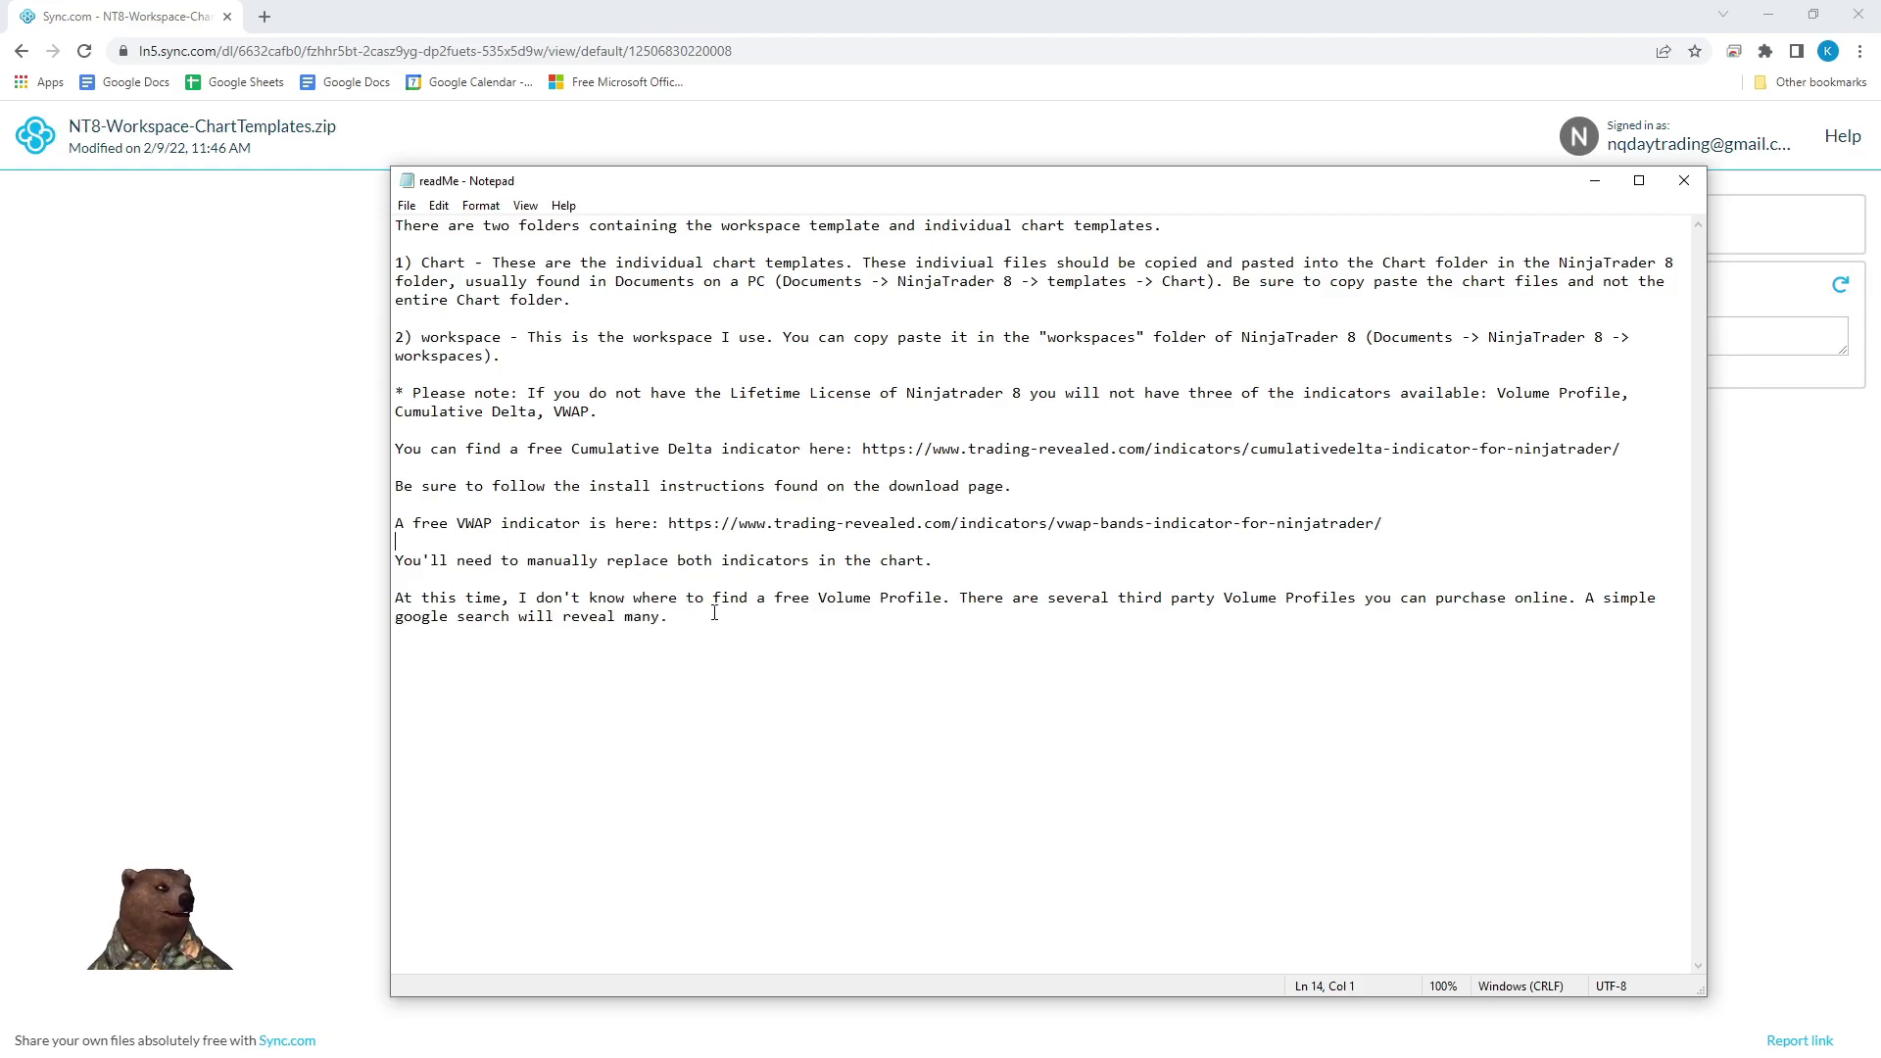
{"action": "left_click_drag", "start_coordinate": [818, 598], "coordinate": [955, 599]}
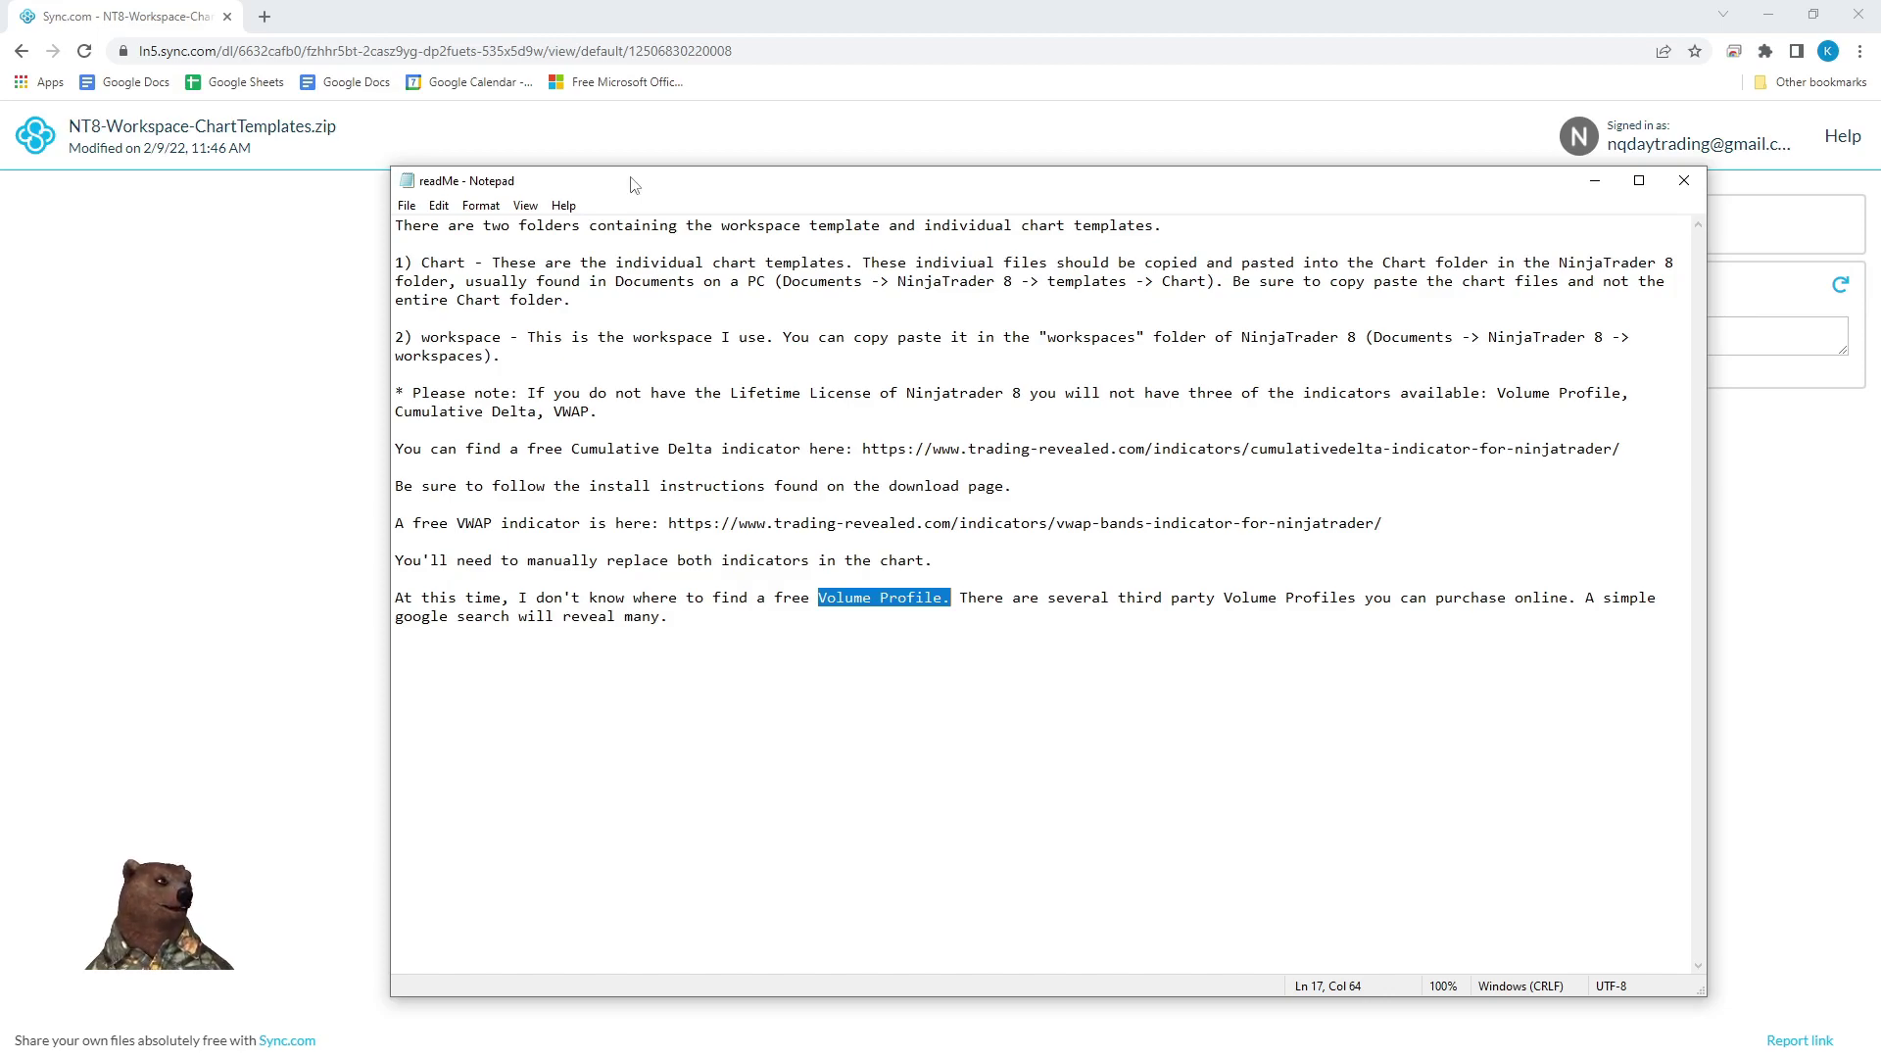
{"action": "left_click_drag", "start_coordinate": [631, 184], "coordinate": [1880, 245]}
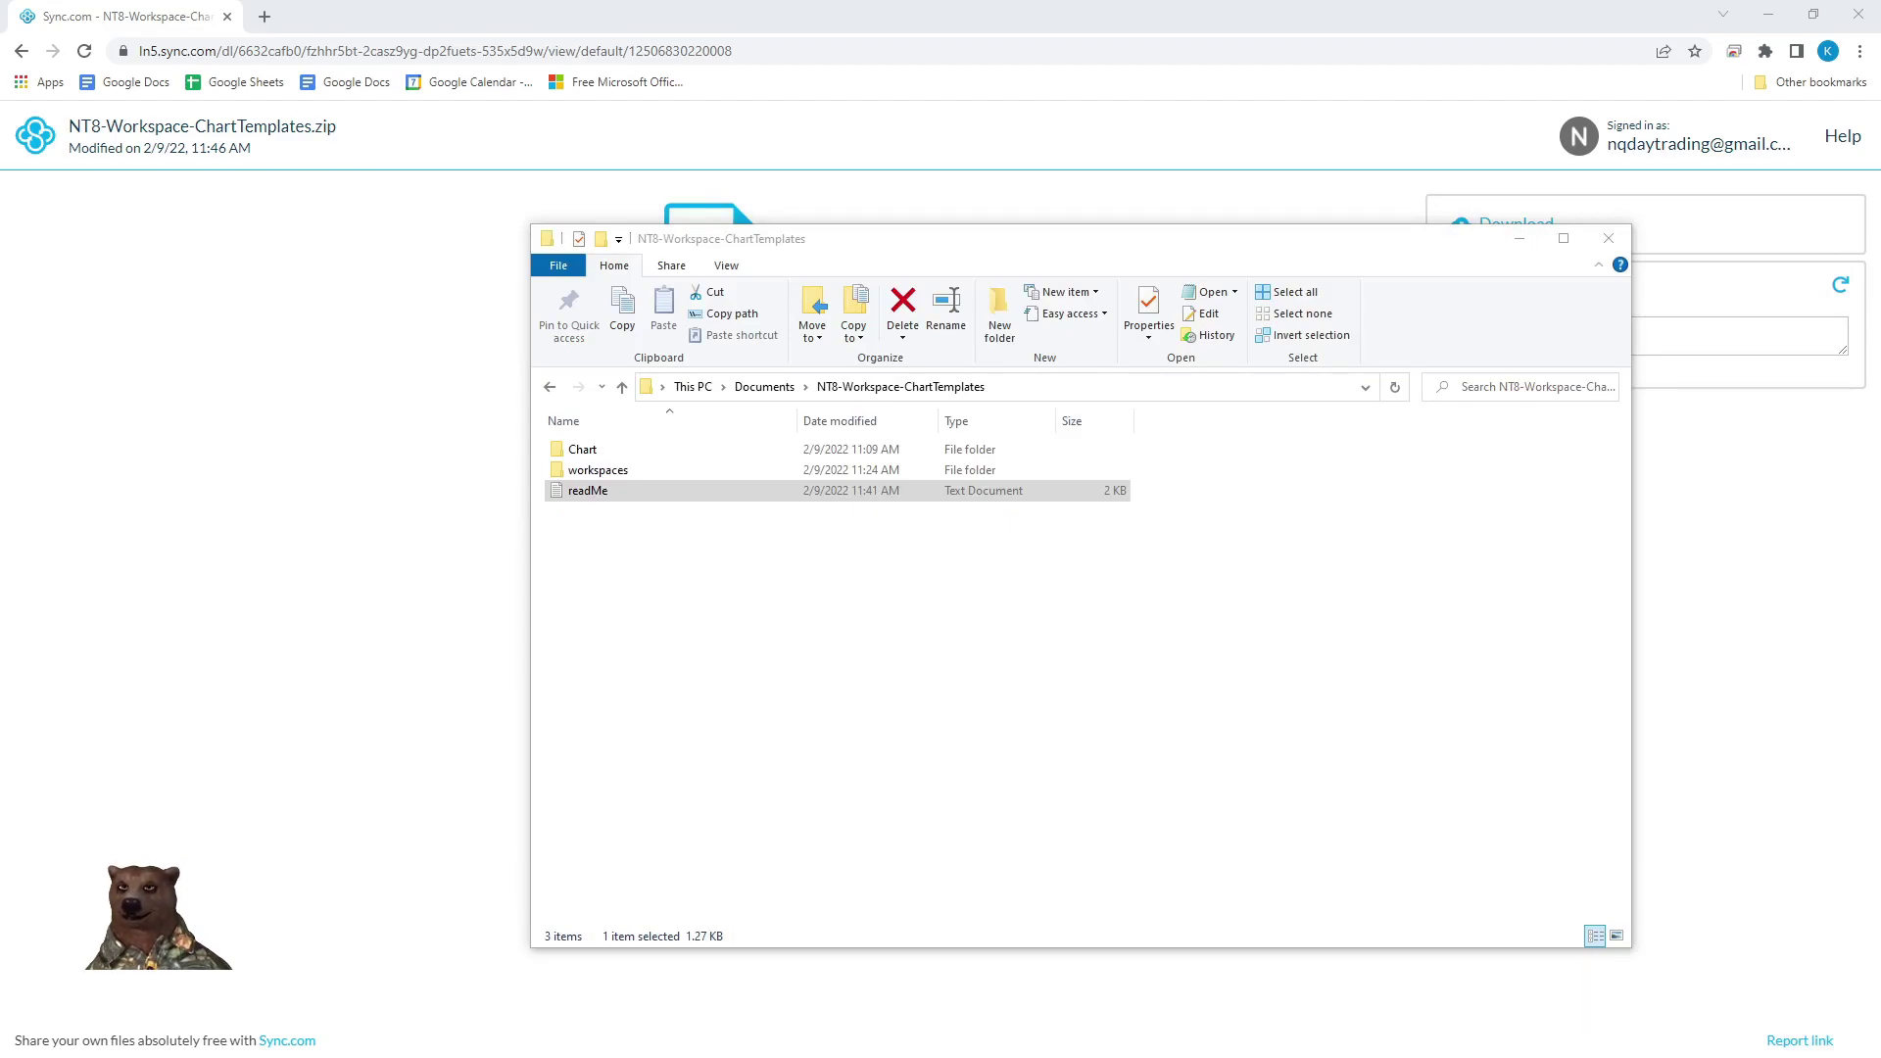
Step: Inspect the Chart and workspaces folders, selecting Futures-Day-Trading-Workspace, then return to NT8-Workspace-ChartTemplates
{"action": "key", "text": "alt+Tab"}
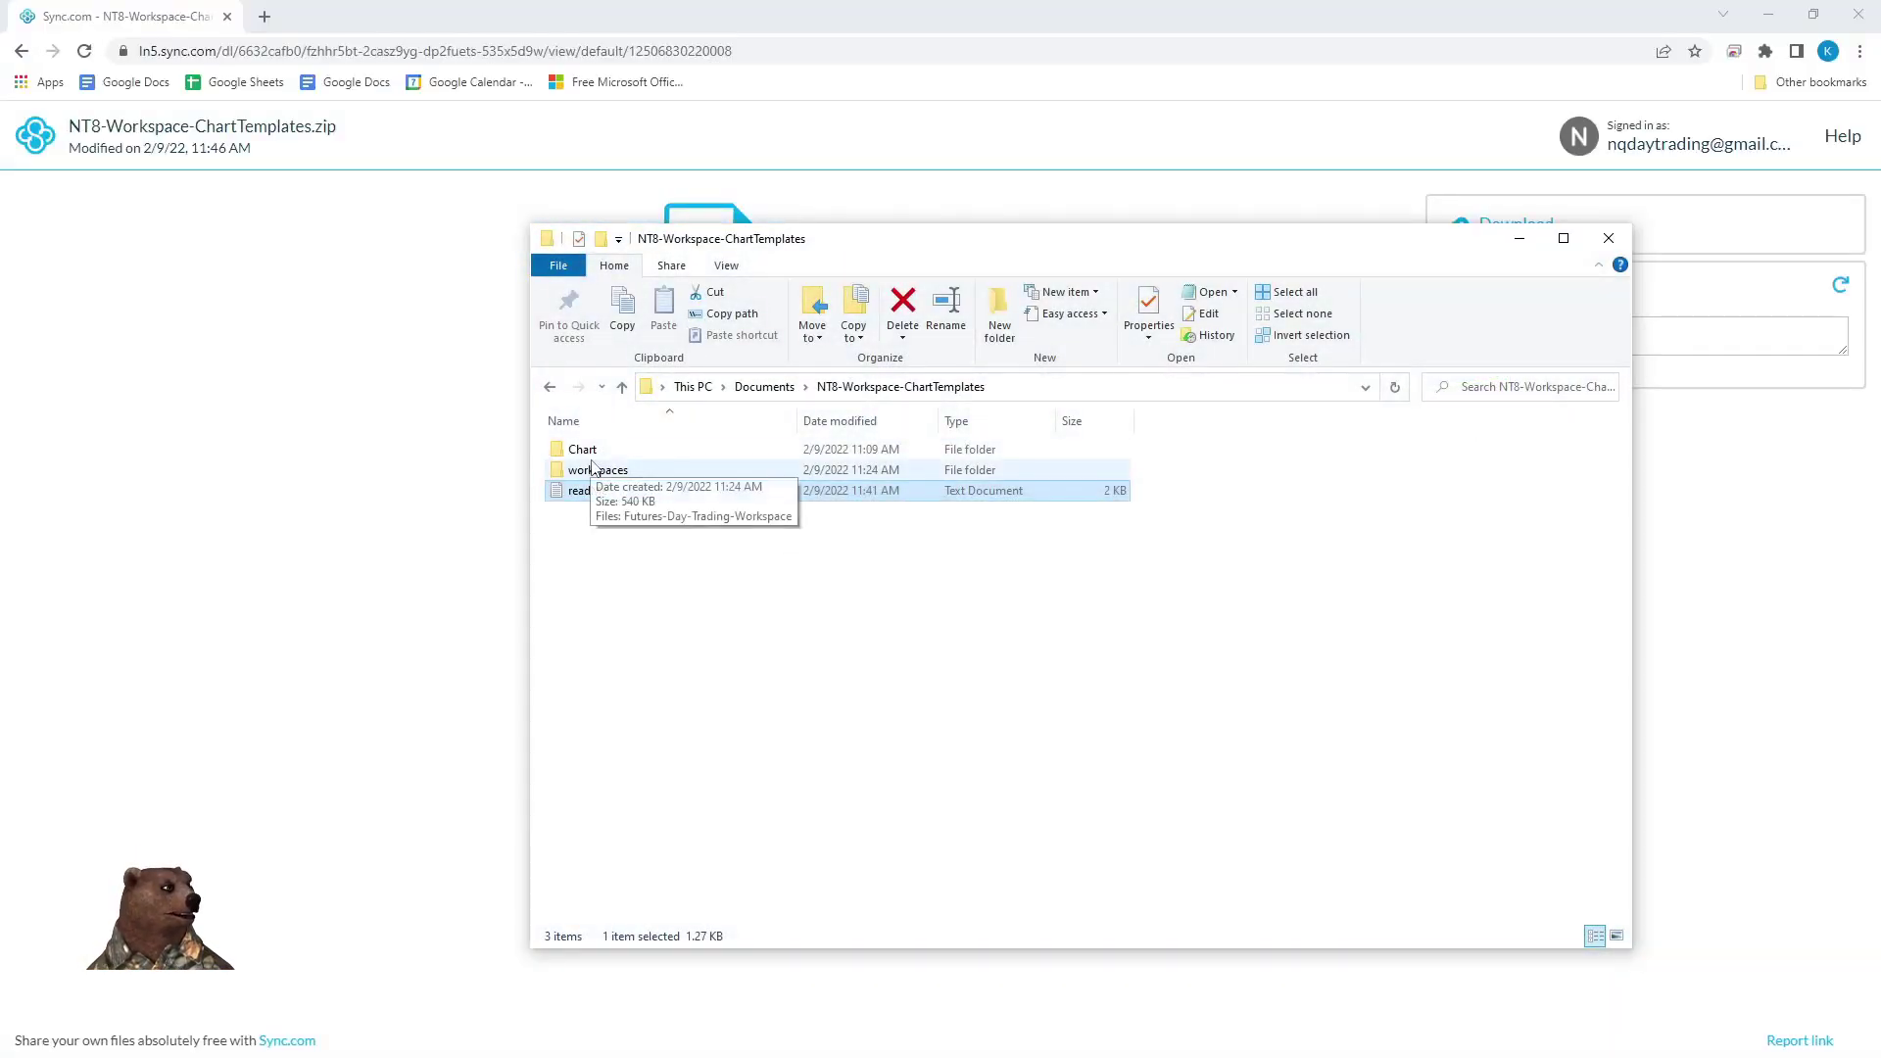
{"action": "mouse_move", "coordinate": [599, 458]}
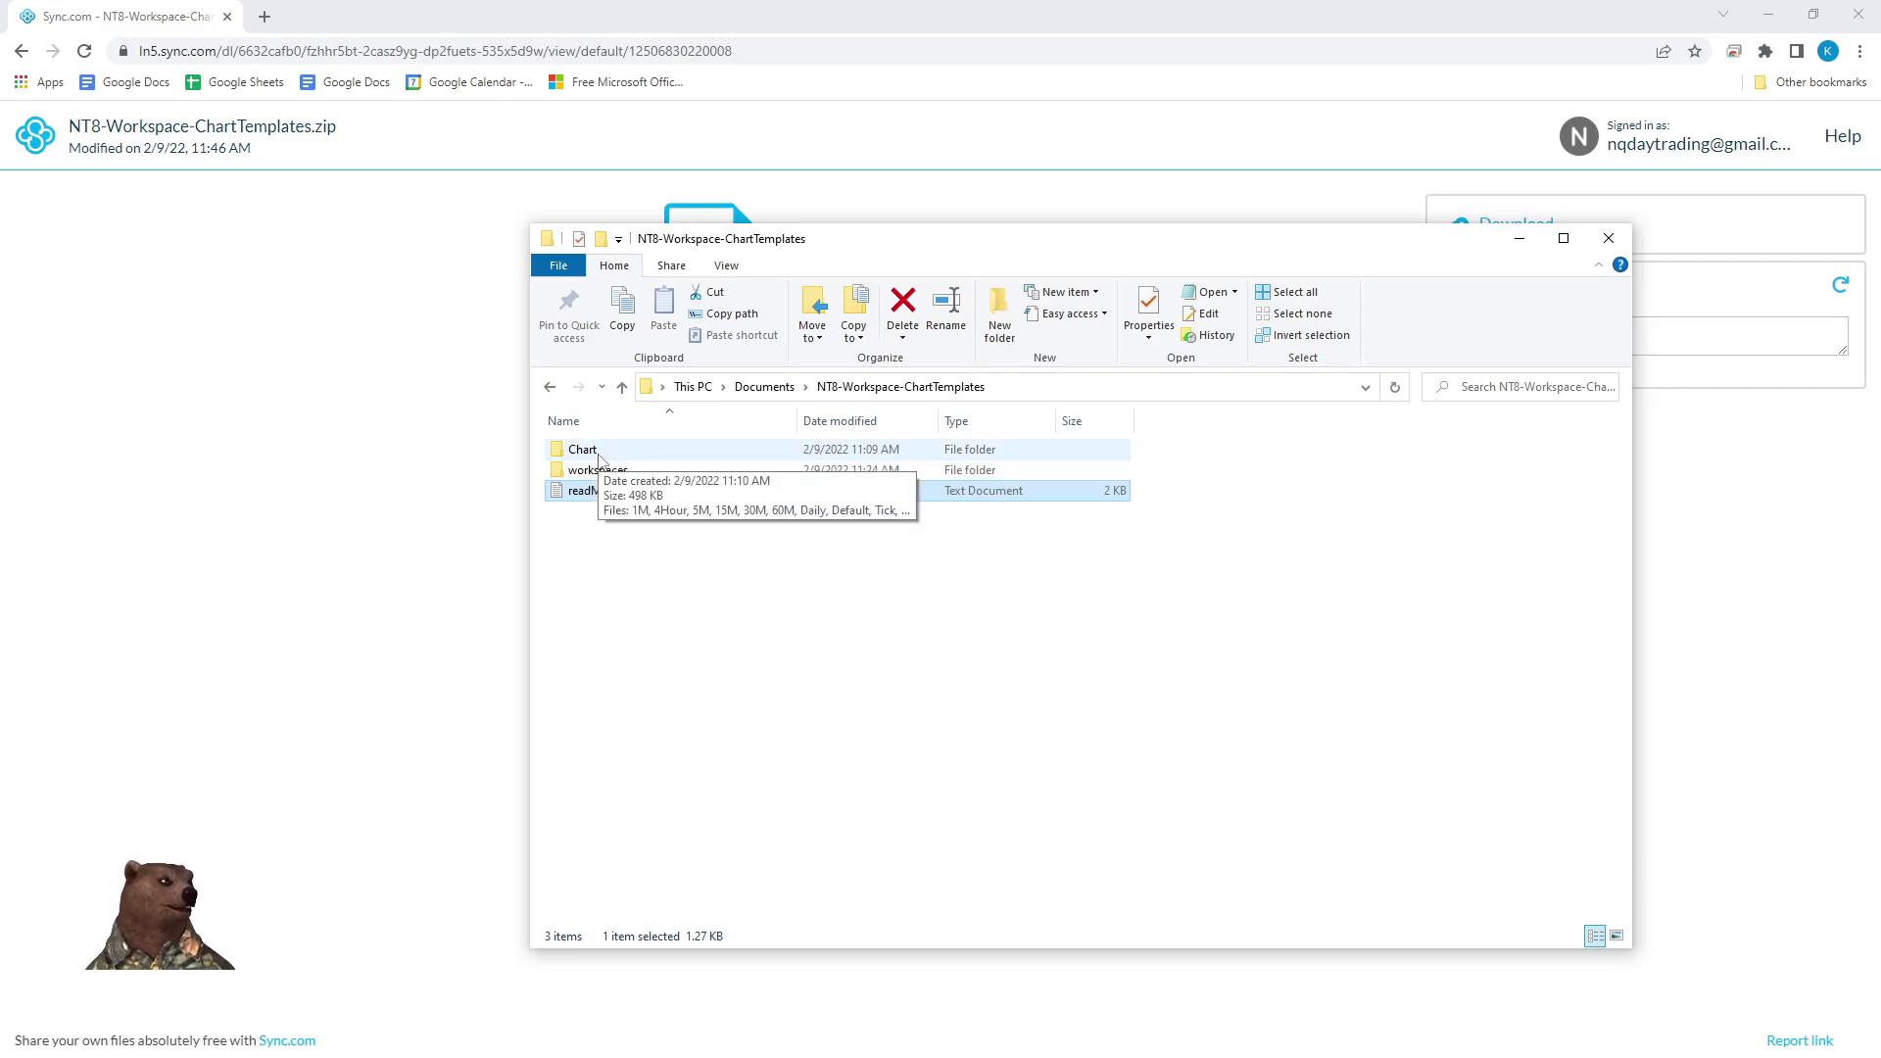
{"action": "double_click", "coordinate": [600, 455]}
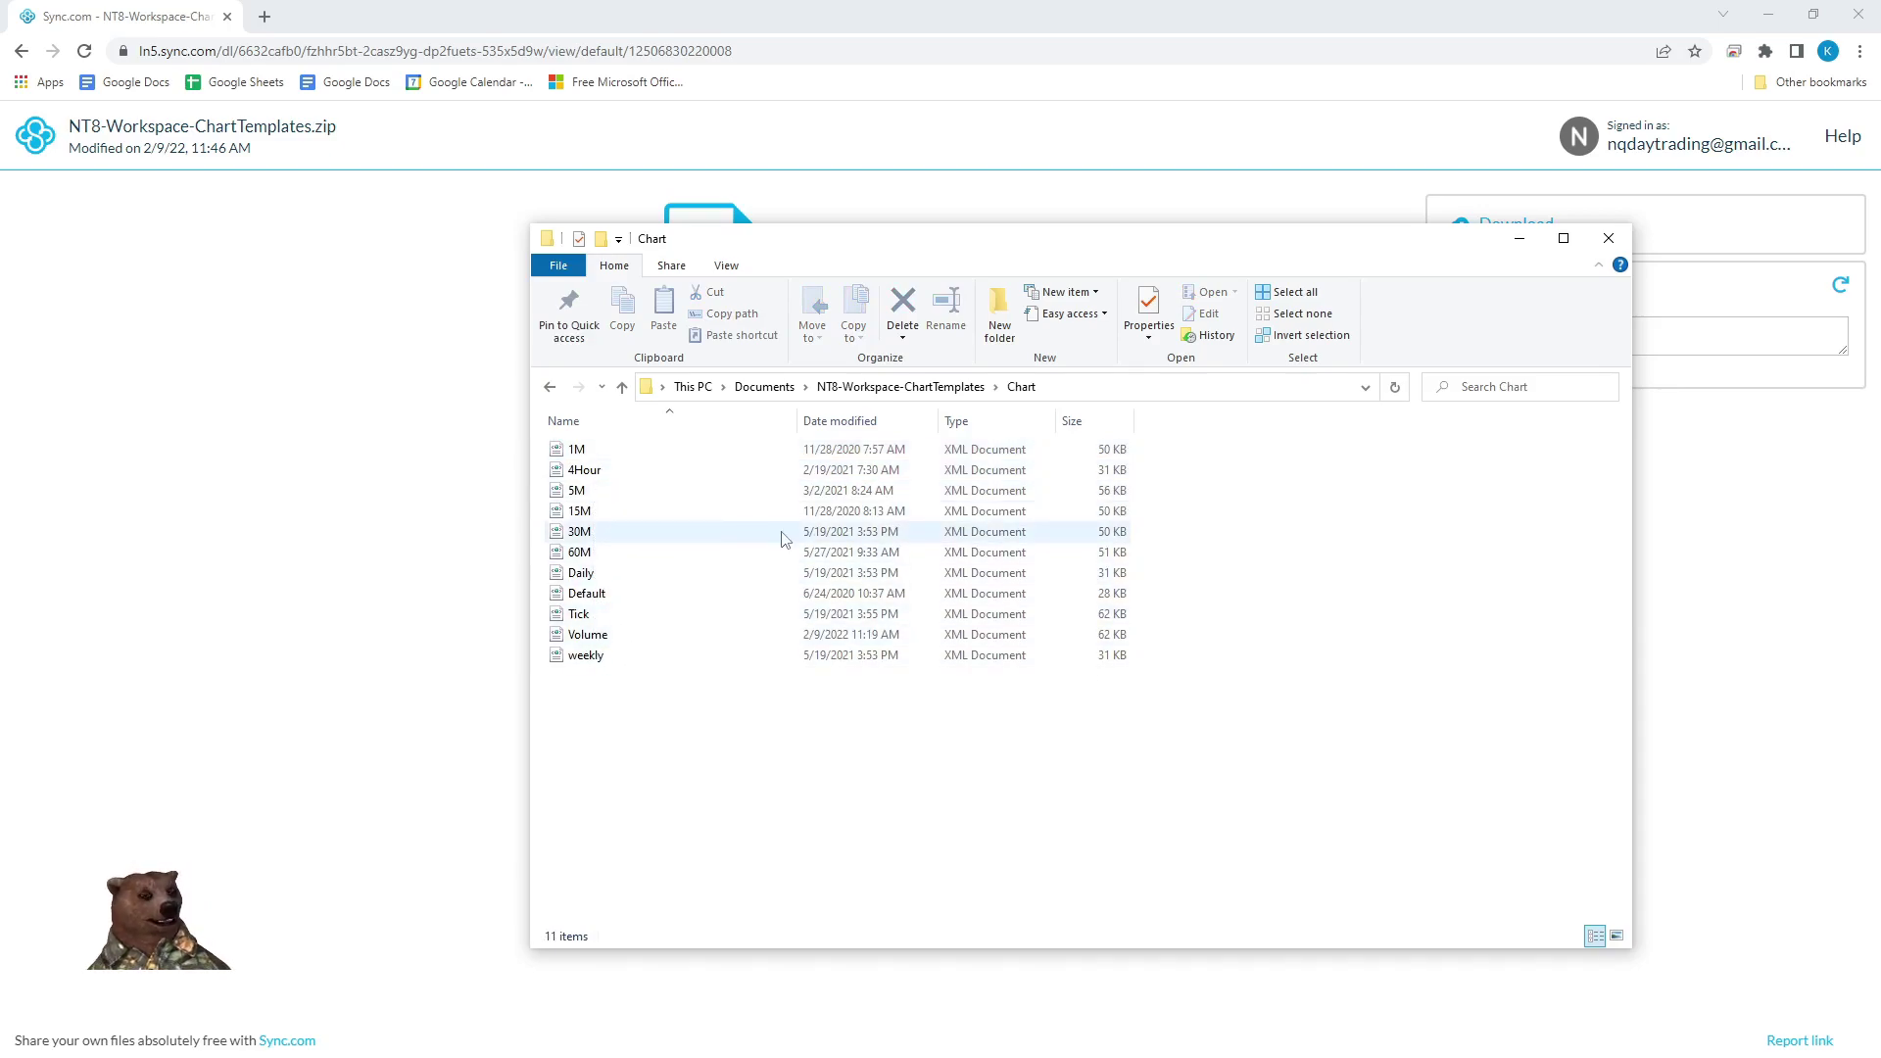
{"action": "left_click", "coordinate": [900, 387]}
{"action": "double_click", "coordinate": [602, 475]}
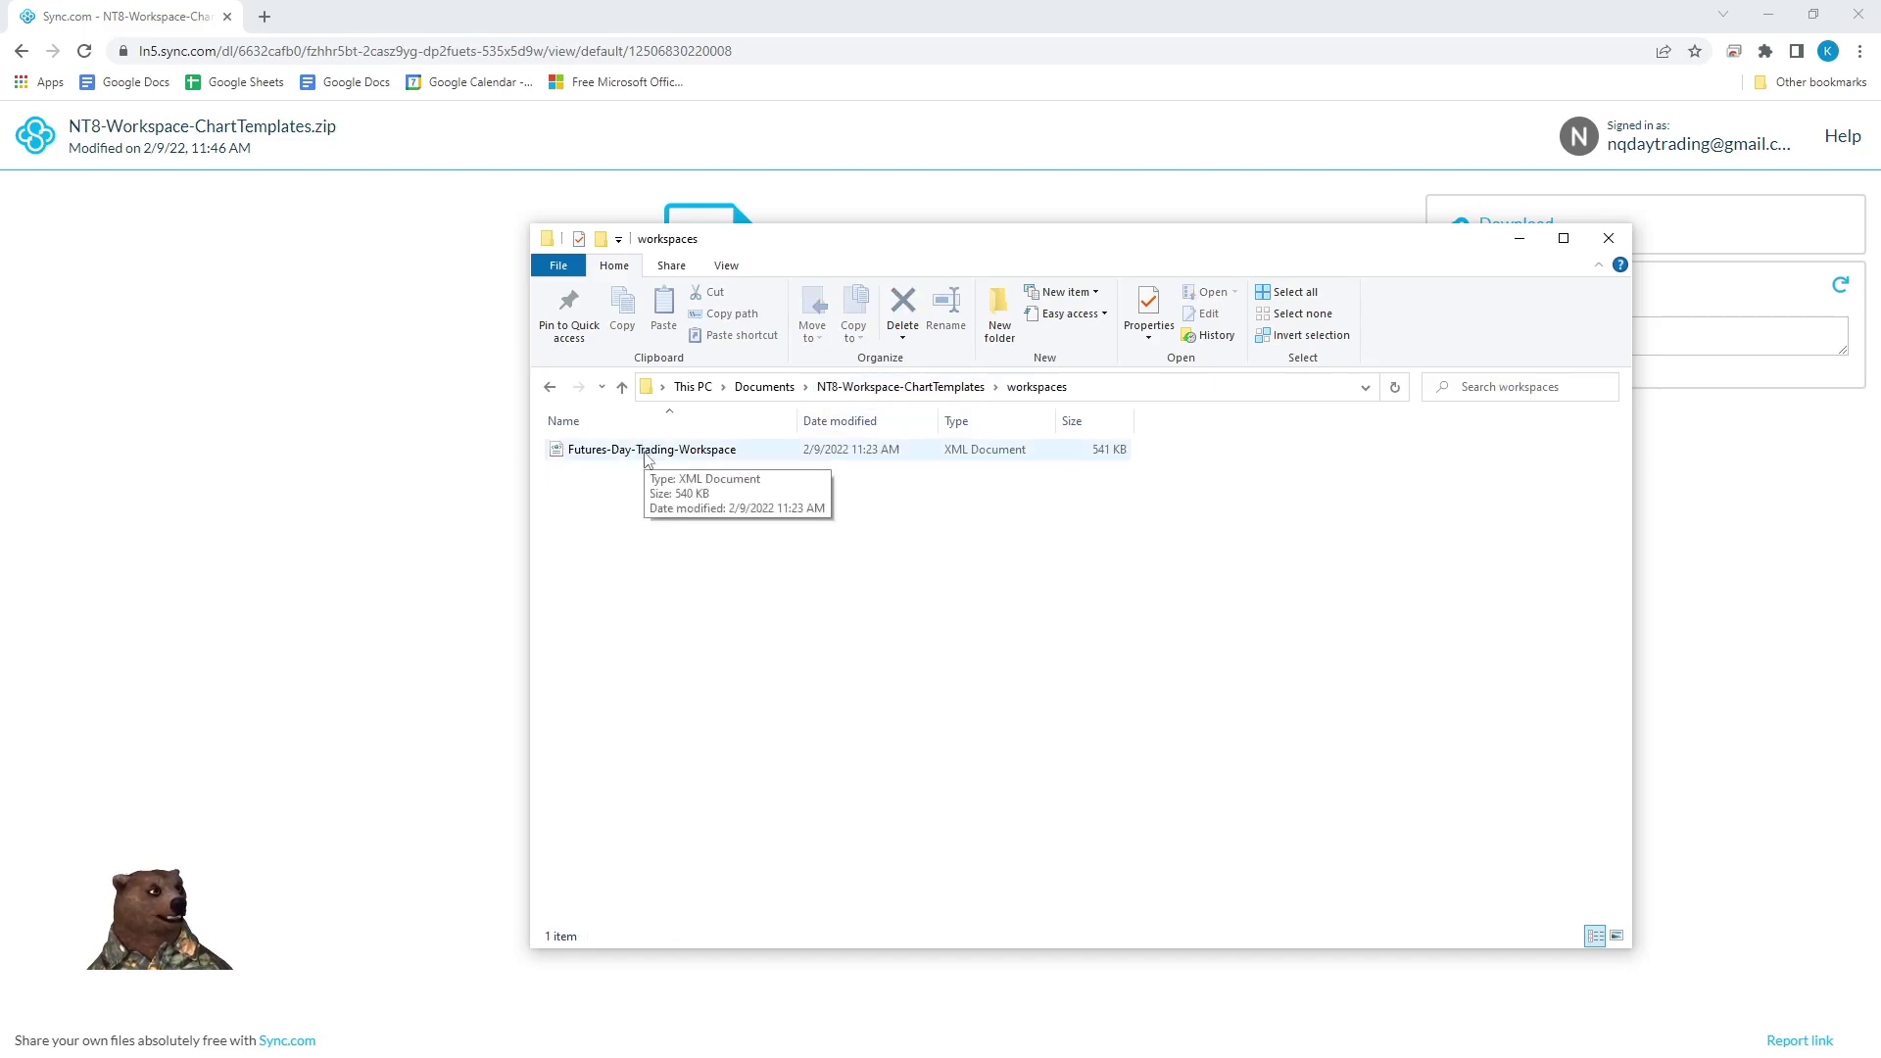
{"action": "left_click", "coordinate": [646, 450]}
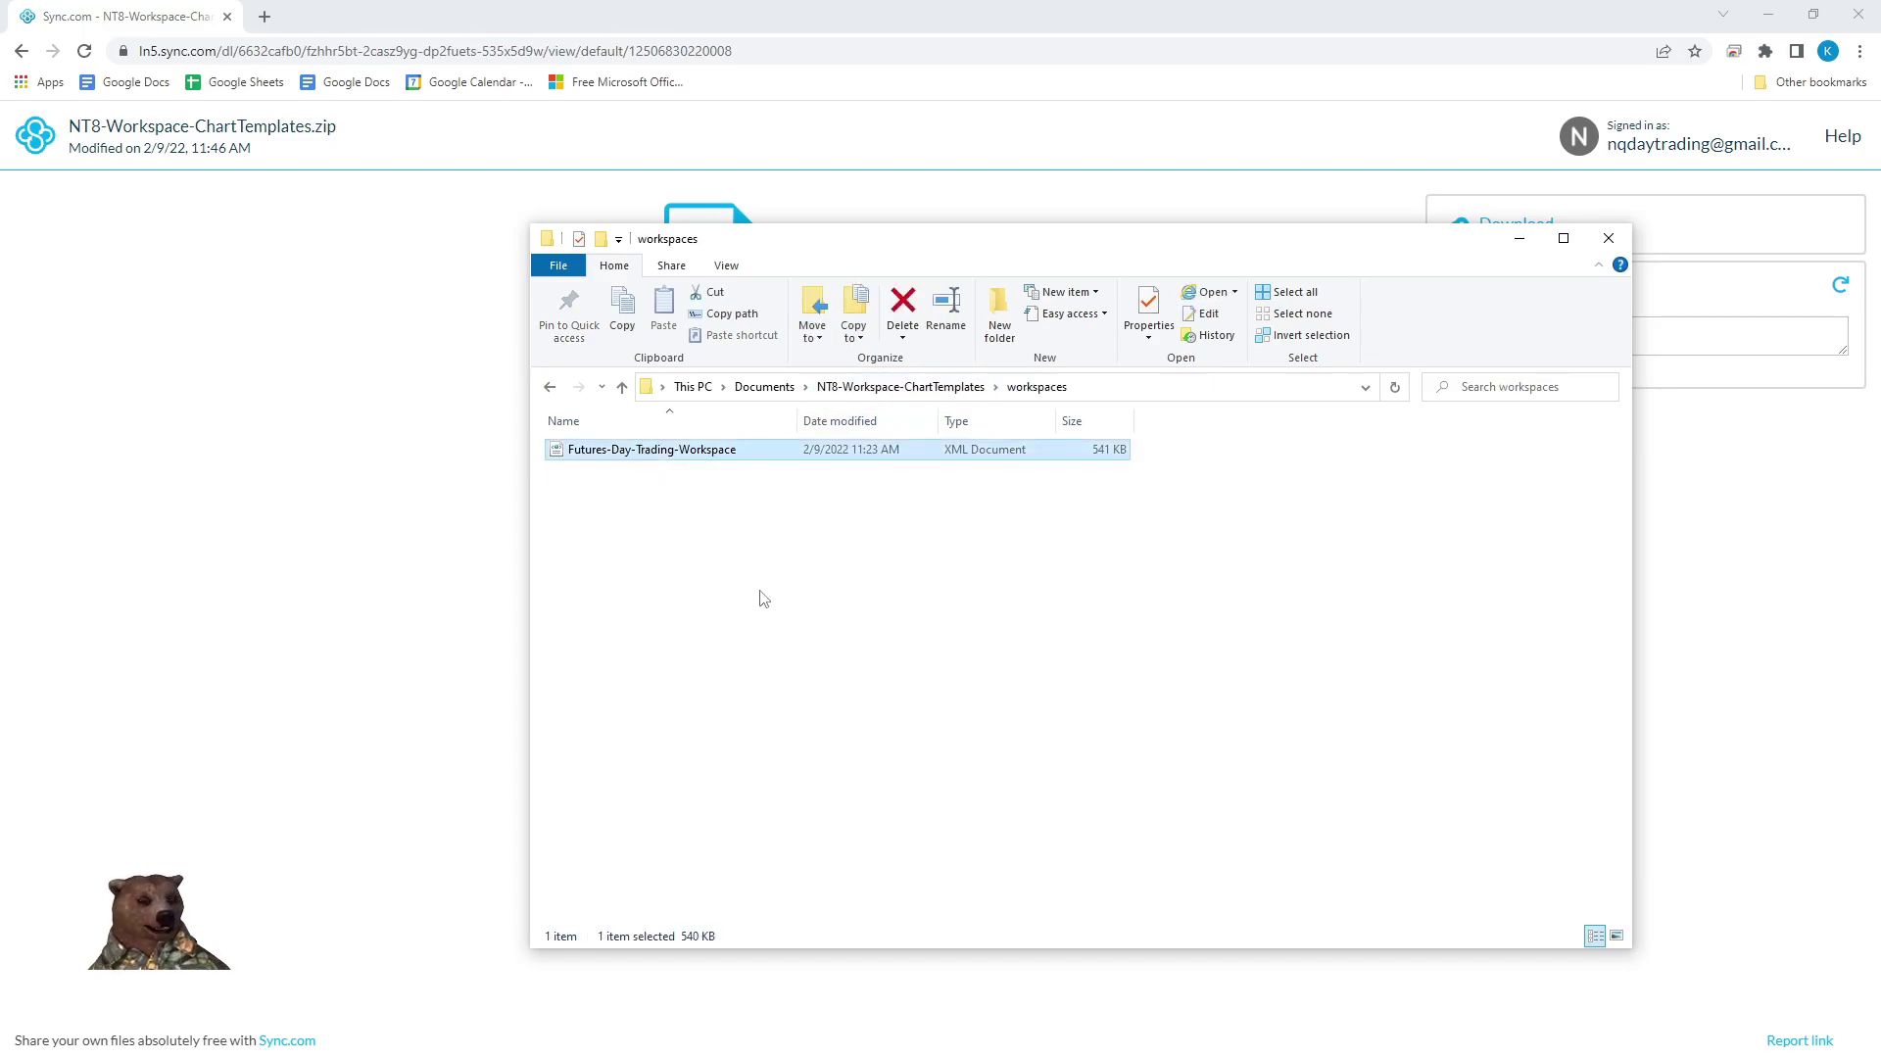
{"action": "left_click", "coordinate": [970, 392]}
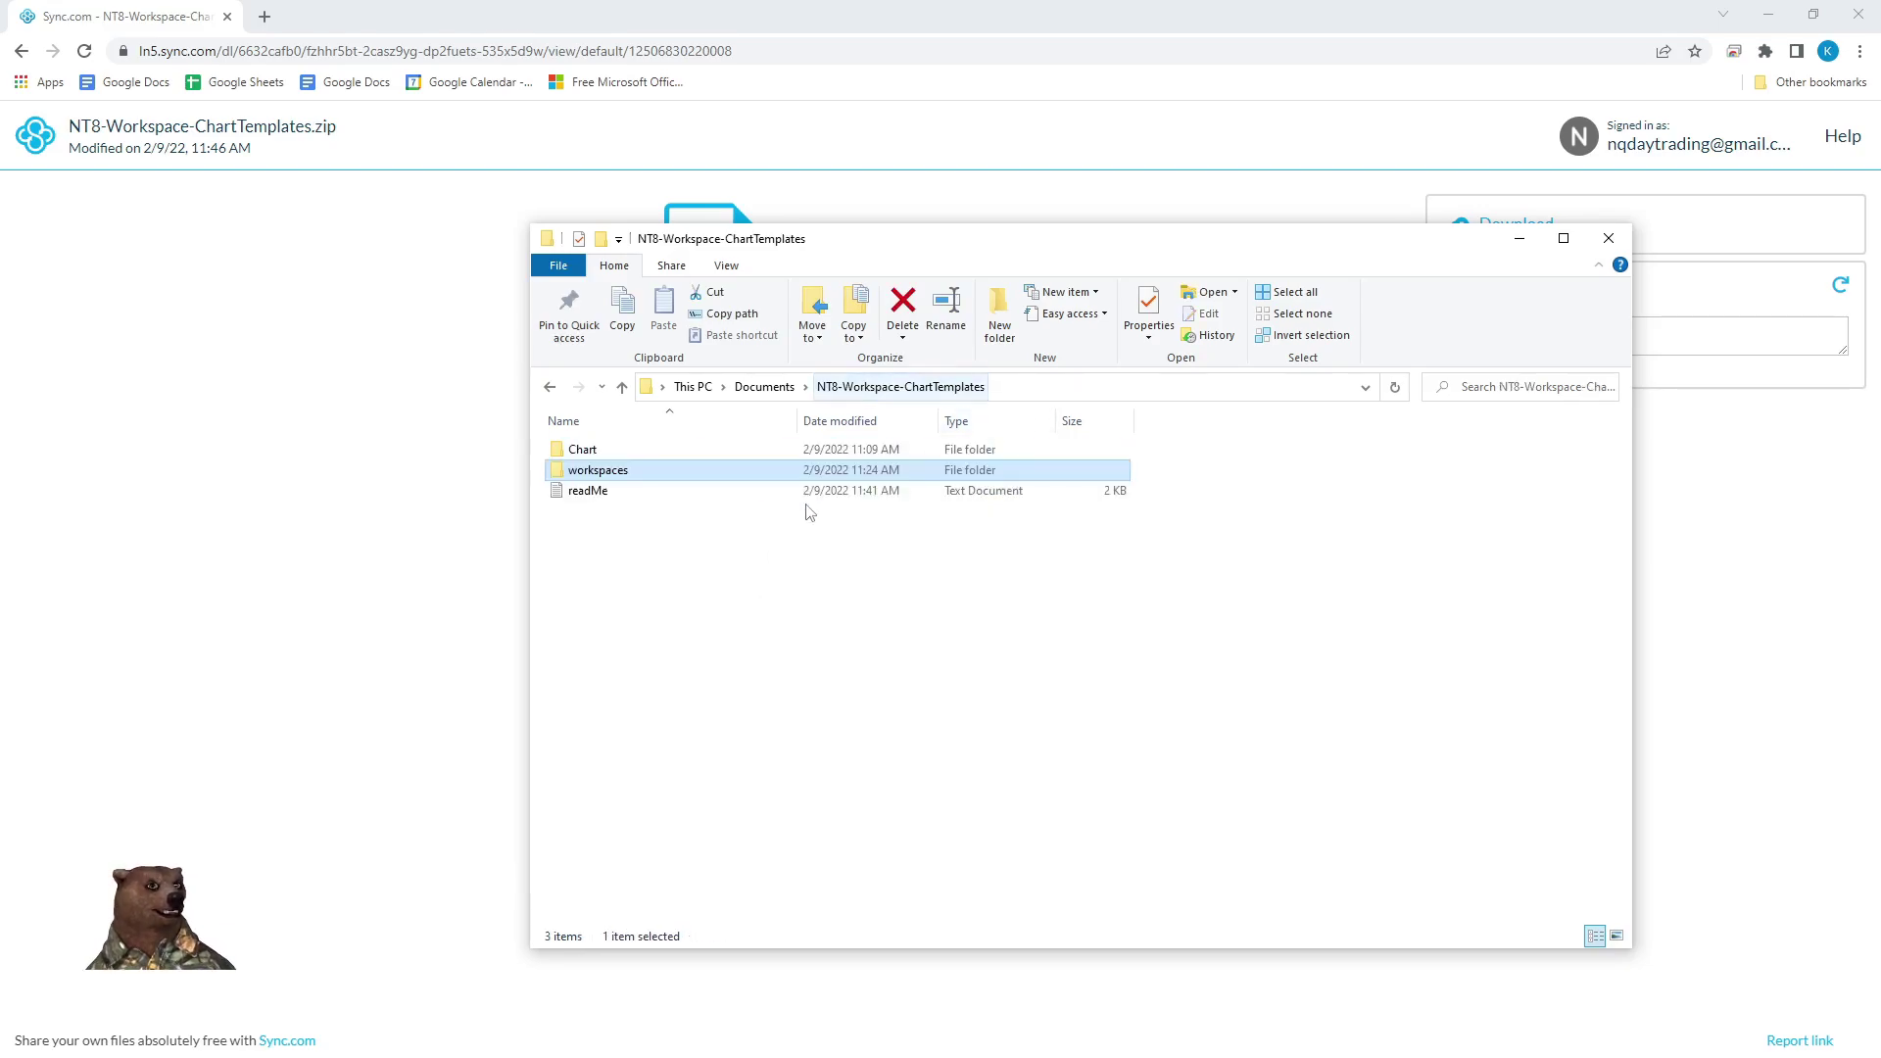
Step: Open the downloaded Chart folder and check the readMe's path to NinjaTrader 8's Chart templates folder
{"action": "double_click", "coordinate": [631, 451]}
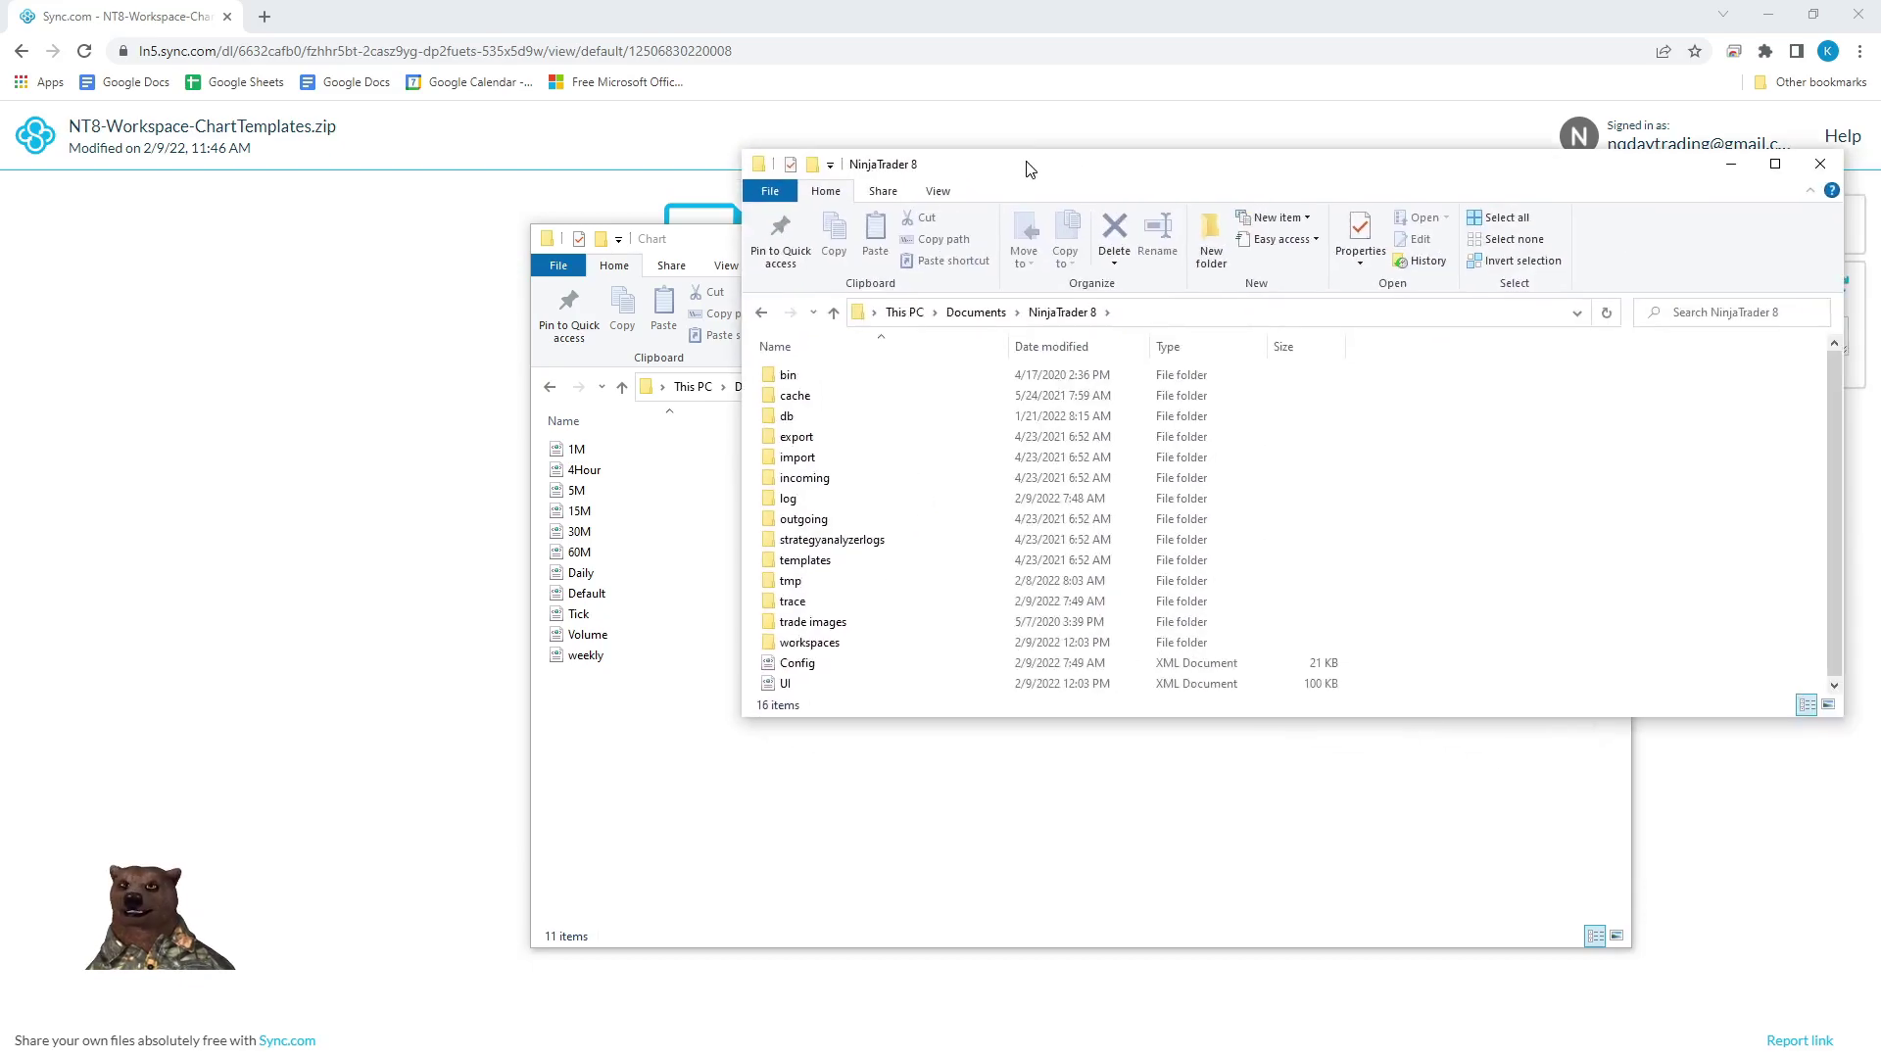
{"action": "left_click_drag", "start_coordinate": [1028, 168], "coordinate": [823, 252]}
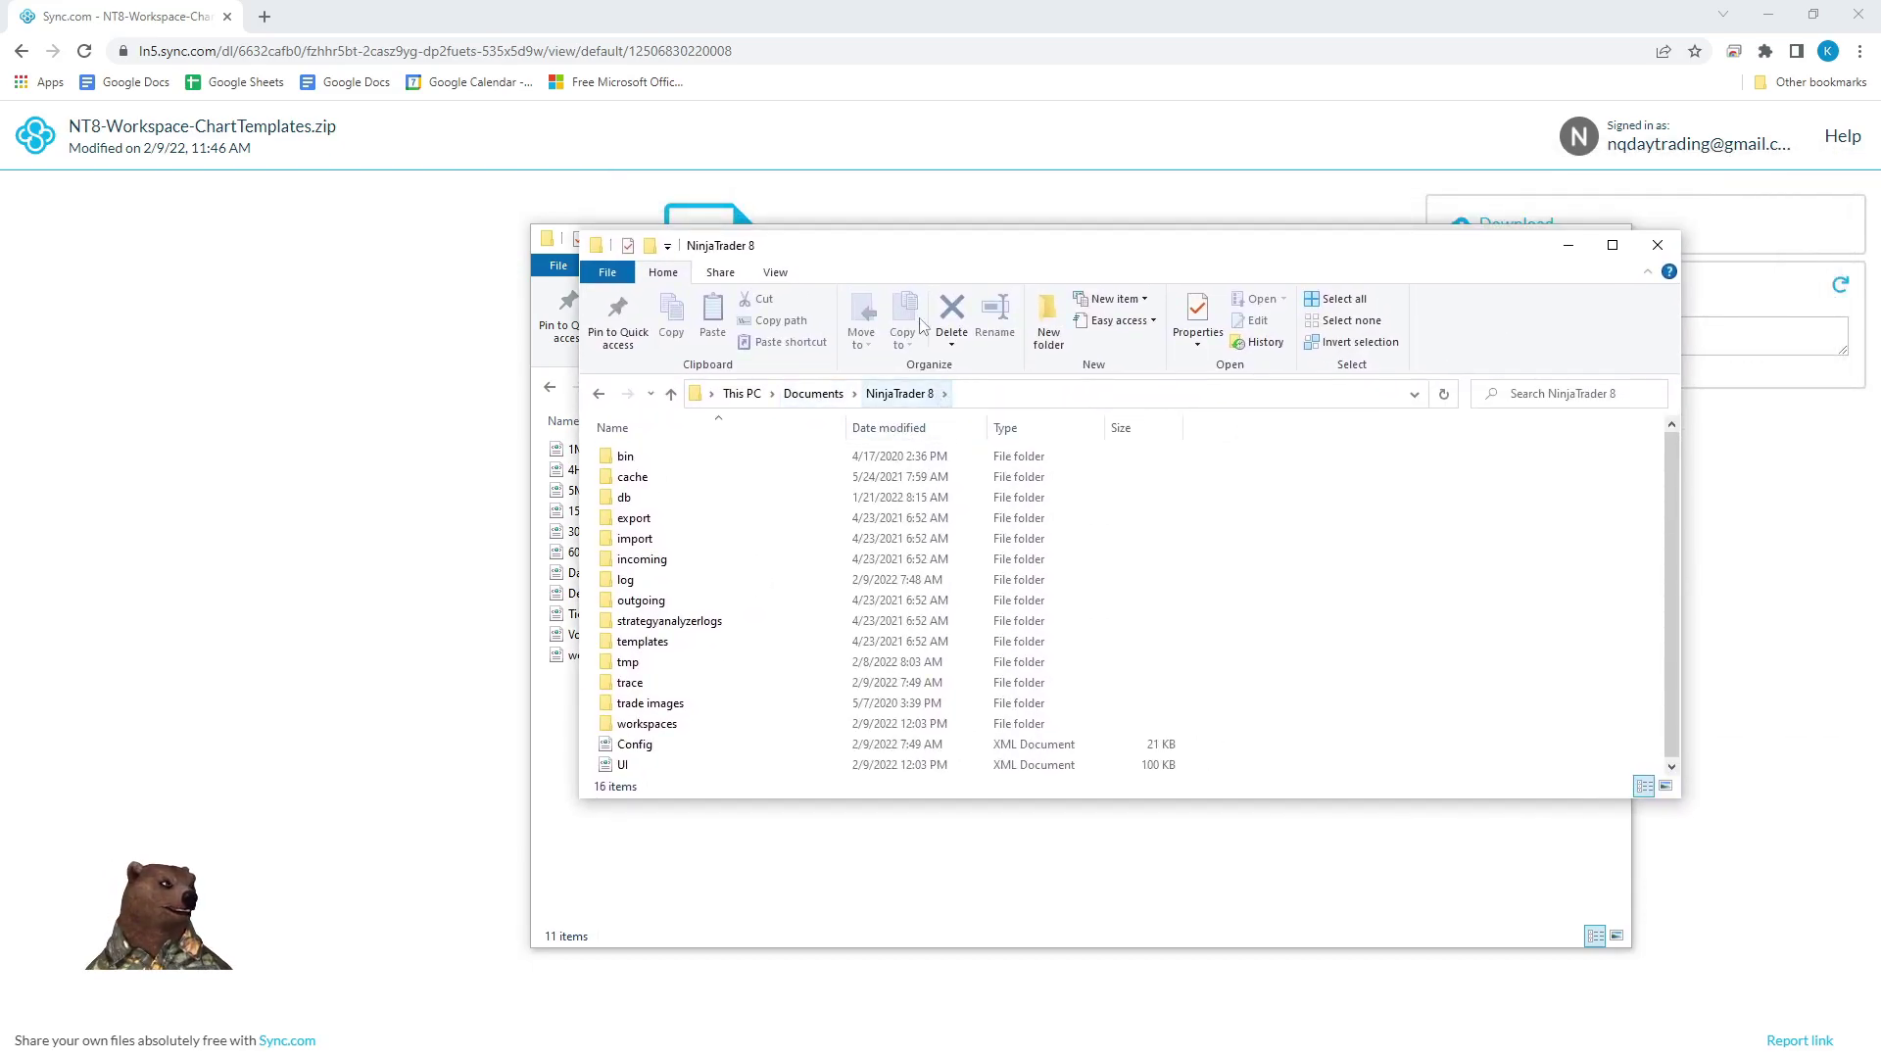
{"action": "left_click_drag", "start_coordinate": [917, 245], "coordinate": [1131, 261]}
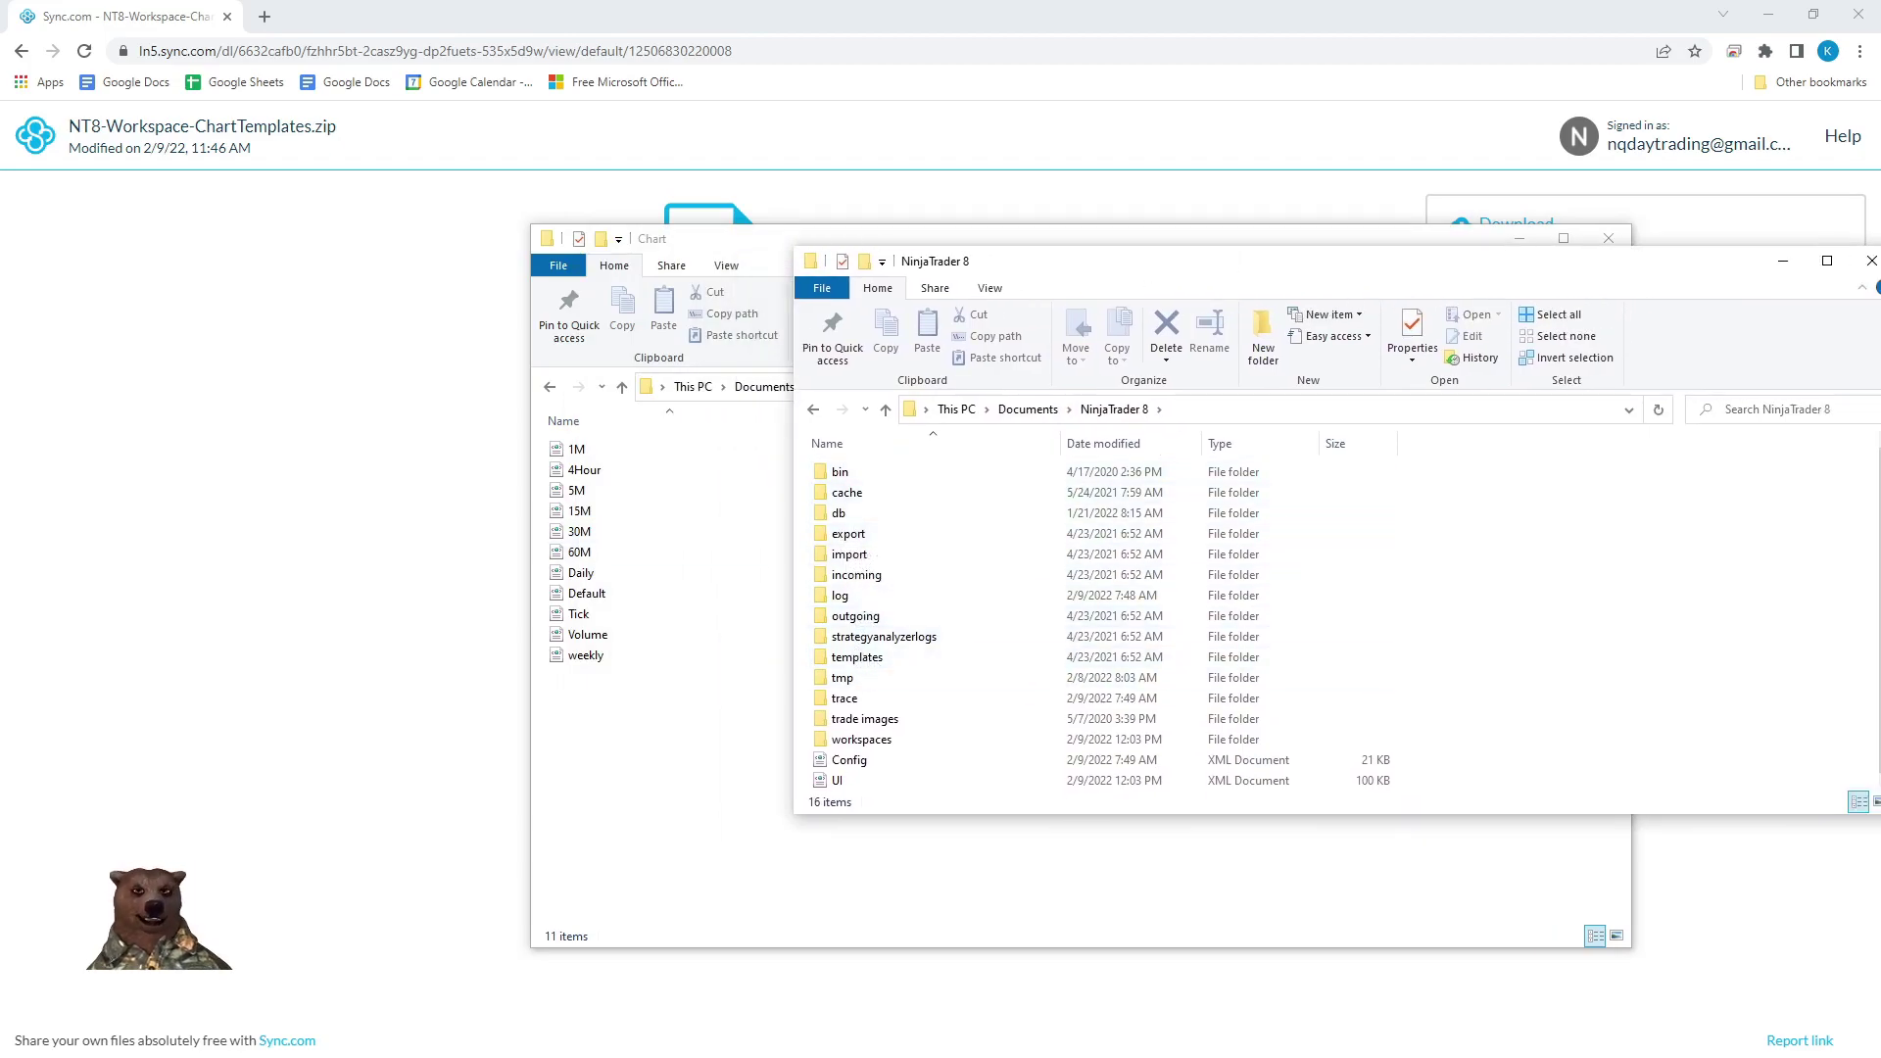
{"action": "key", "text": "alt+Tab"}
{"action": "left_click_drag", "start_coordinate": [1812, 218], "coordinate": [815, 228]}
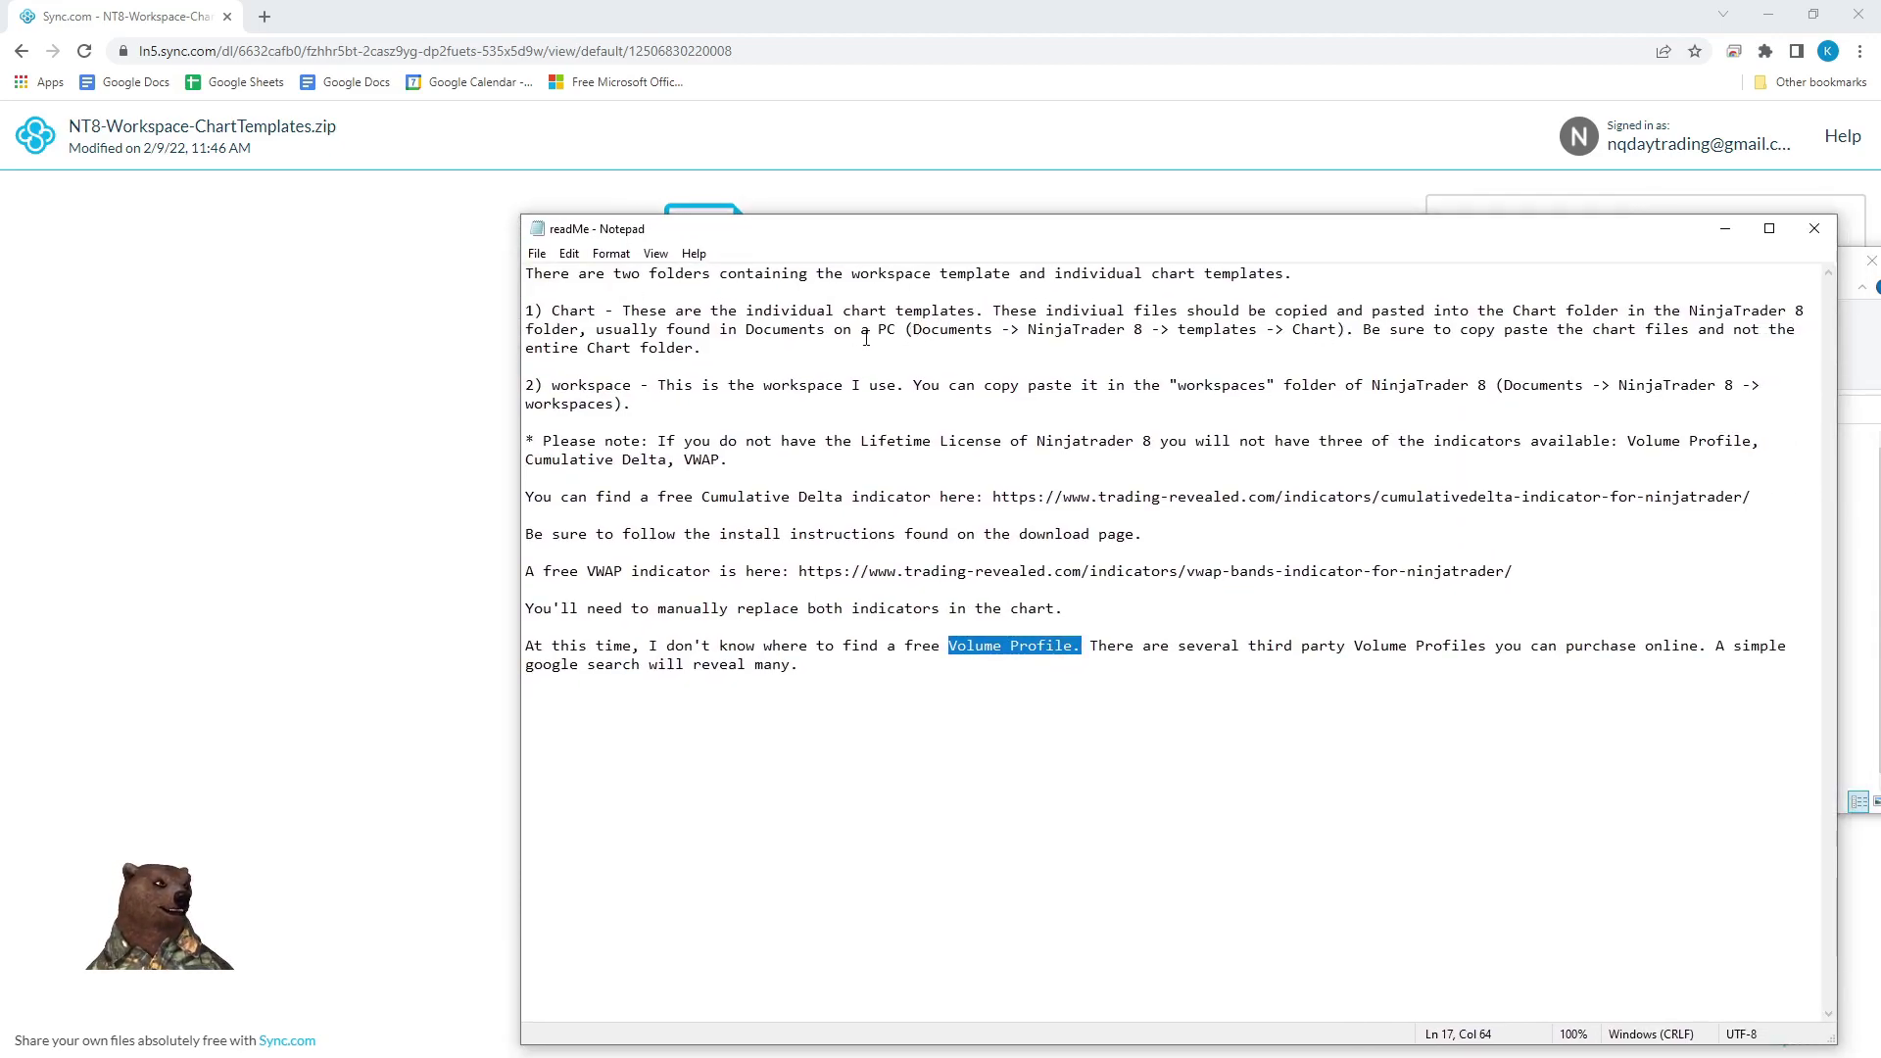
{"action": "left_click_drag", "start_coordinate": [911, 328], "coordinate": [1345, 330]}
{"action": "key", "text": "alt+F4"}
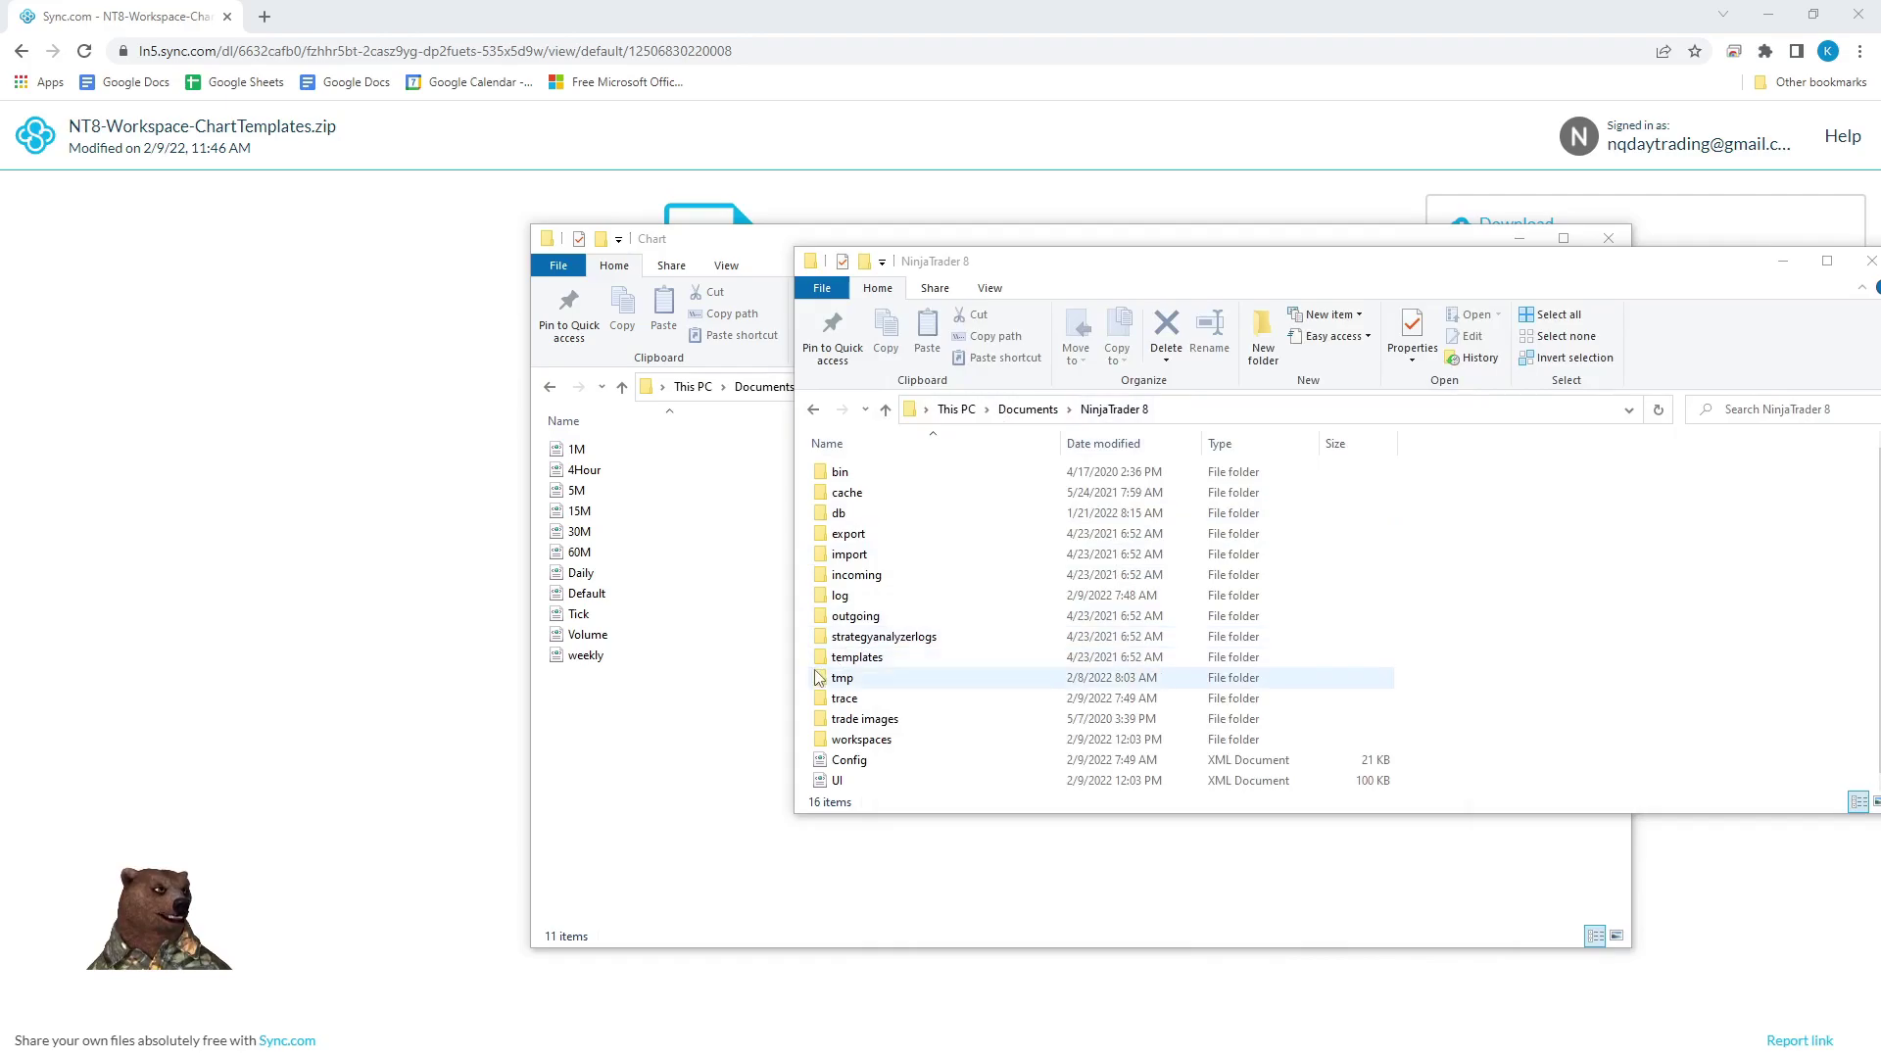
Step: Open NinjaTrader 8 > templates > Chart and list the NinjaTrader 8 subfolders
{"action": "double_click", "coordinate": [907, 656]}
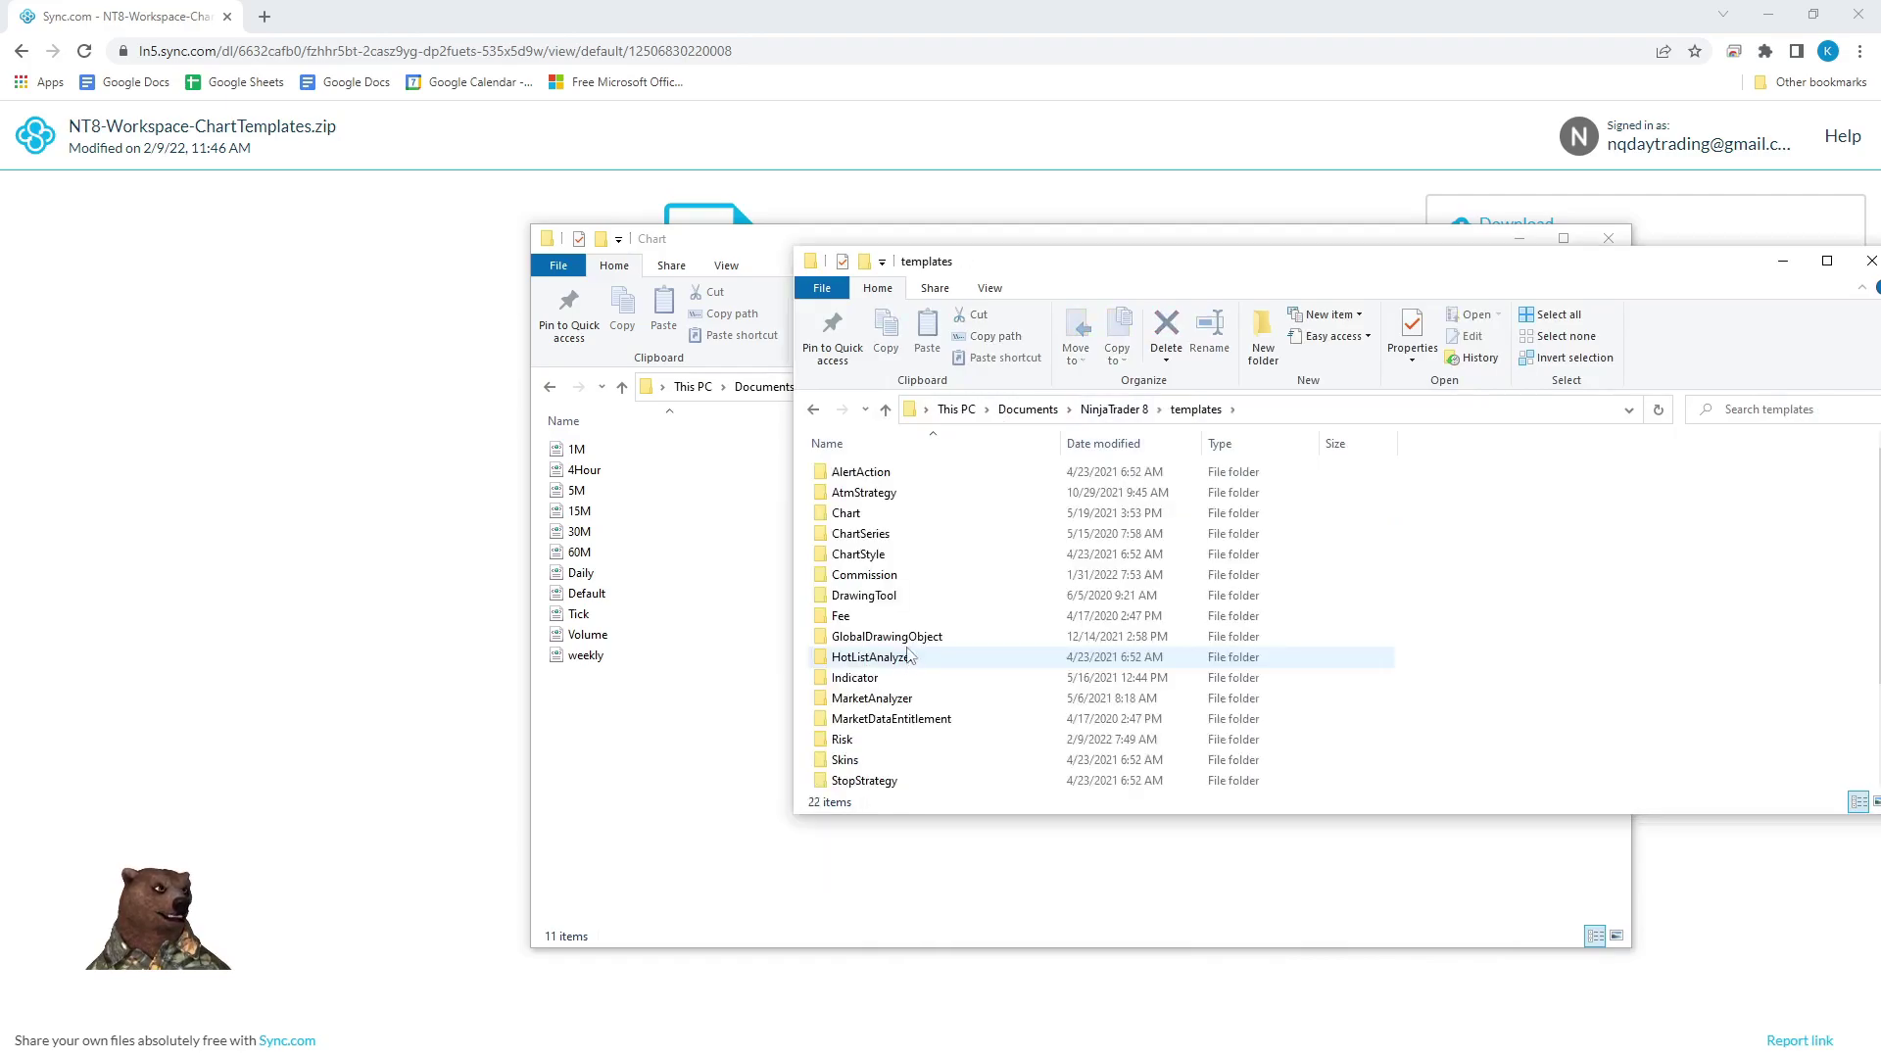
{"action": "double_click", "coordinate": [860, 513]}
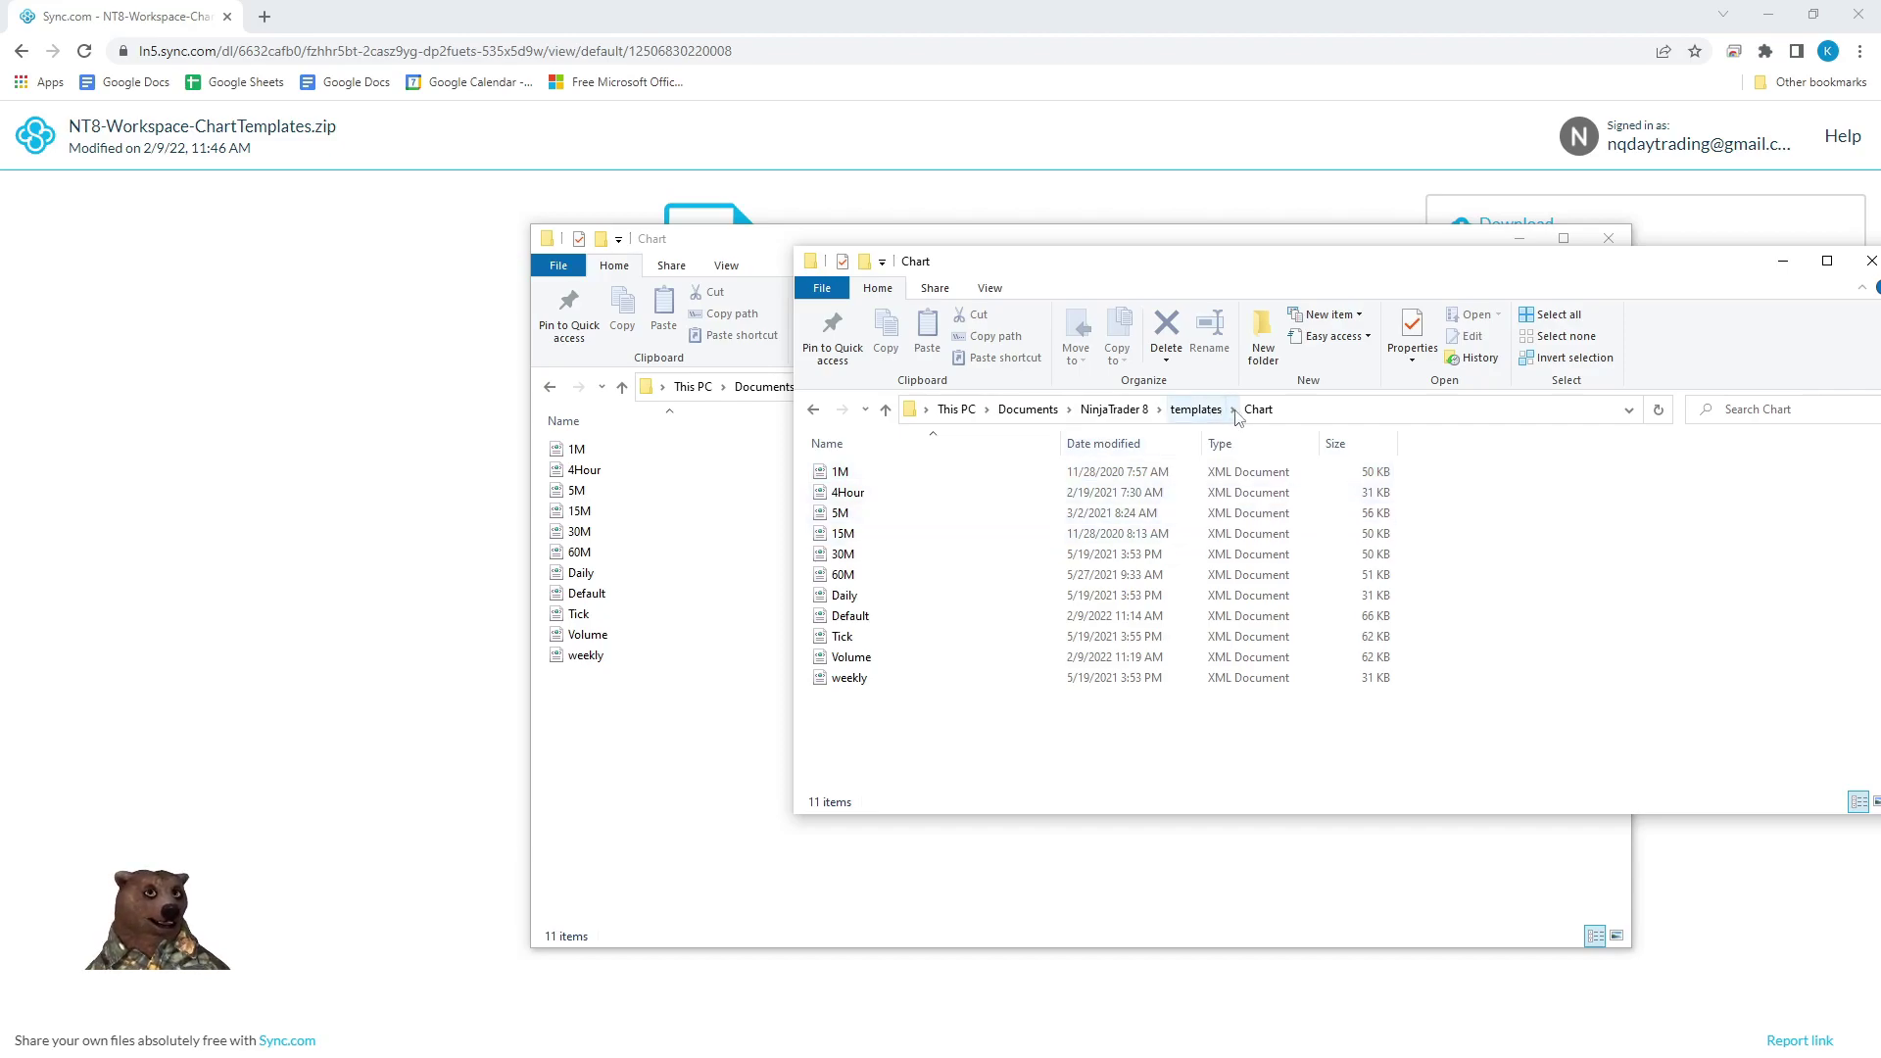
{"action": "left_click", "coordinate": [1160, 411]}
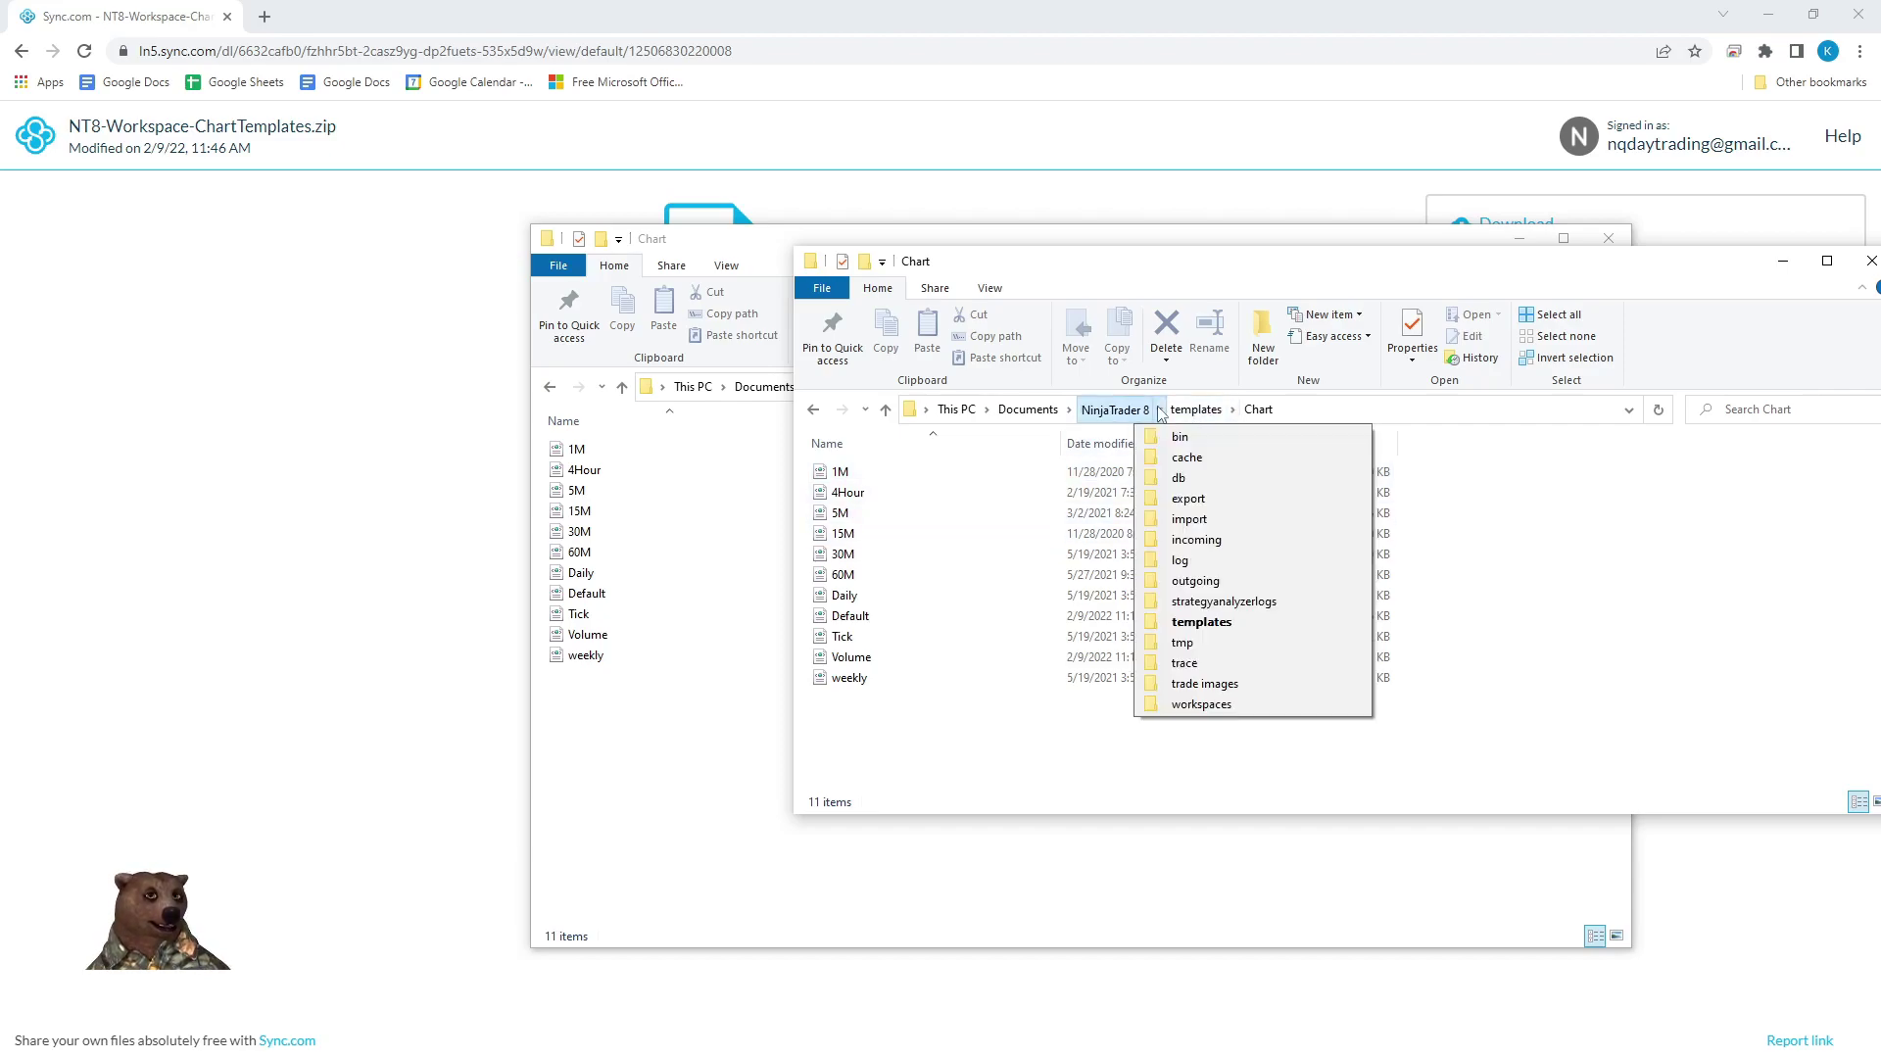
Step: Compare both workspaces folders, confirming Futures-Day-Trading-Workspace exists in NinjaTrader 8's workspaces folder
{"action": "left_click", "coordinate": [1197, 706]}
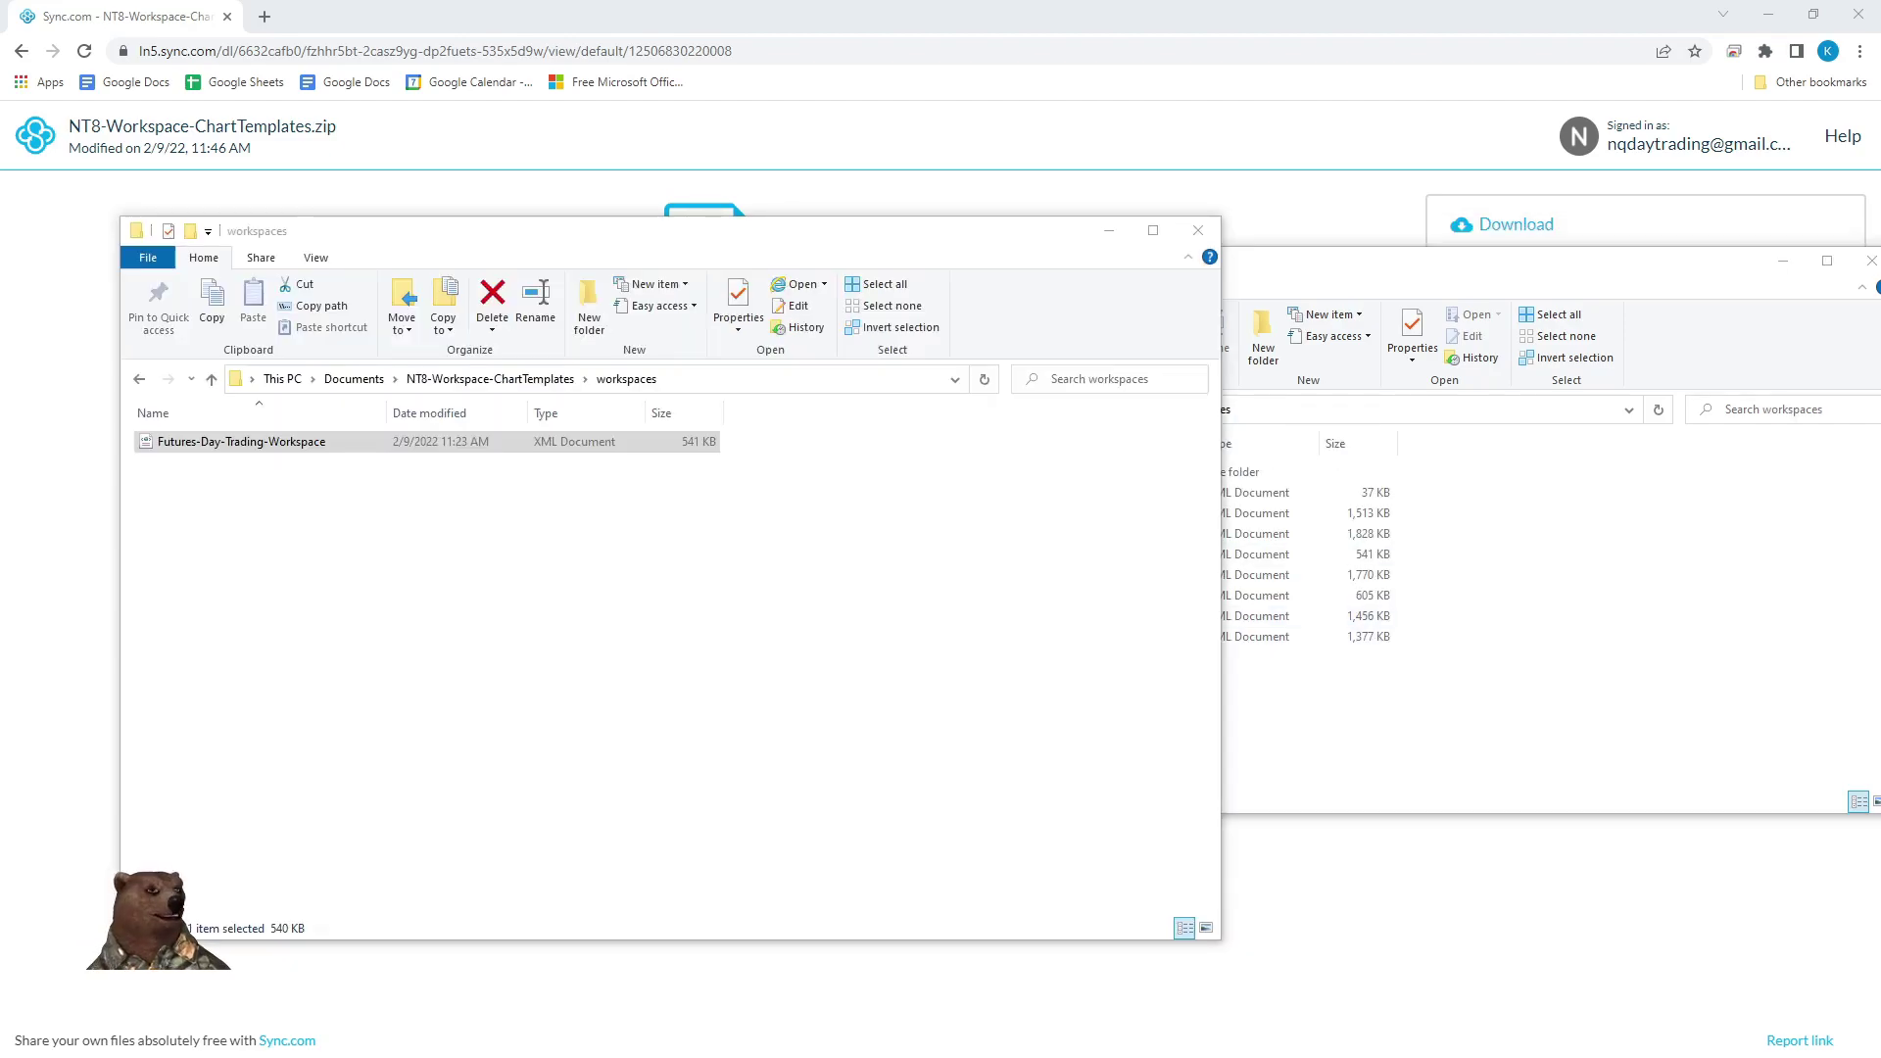
{"action": "left_click", "coordinate": [1587, 582]}
{"action": "left_click", "coordinate": [545, 575]}
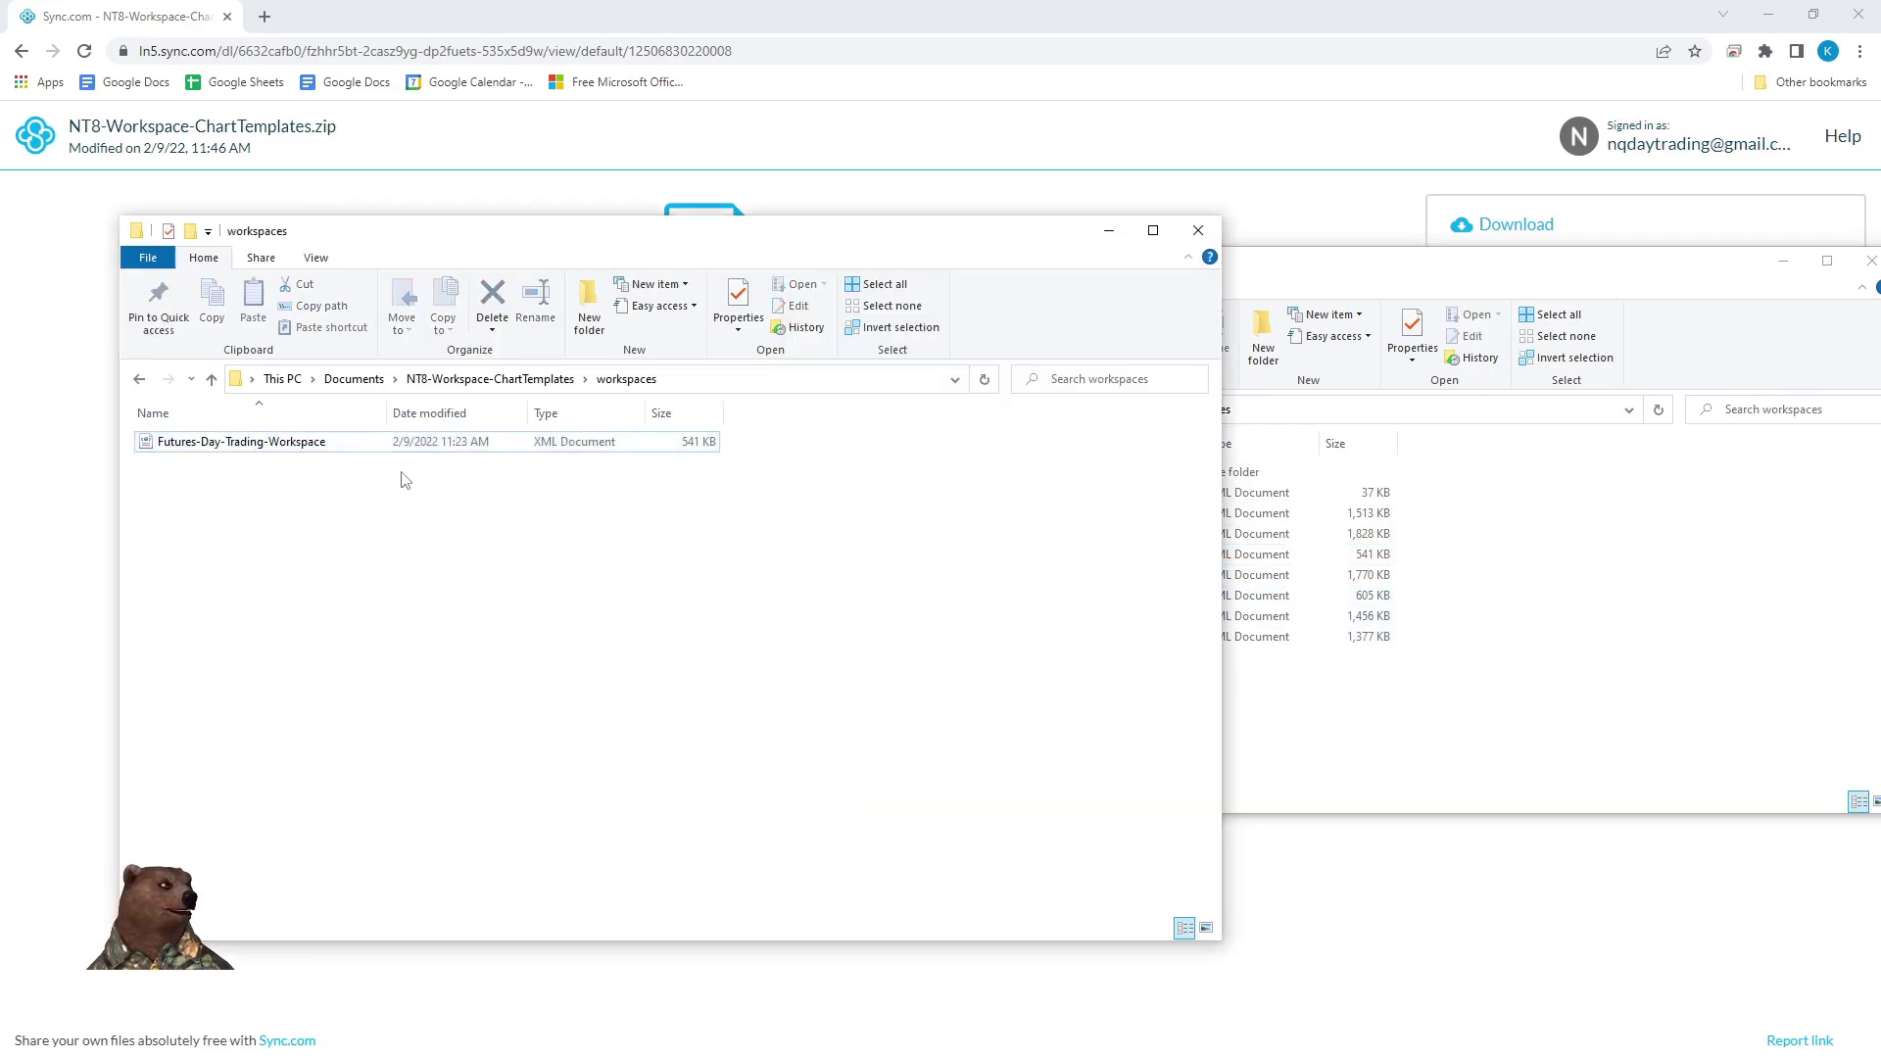
{"action": "left_click", "coordinate": [343, 445]}
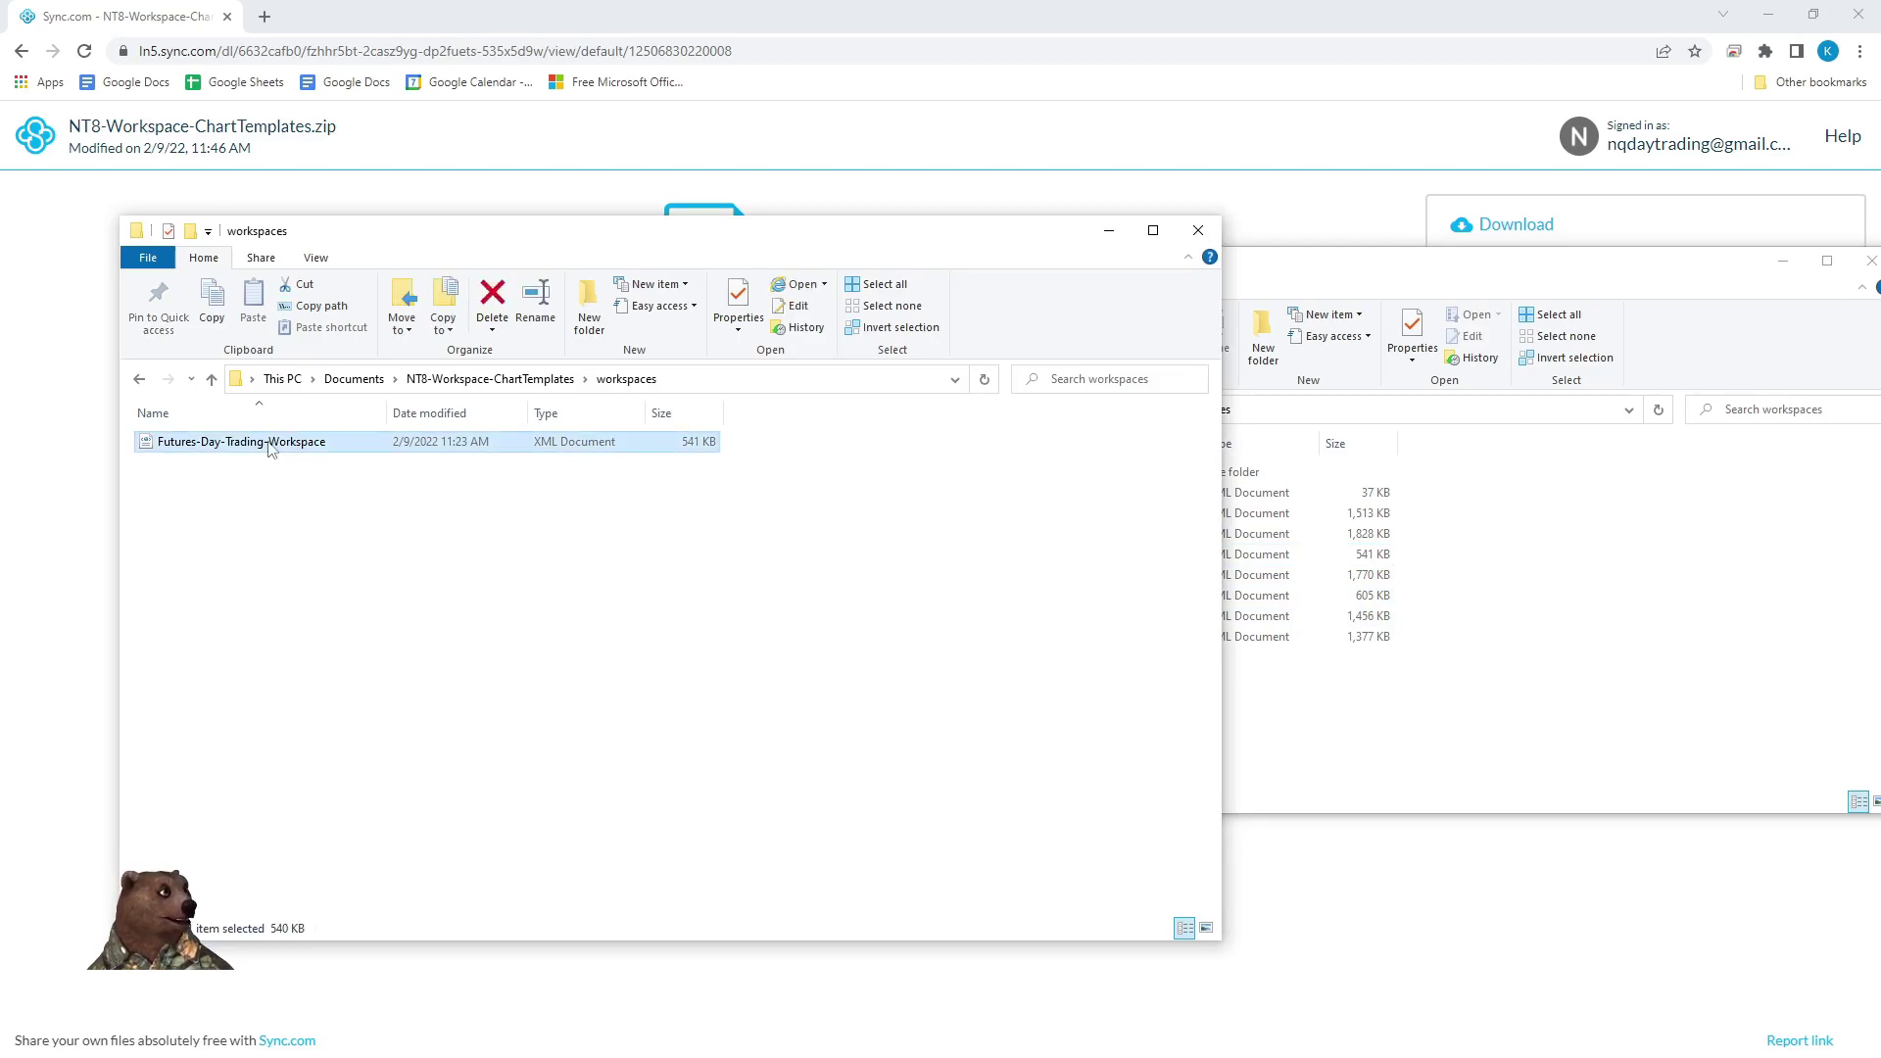
{"action": "left_click", "coordinate": [1556, 644]}
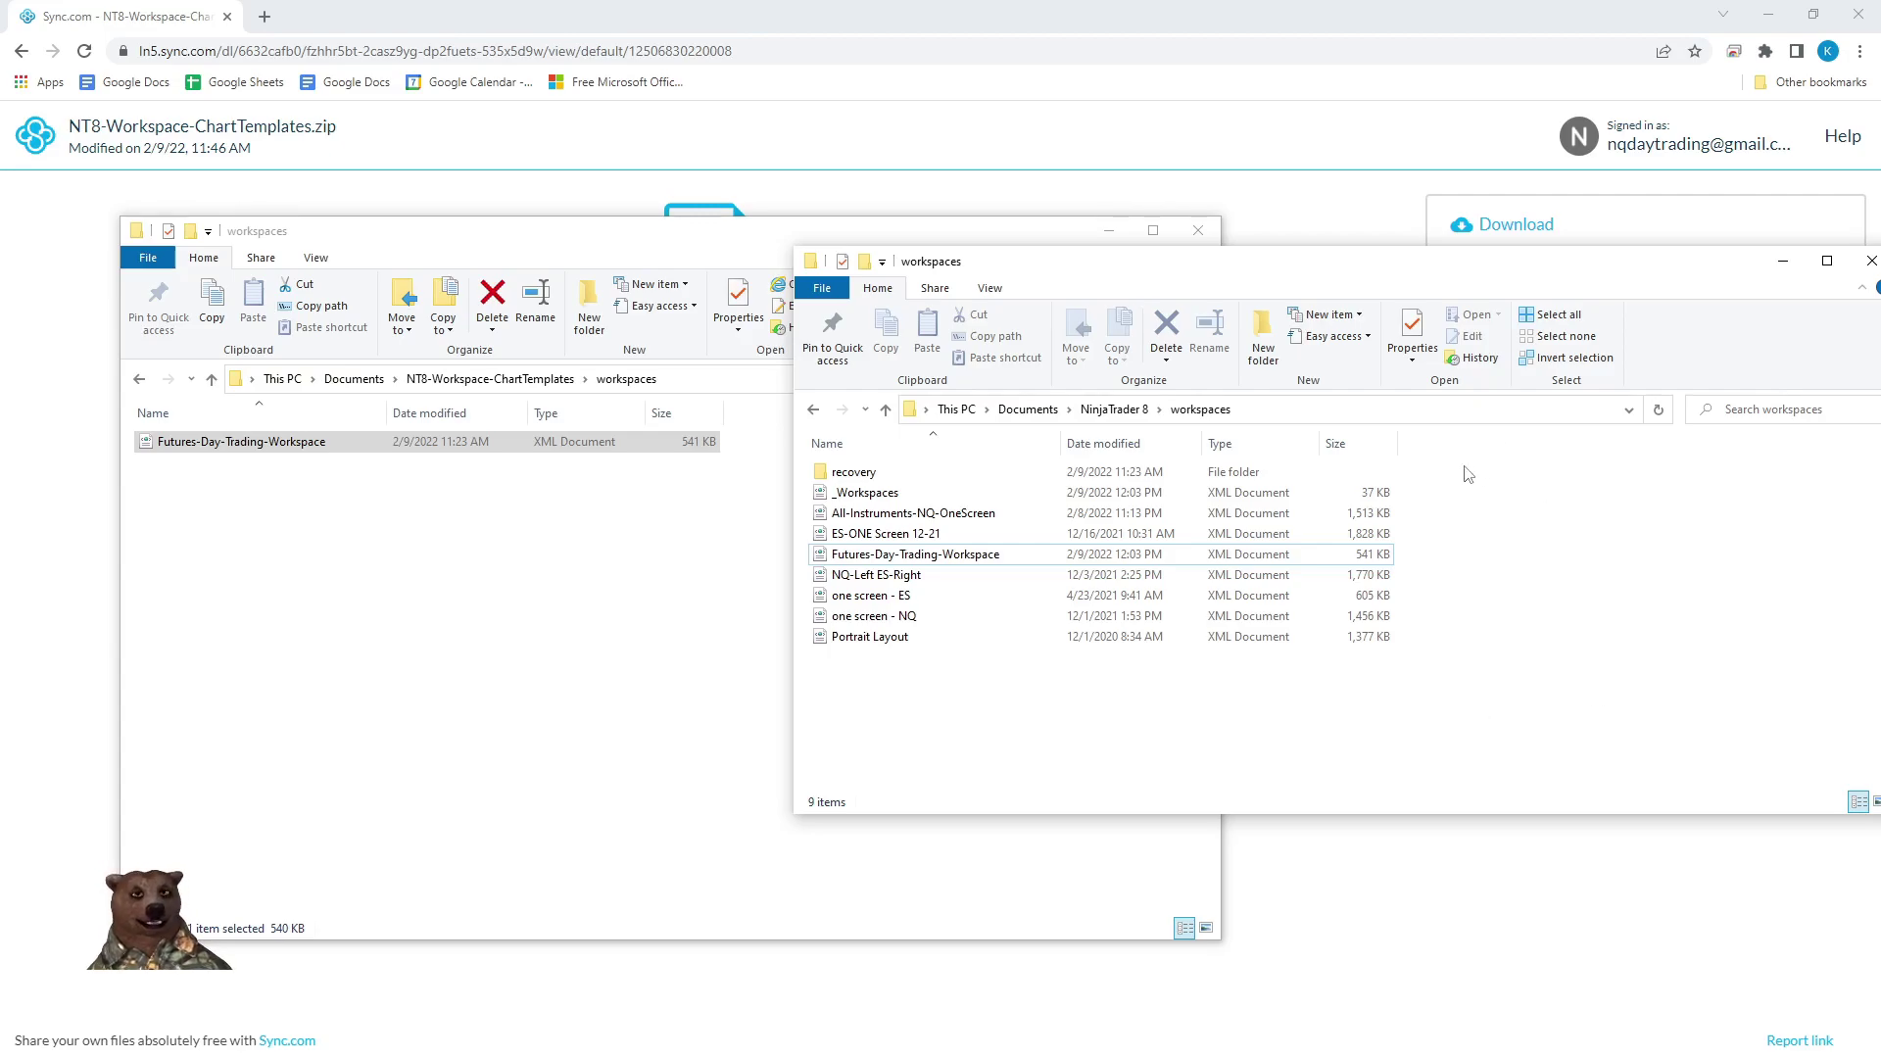
{"action": "left_click_drag", "start_coordinate": [1204, 274], "coordinate": [1025, 307]}
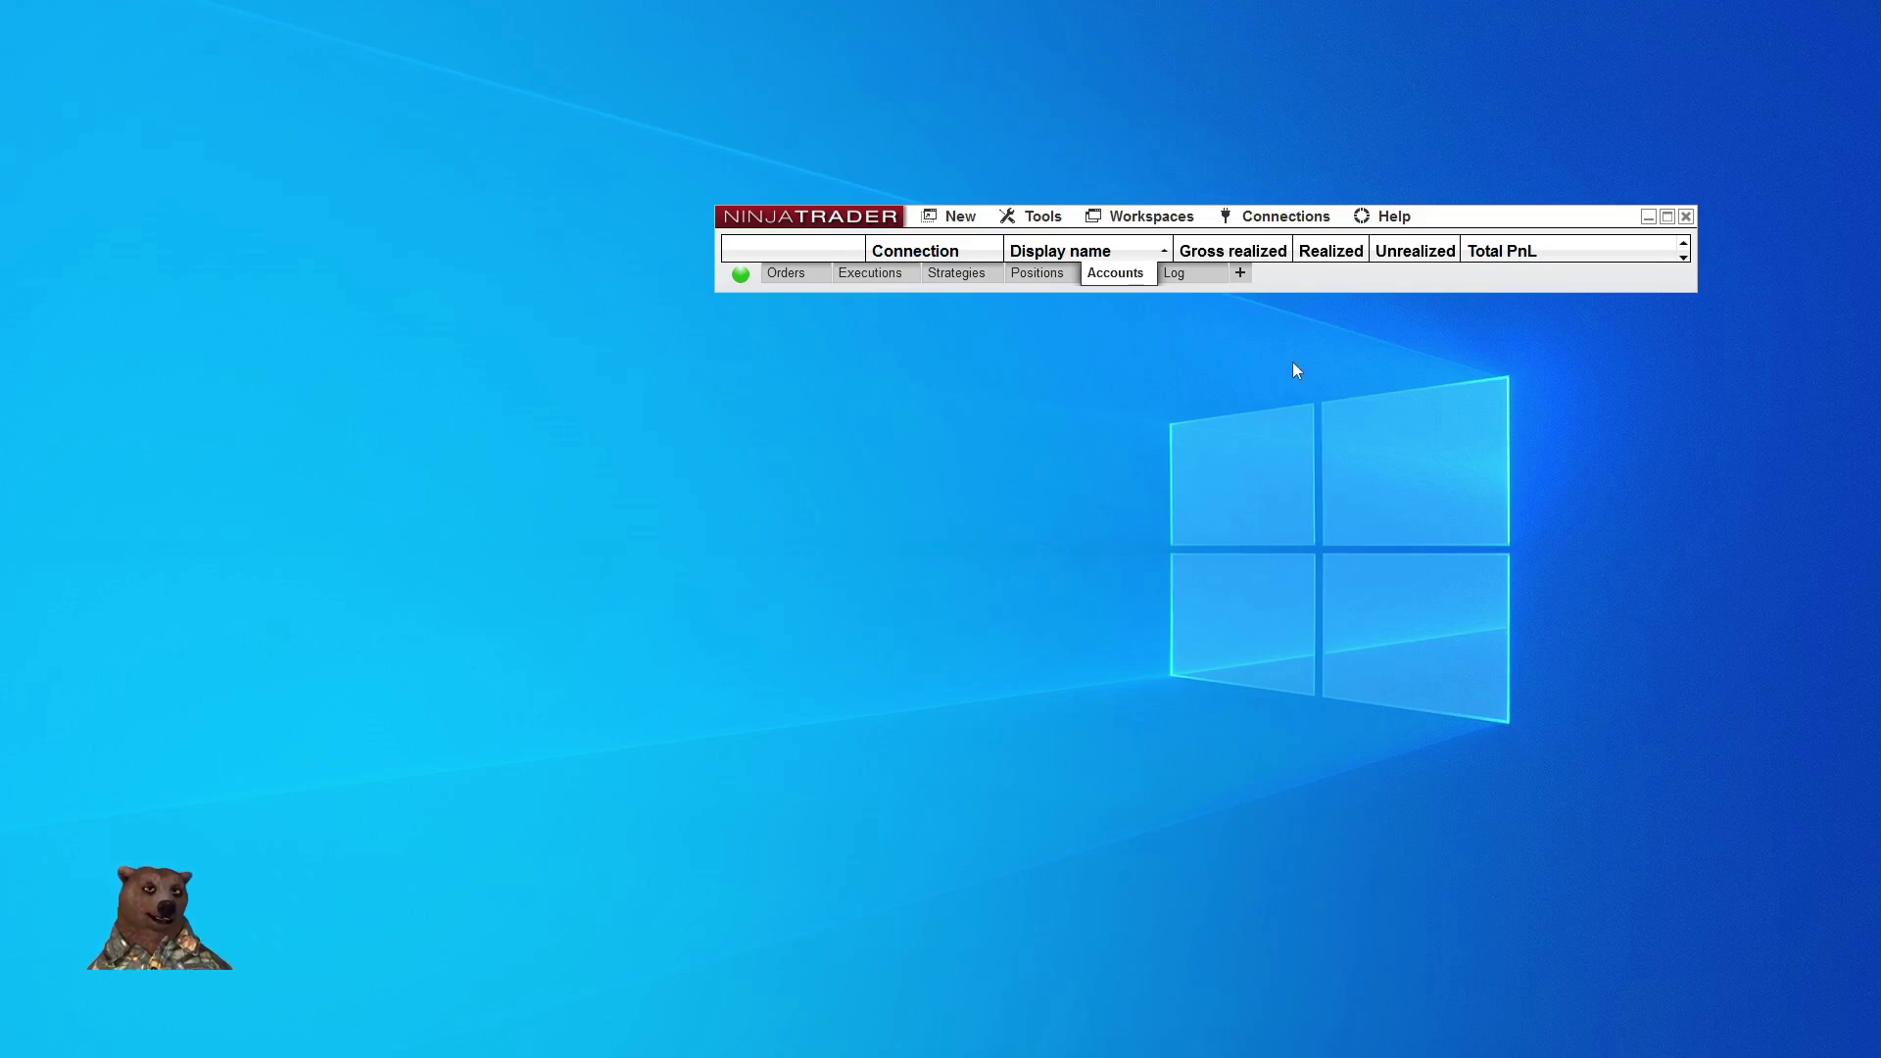
Step: Load Futures-Day-Trading-Workspace from the Control Center's Workspaces menu
{"action": "left_click", "coordinate": [1182, 226]}
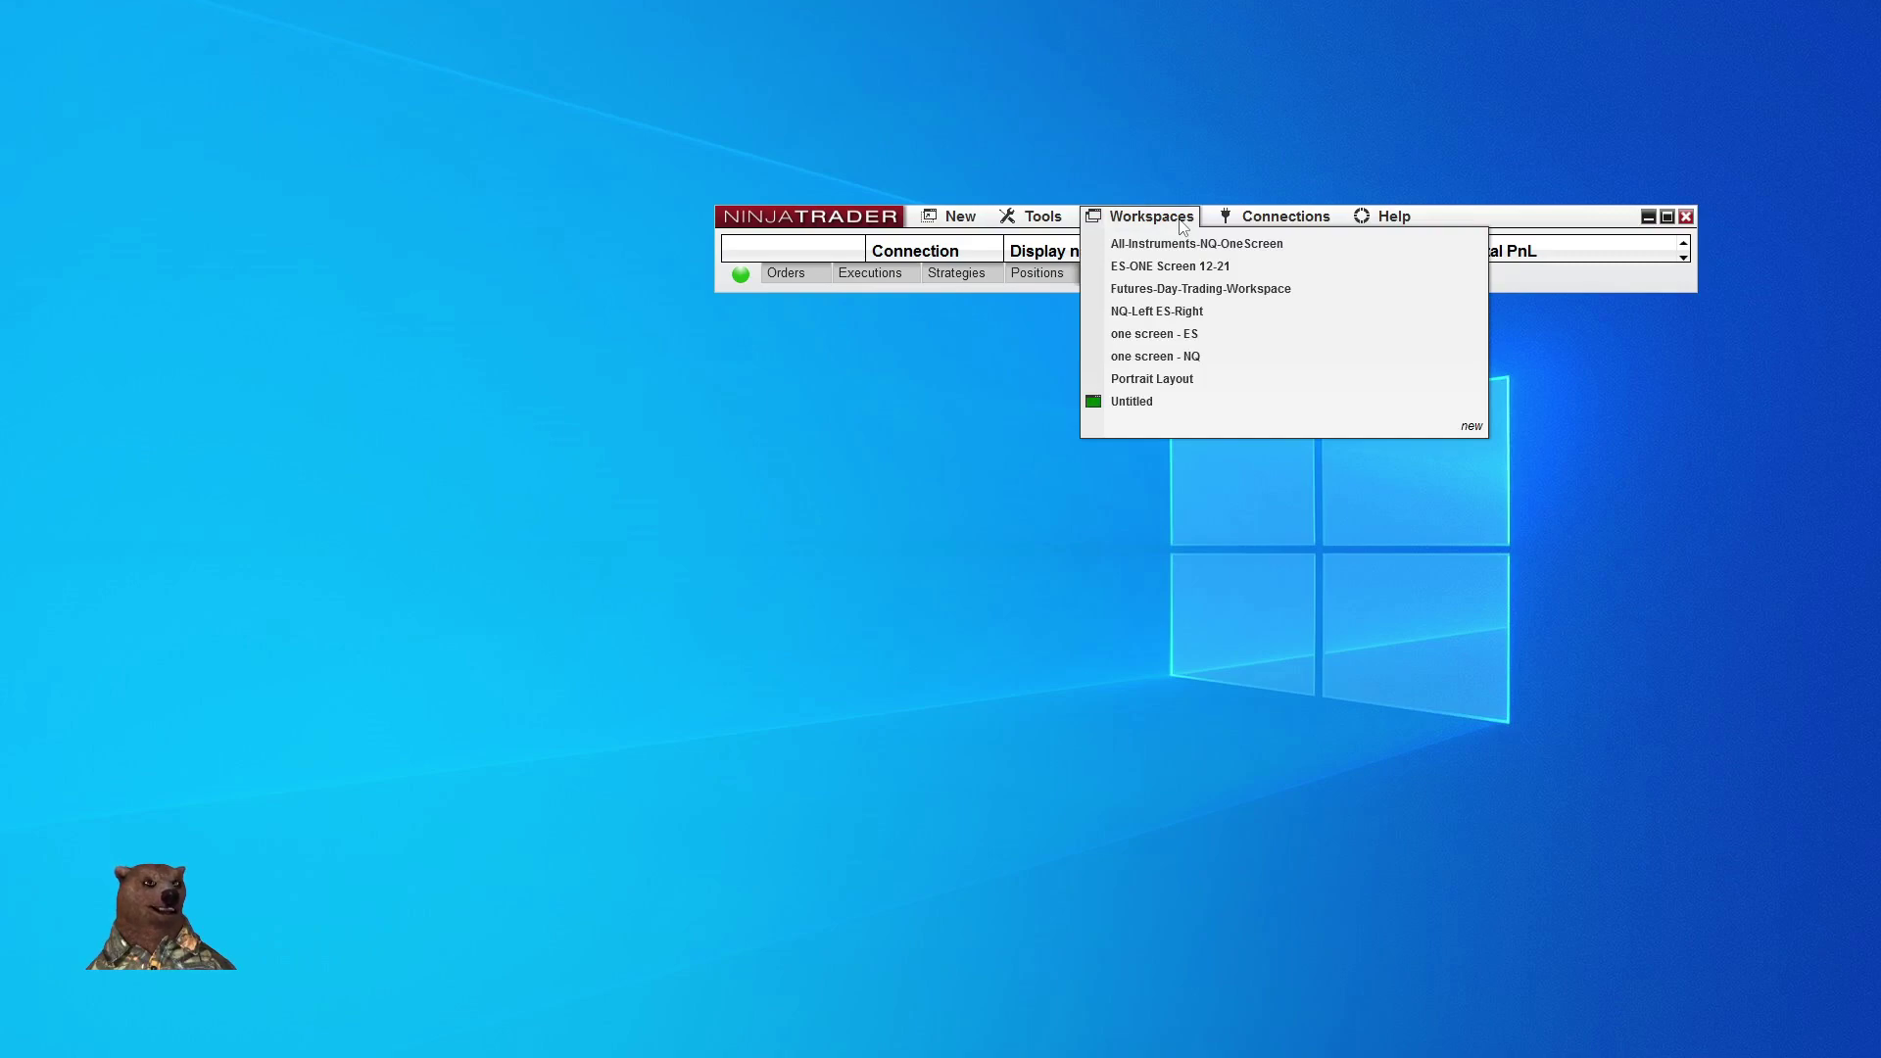
{"action": "left_click", "coordinate": [1183, 290]}
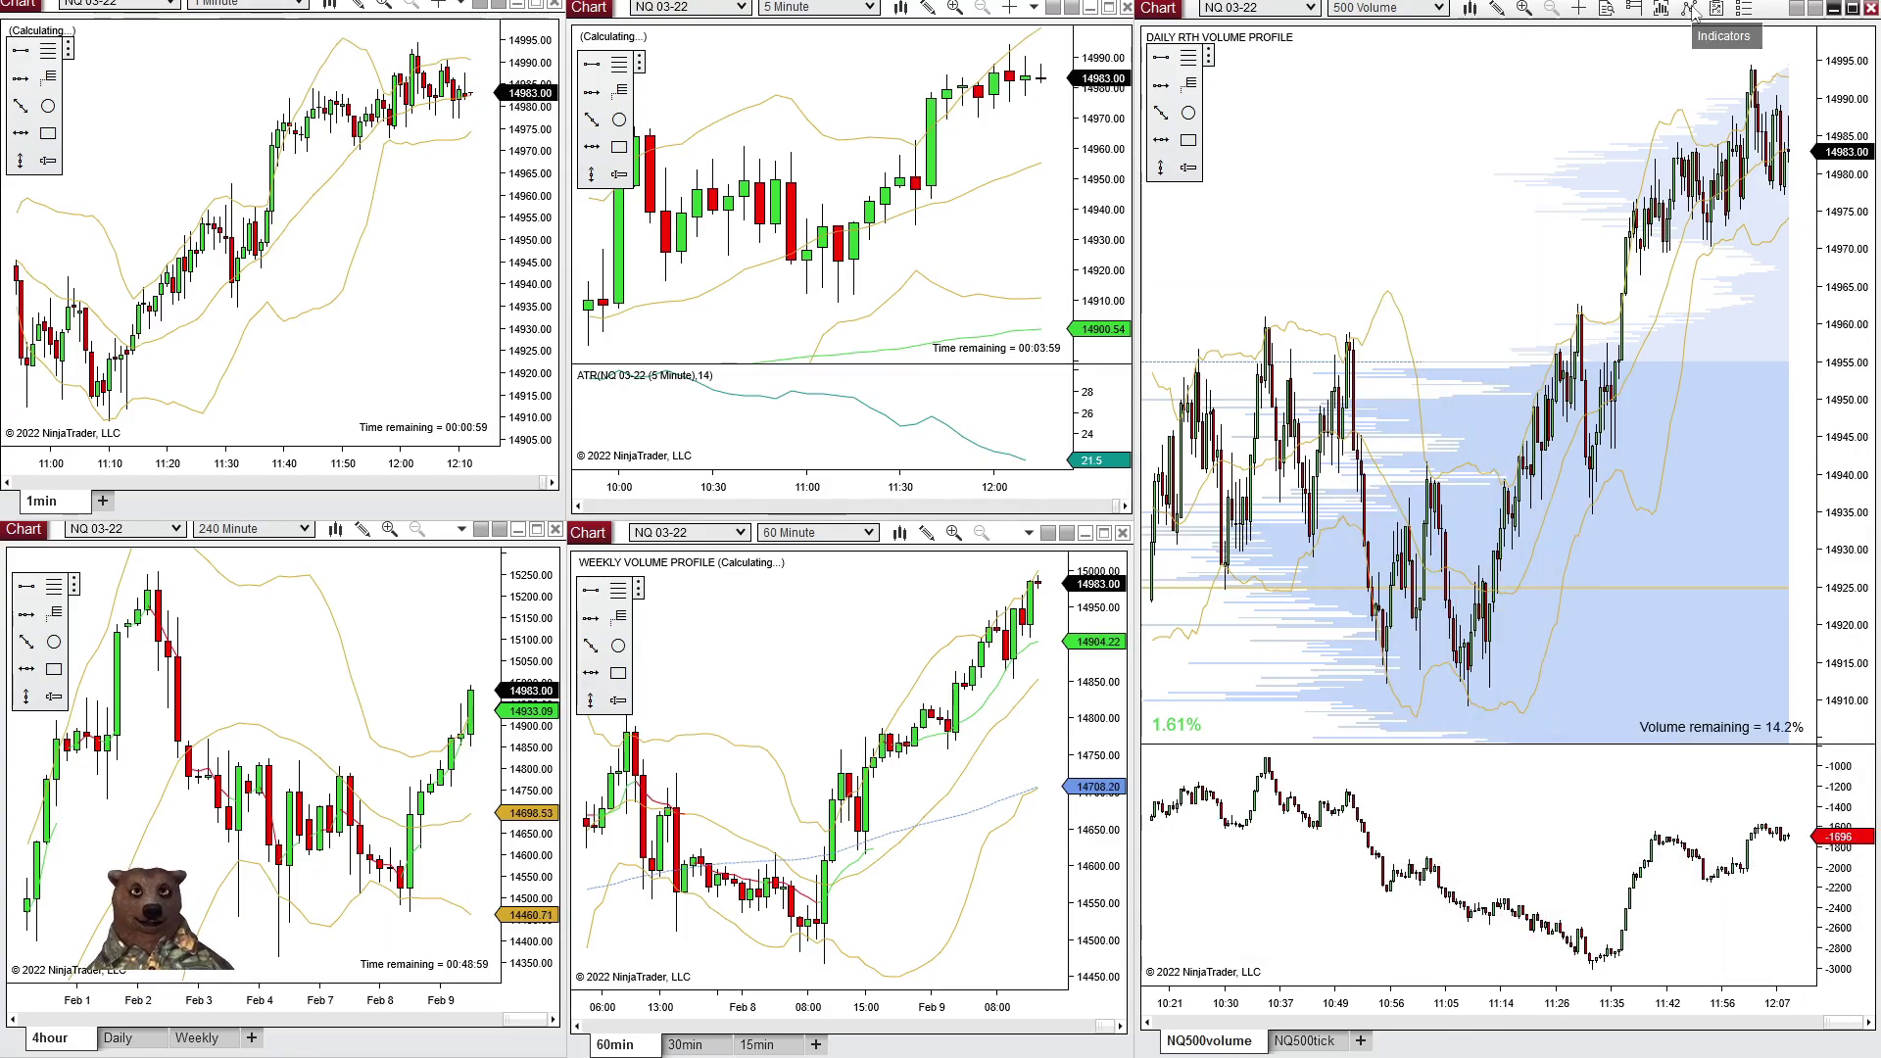
{"action": "double_click", "coordinate": [1624, 516]}
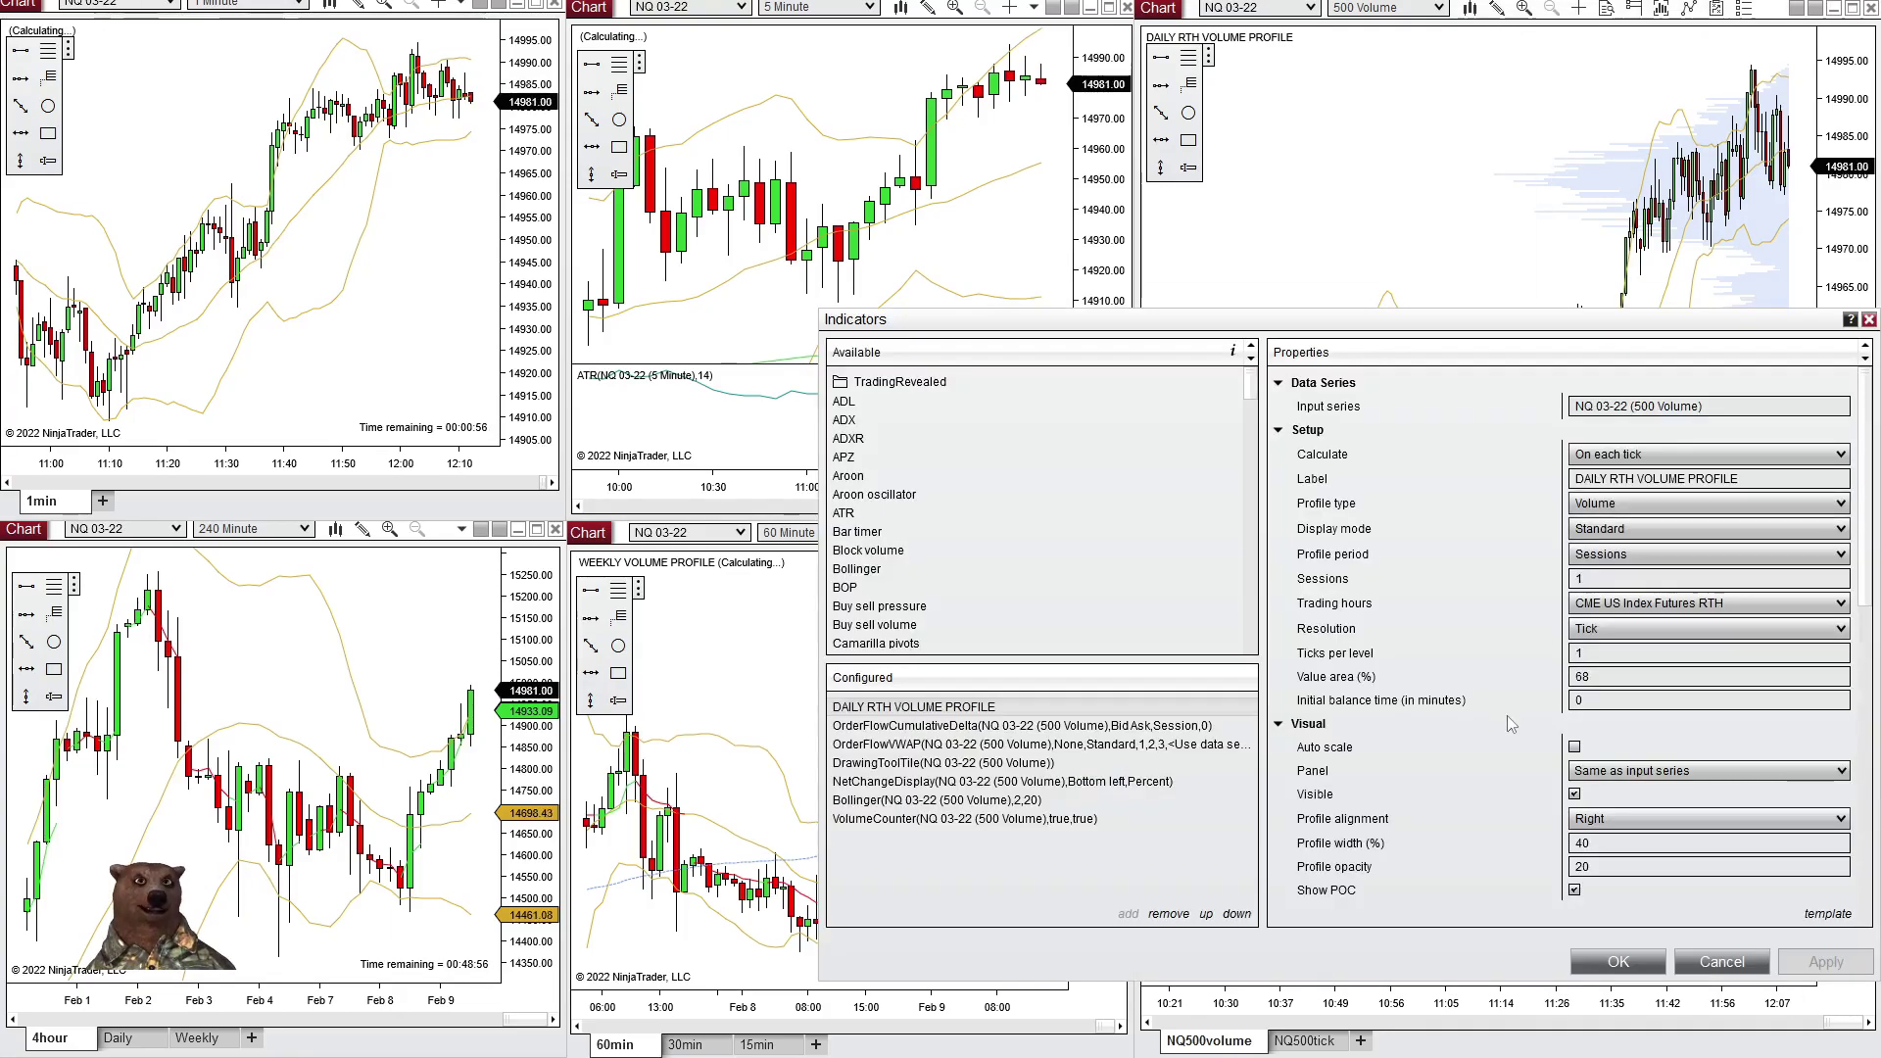
{"action": "left_click", "coordinate": [902, 726]}
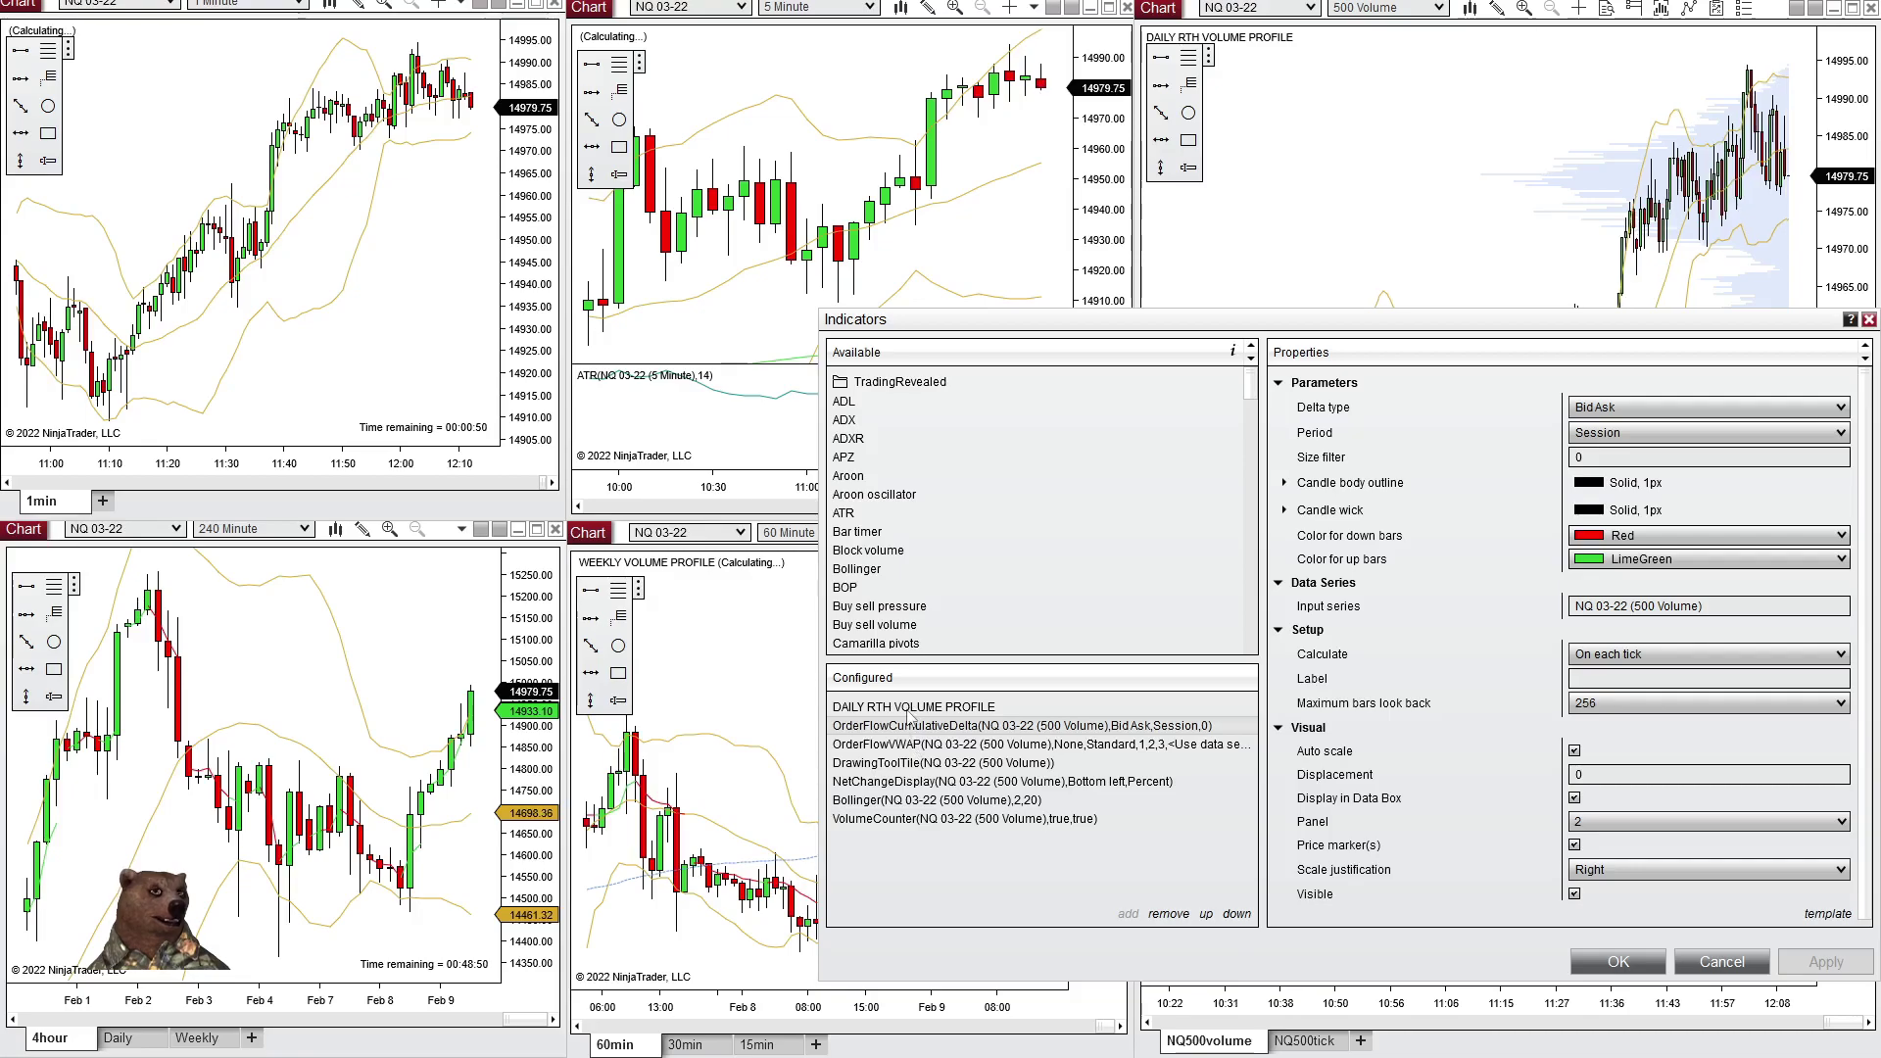
{"action": "left_click", "coordinate": [906, 707]}
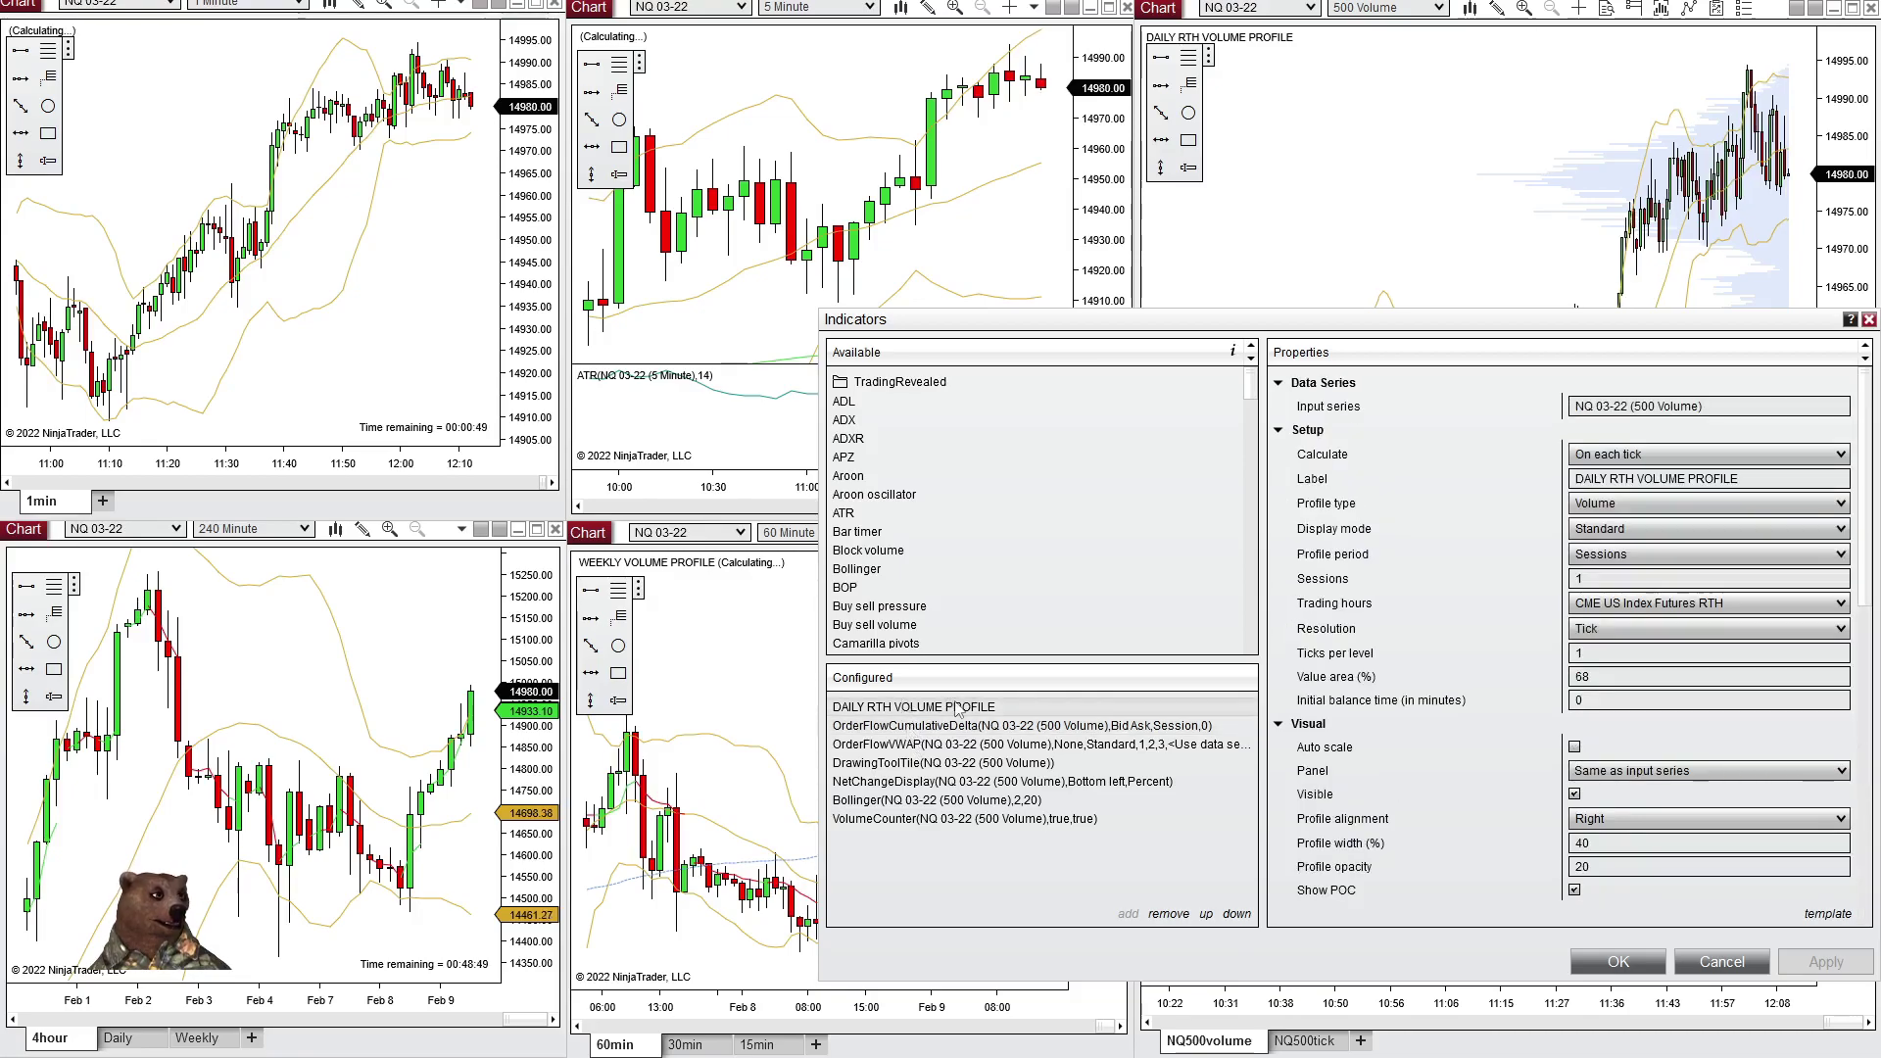
{"action": "left_click", "coordinate": [943, 731]}
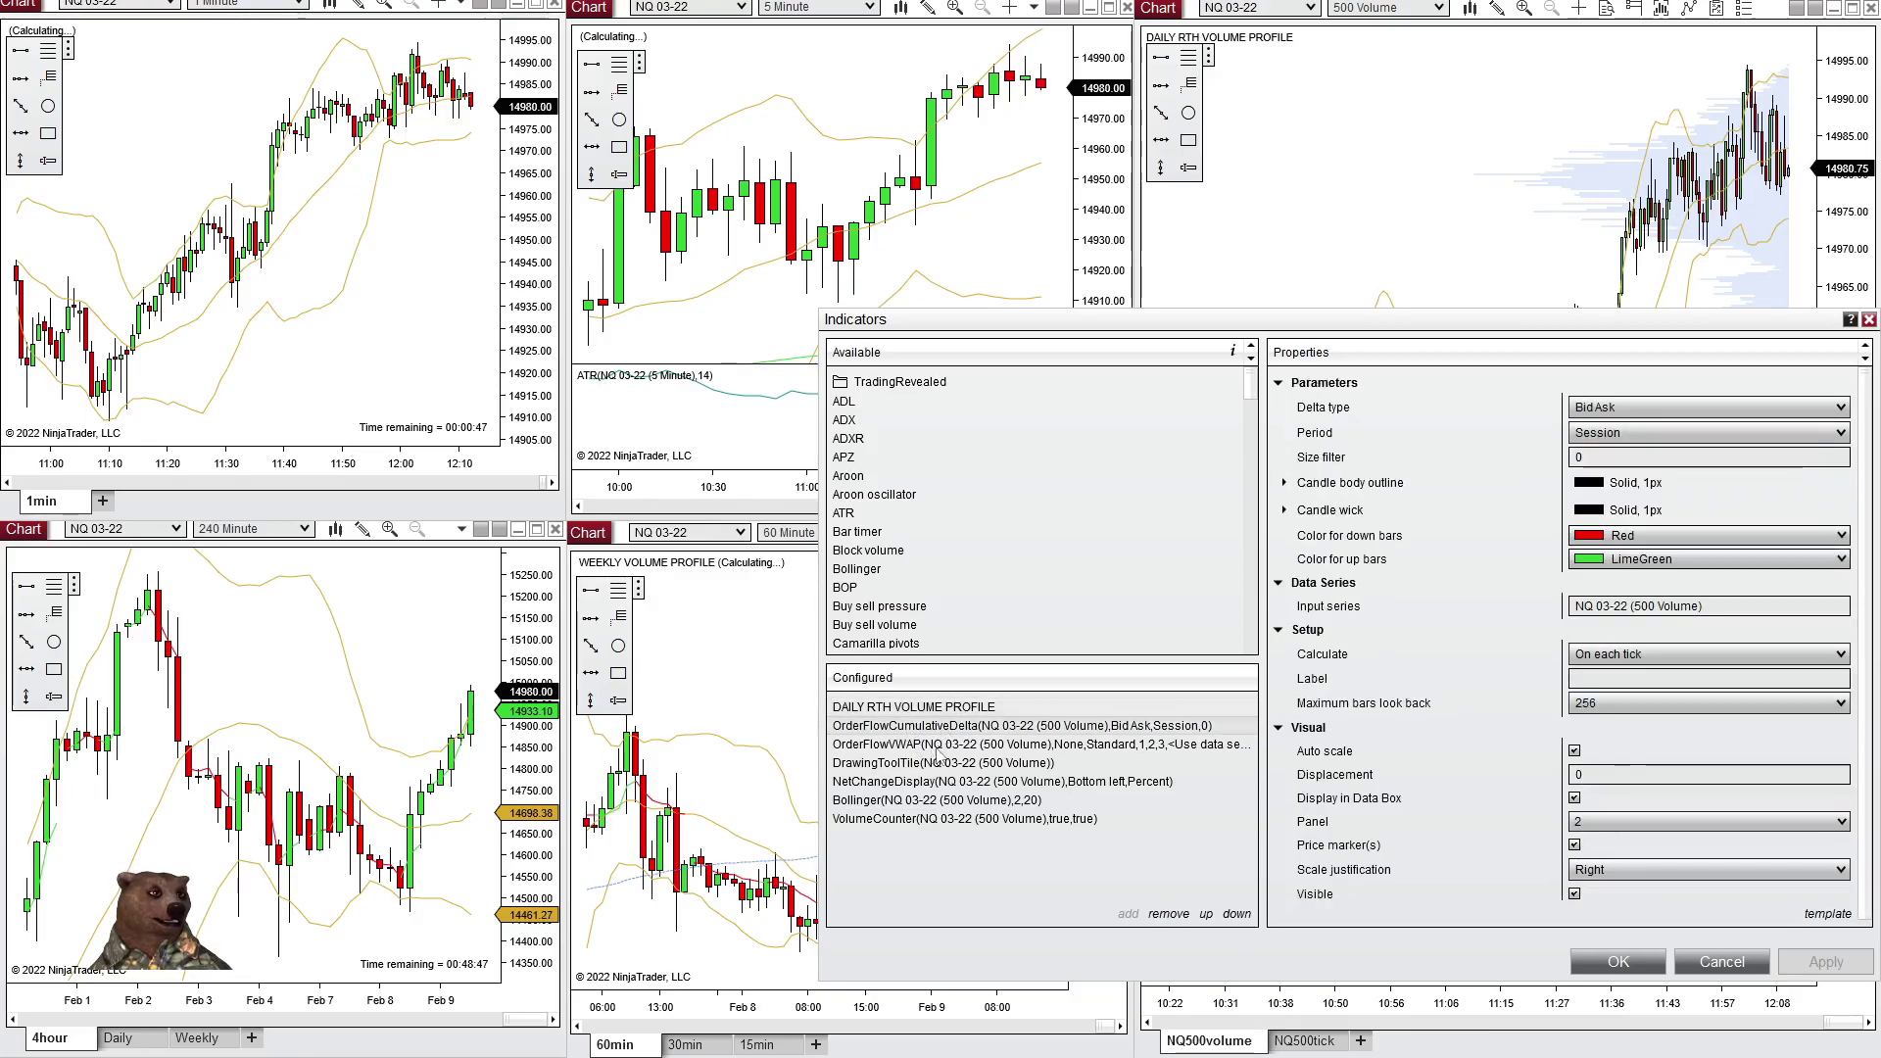
{"action": "left_click", "coordinate": [938, 747]}
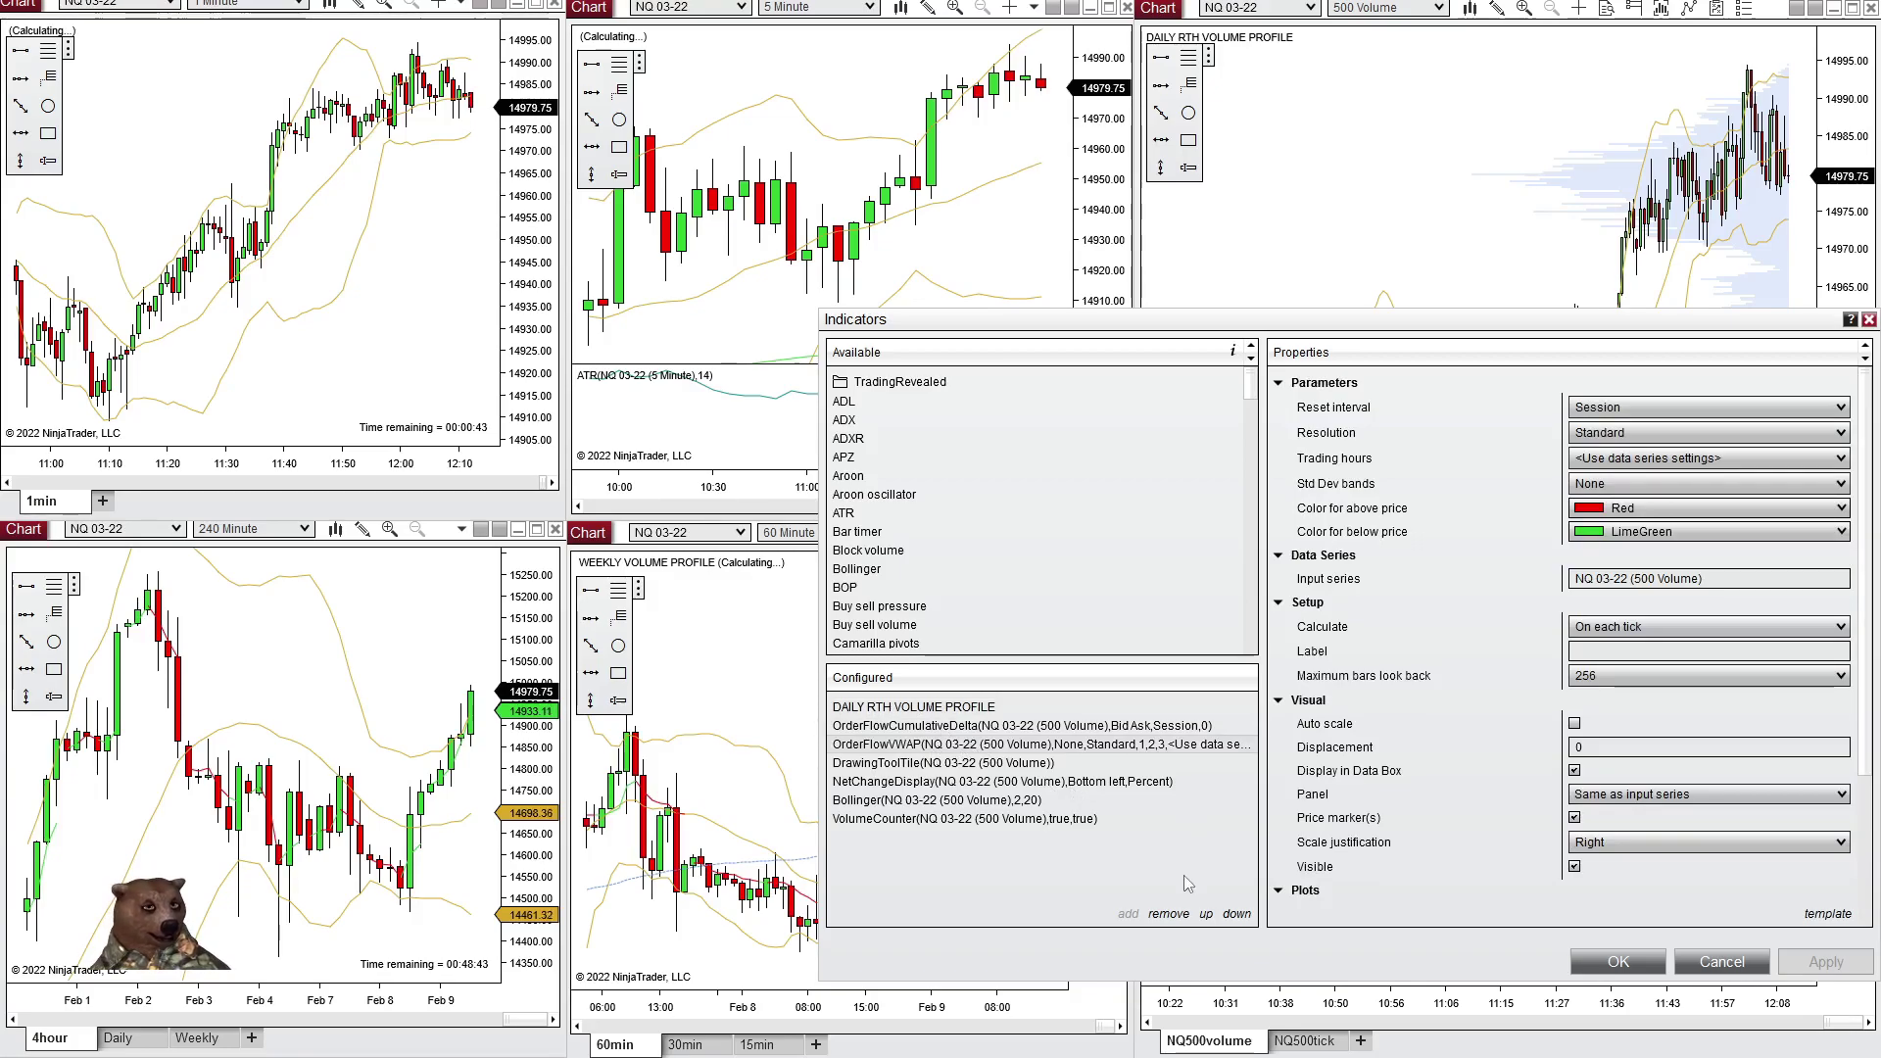
{"action": "left_click", "coordinate": [1124, 727]}
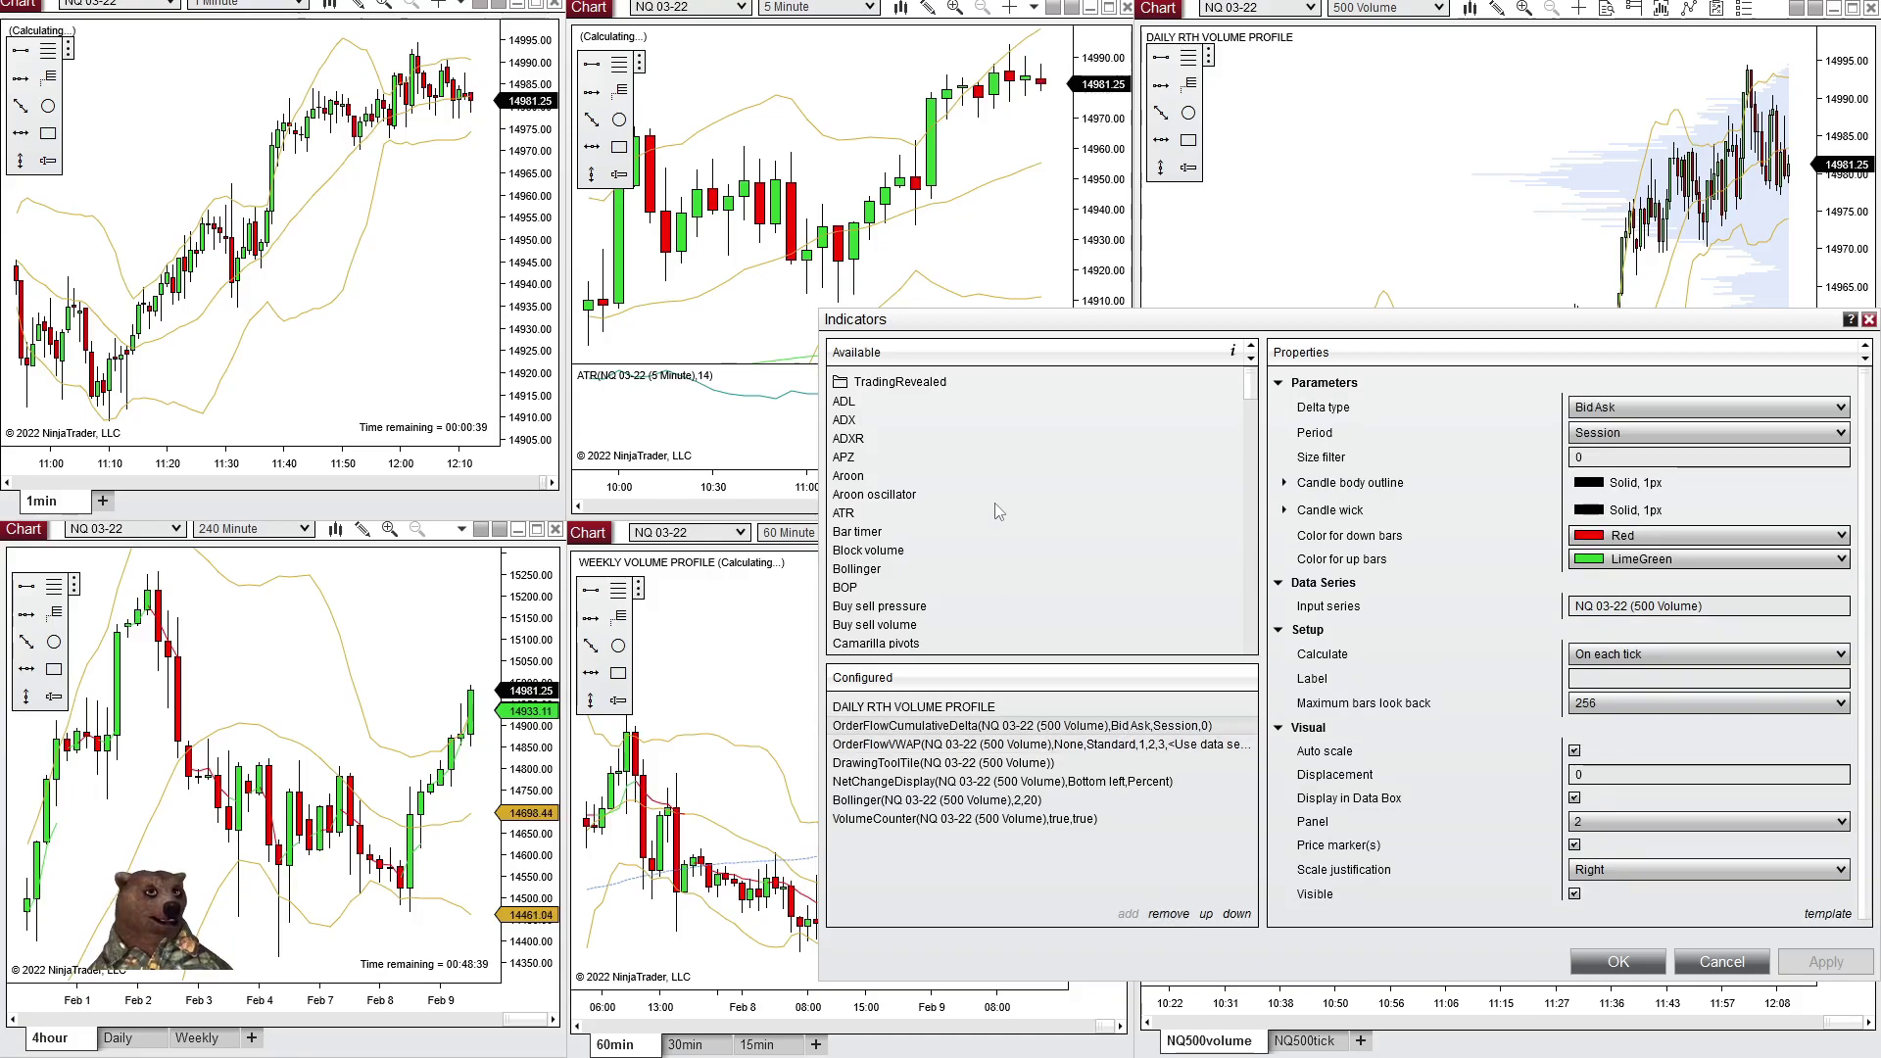
{"action": "scroll", "coordinate": [995, 503], "scroll_direction": "down", "scroll_amount": 6}
{"action": "scroll", "coordinate": [996, 504], "scroll_direction": "down", "scroll_amount": 12}
{"action": "scroll", "coordinate": [998, 512], "scroll_direction": "up", "scroll_amount": 8}
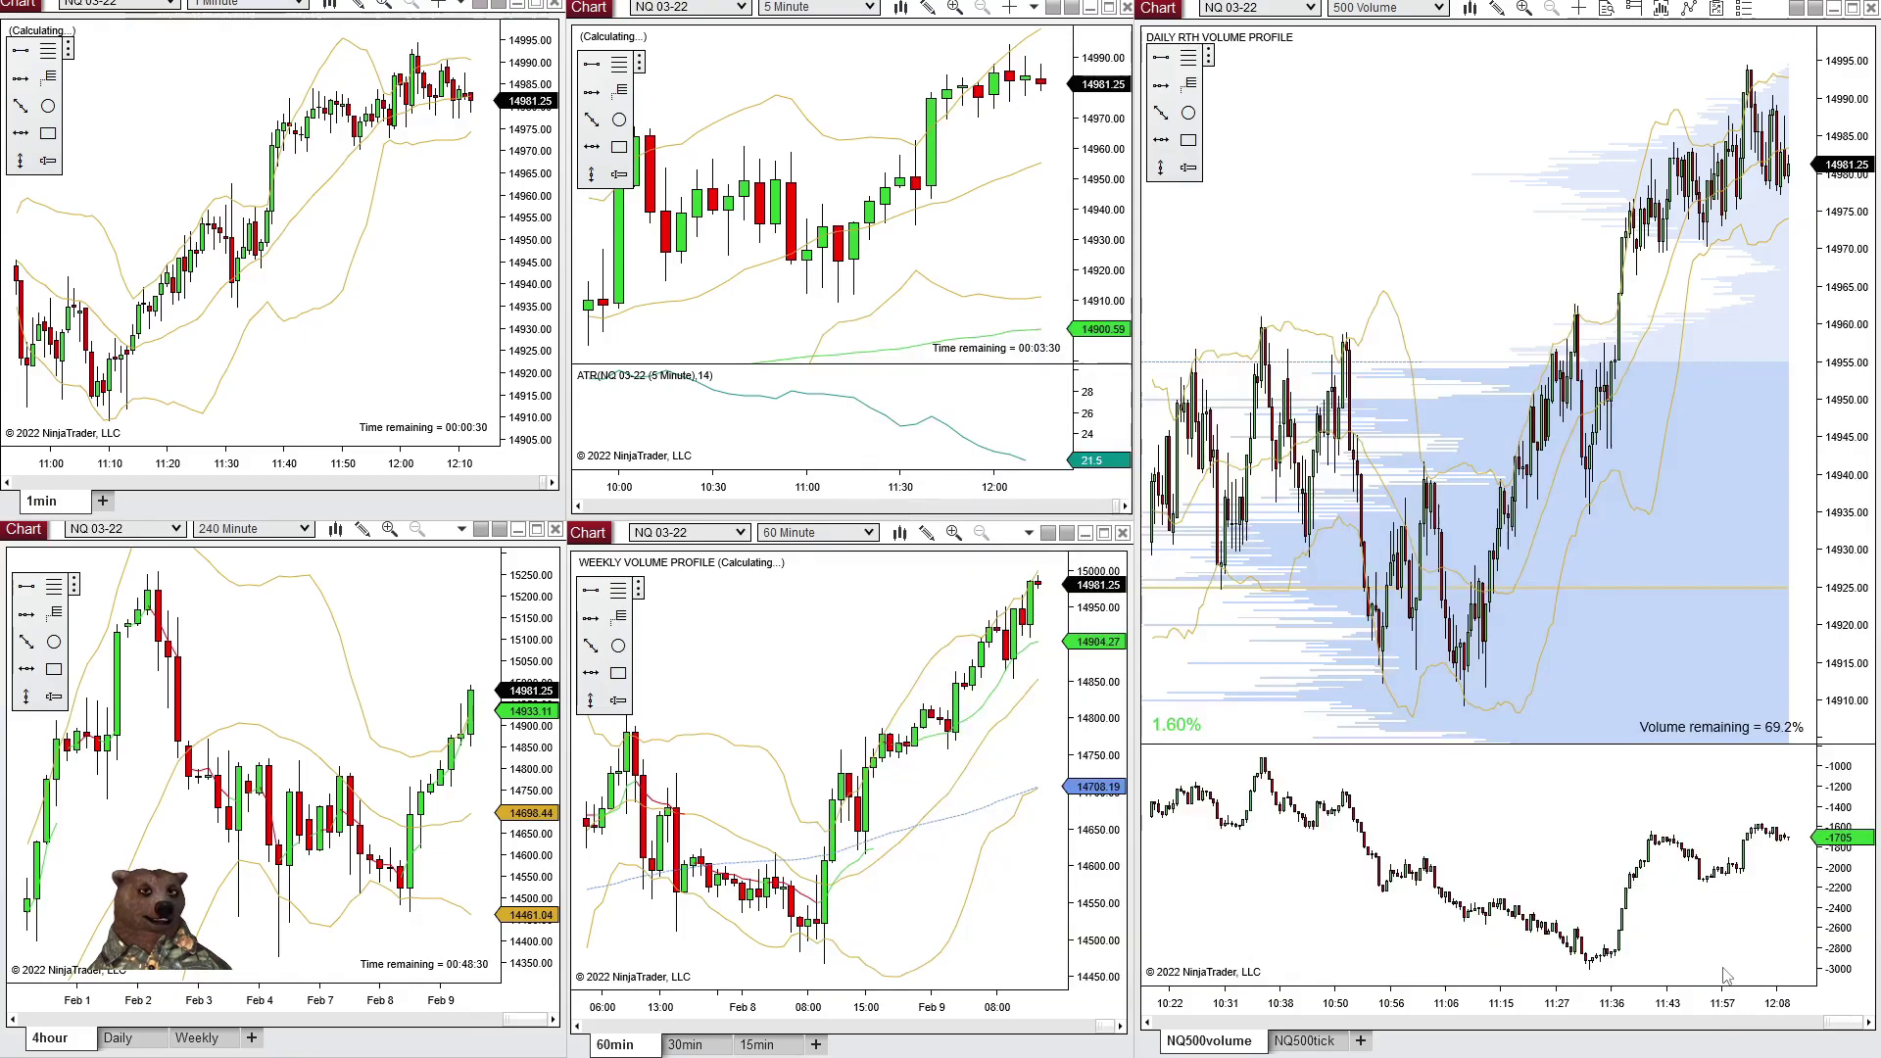
Step: Close the indicator settings and save the 500-volume chart as the Volume template, overwriting the old one
{"action": "left_click", "coordinate": [1722, 962]}
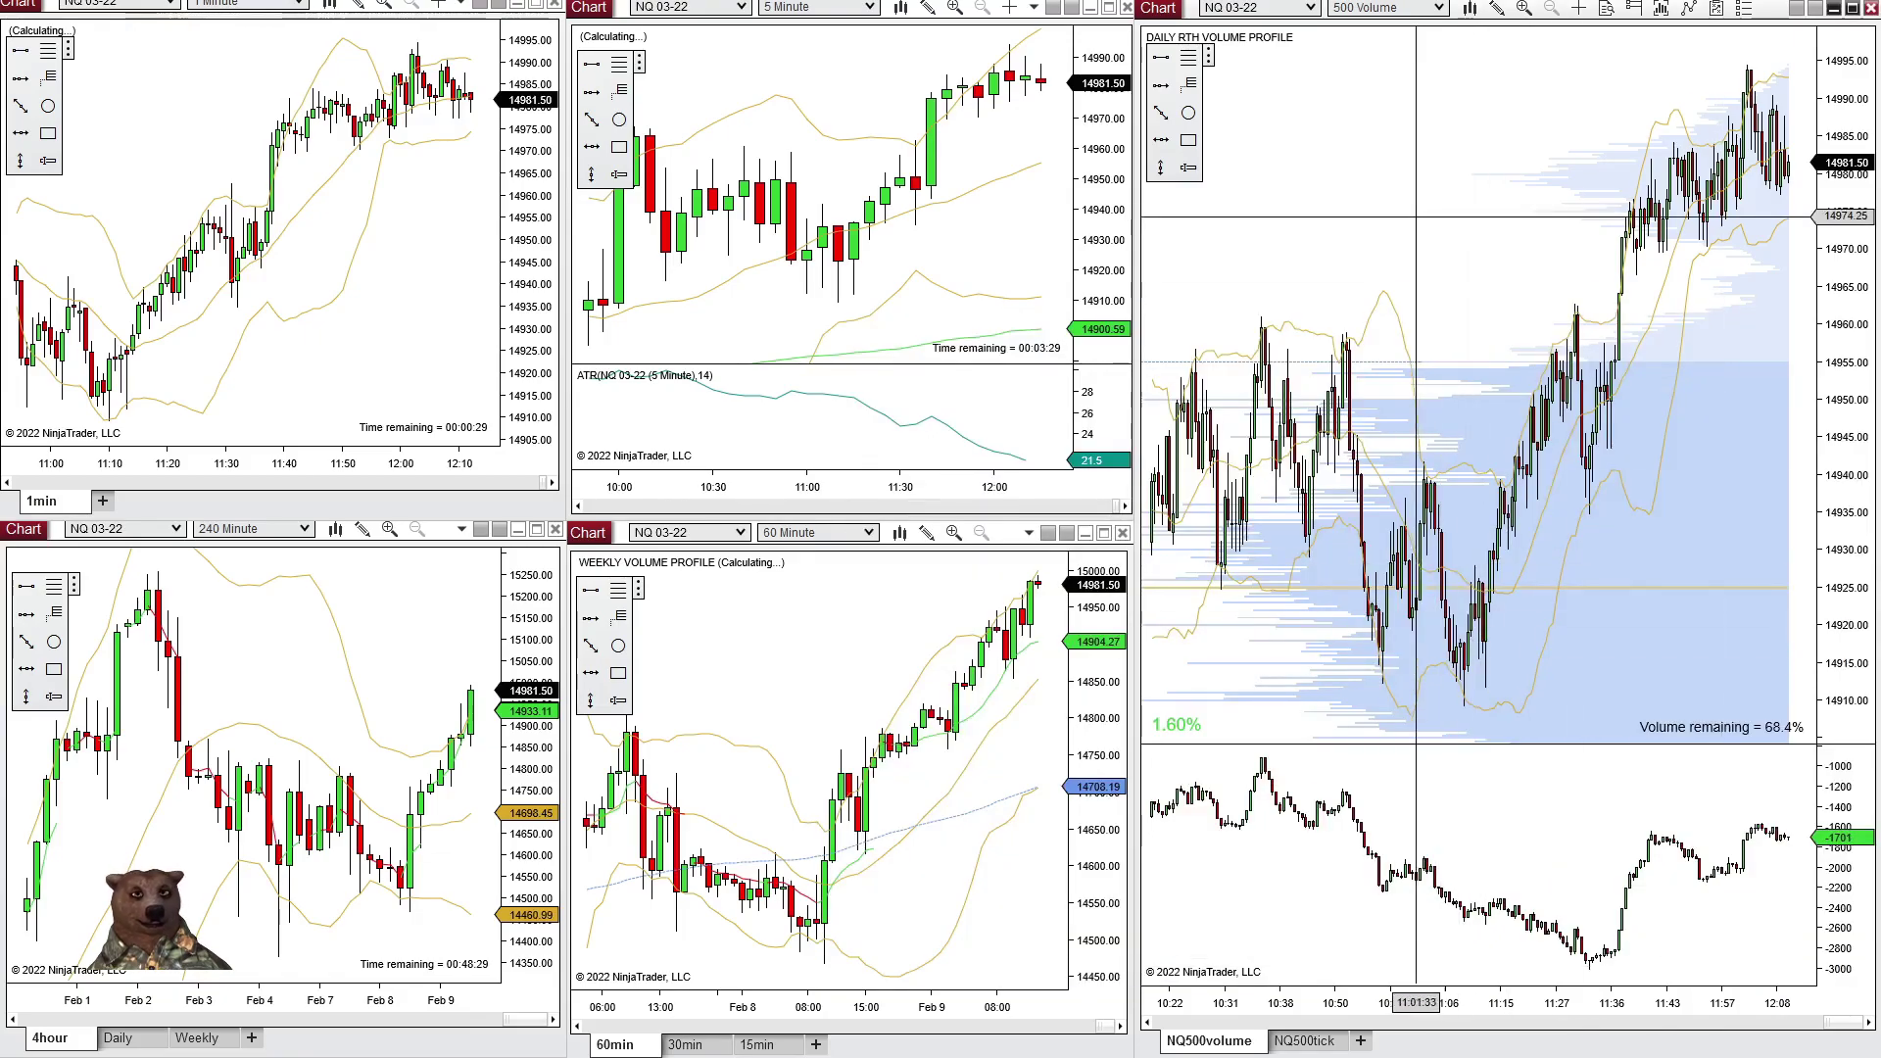
{"action": "right_click", "coordinate": [1414, 216]}
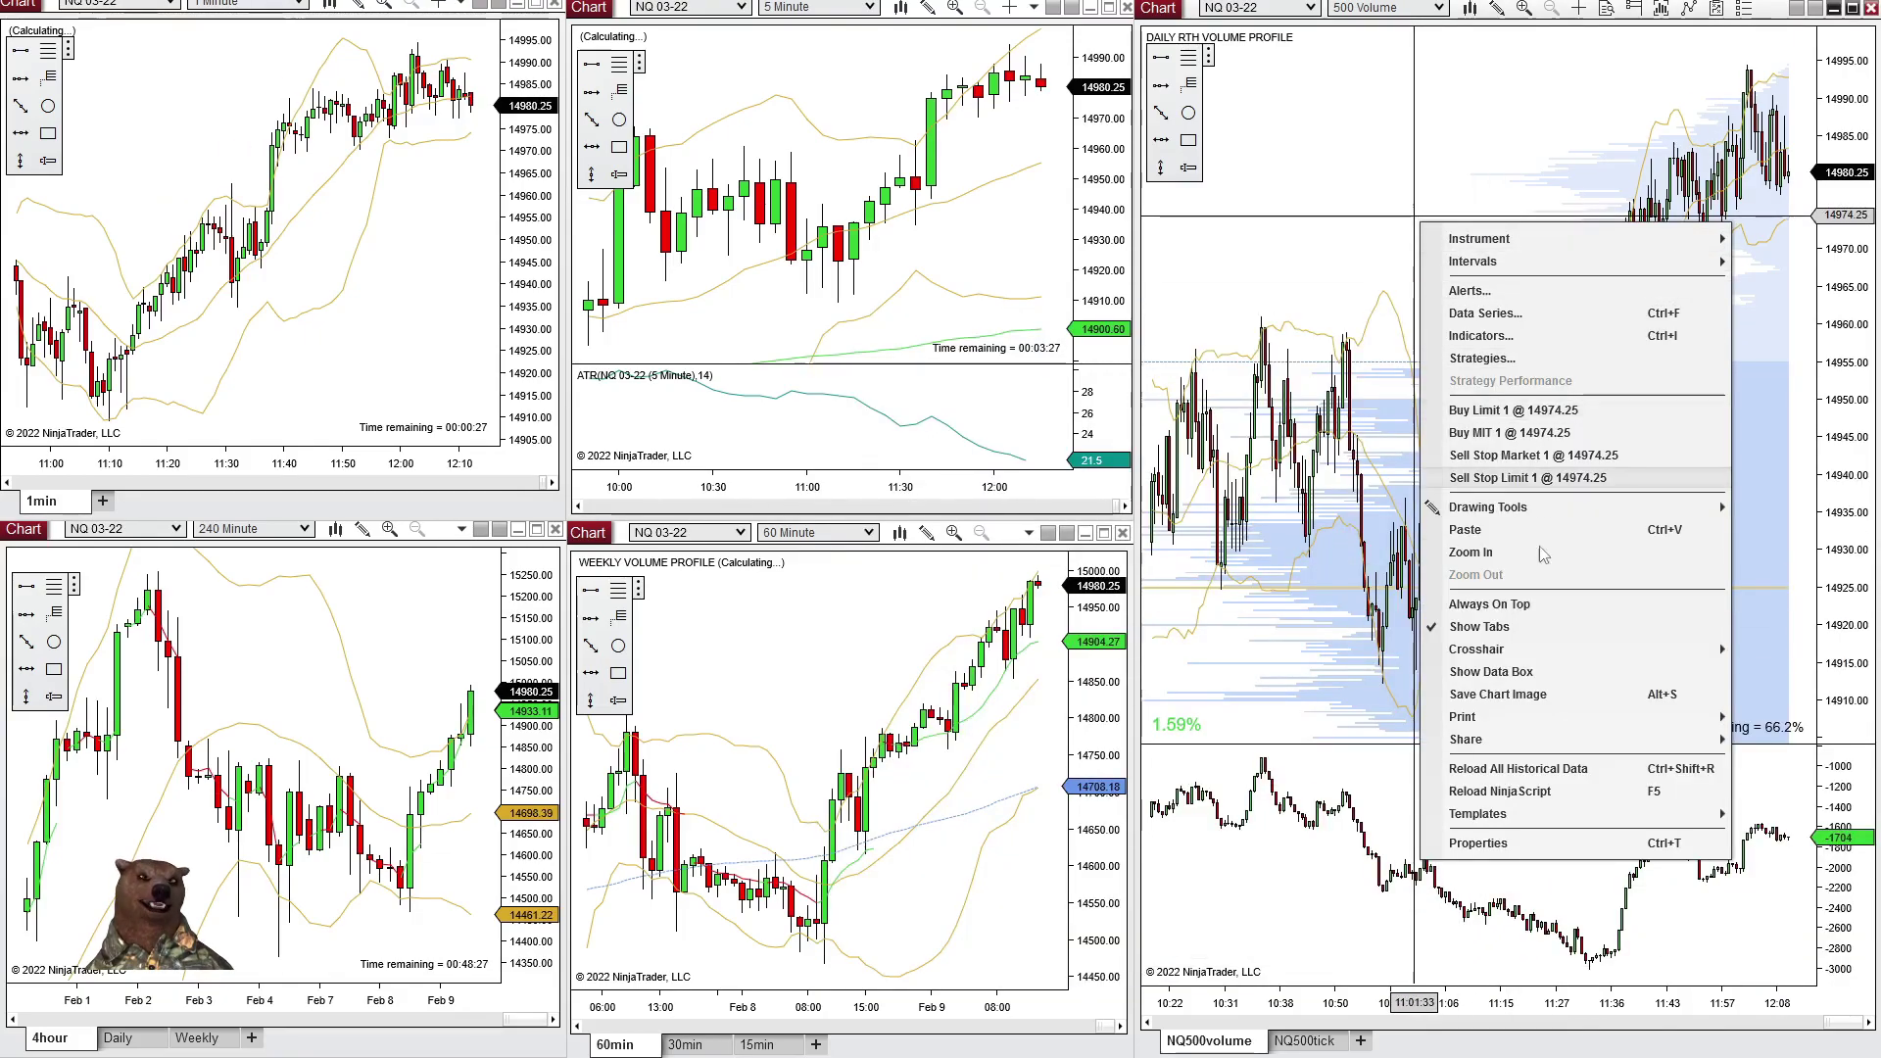
{"action": "mouse_move", "coordinate": [1552, 819]}
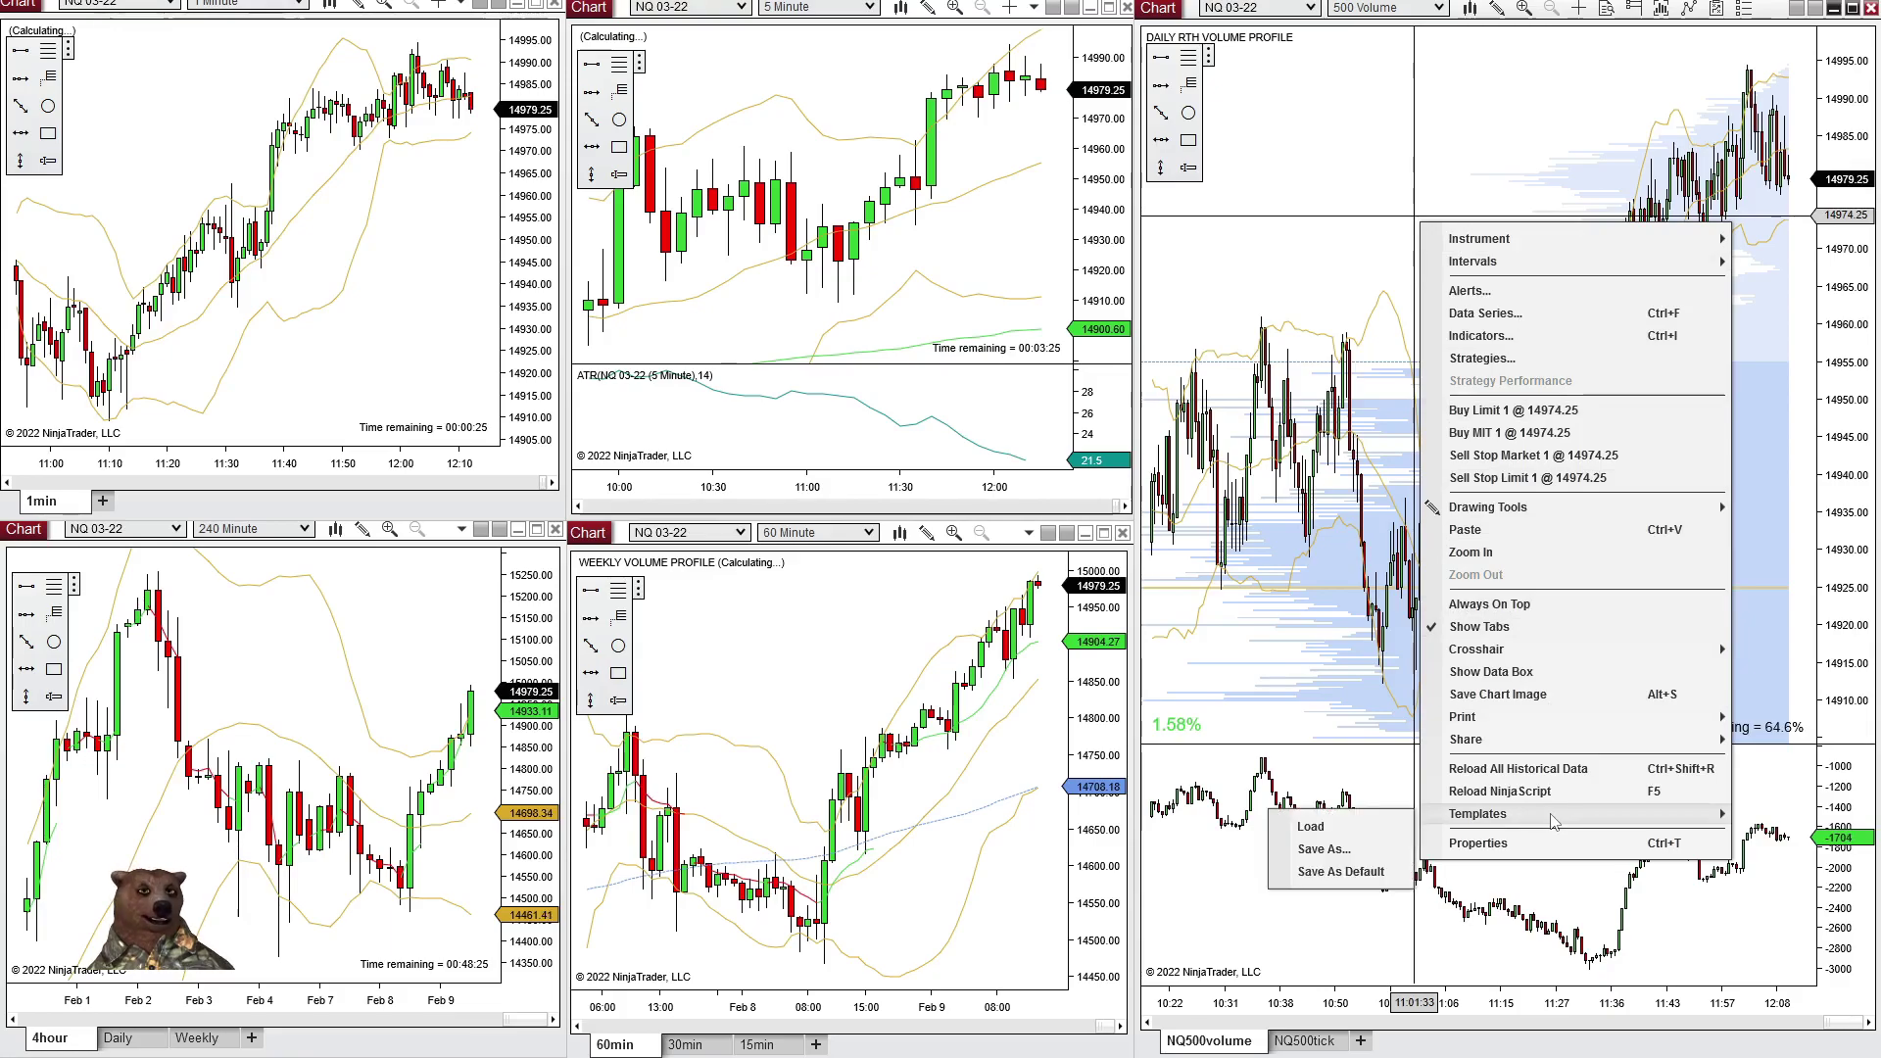
{"action": "key", "text": "Escape"}
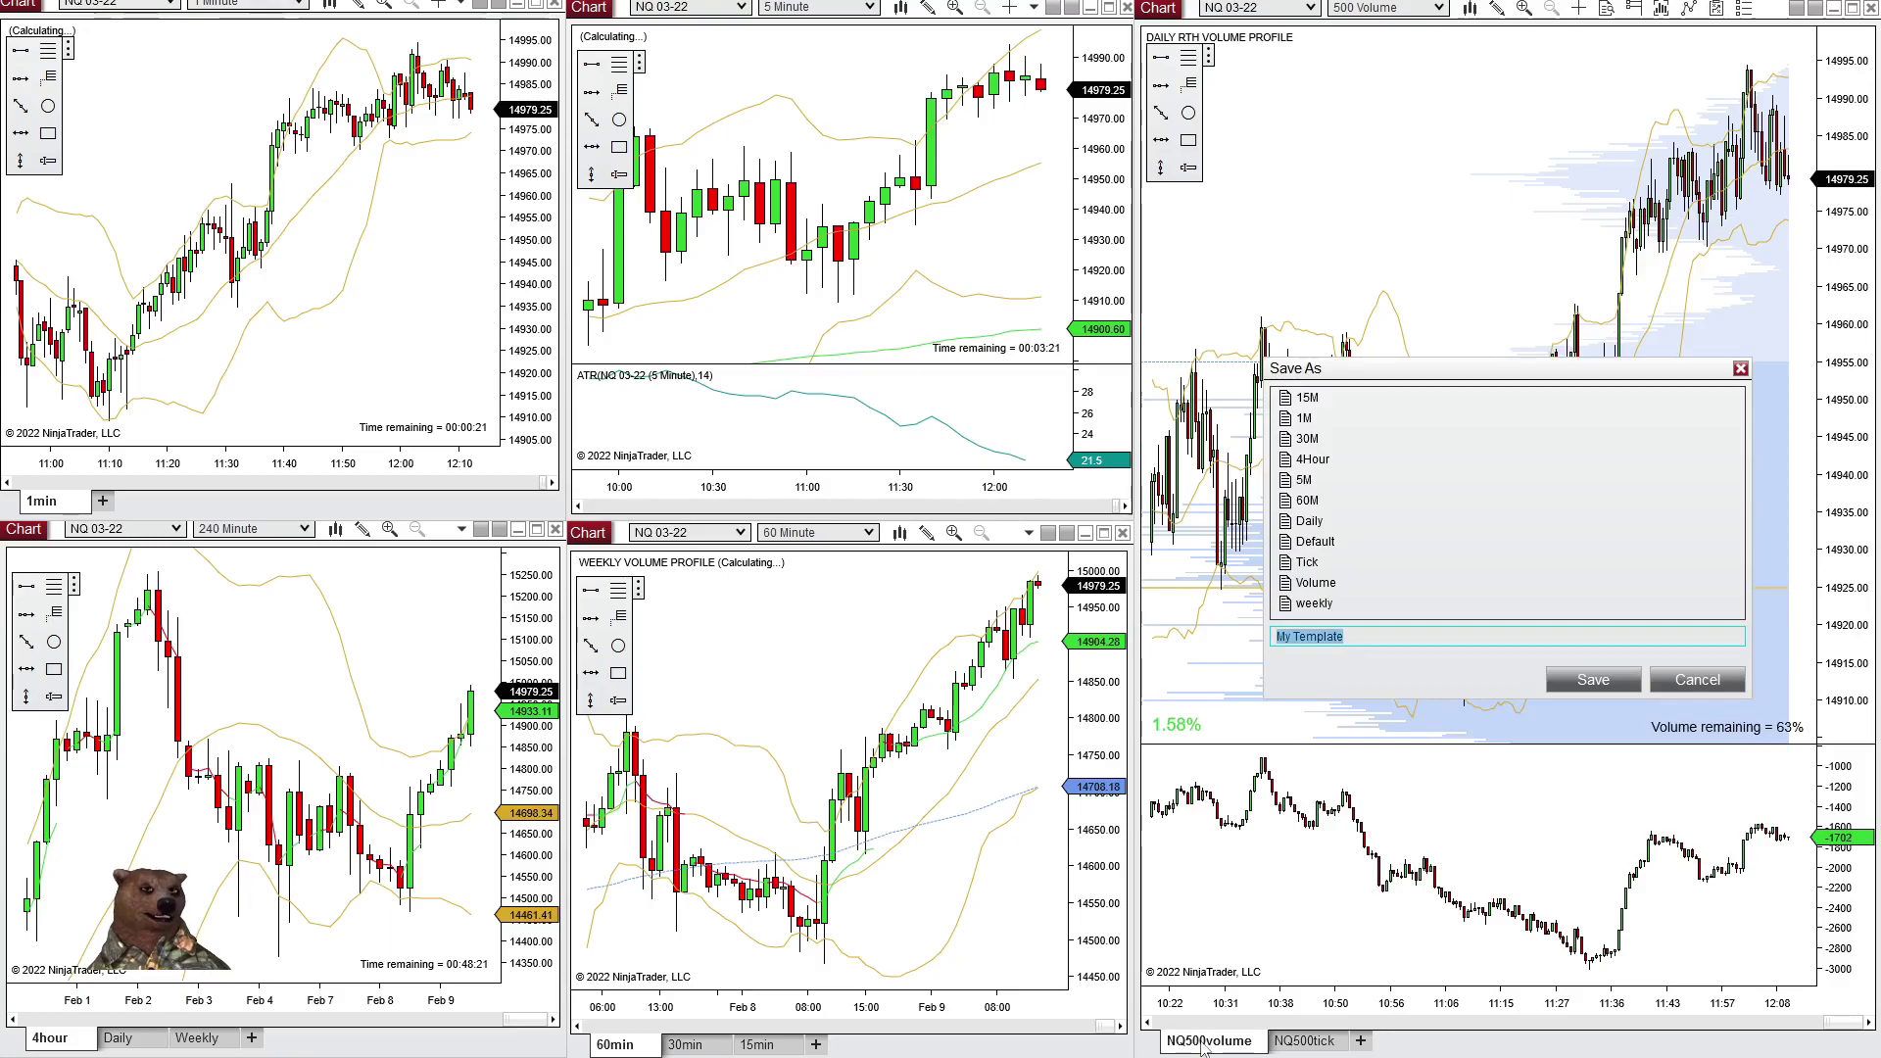
{"action": "left_click", "coordinate": [1316, 583]}
{"action": "left_click", "coordinate": [1639, 690]}
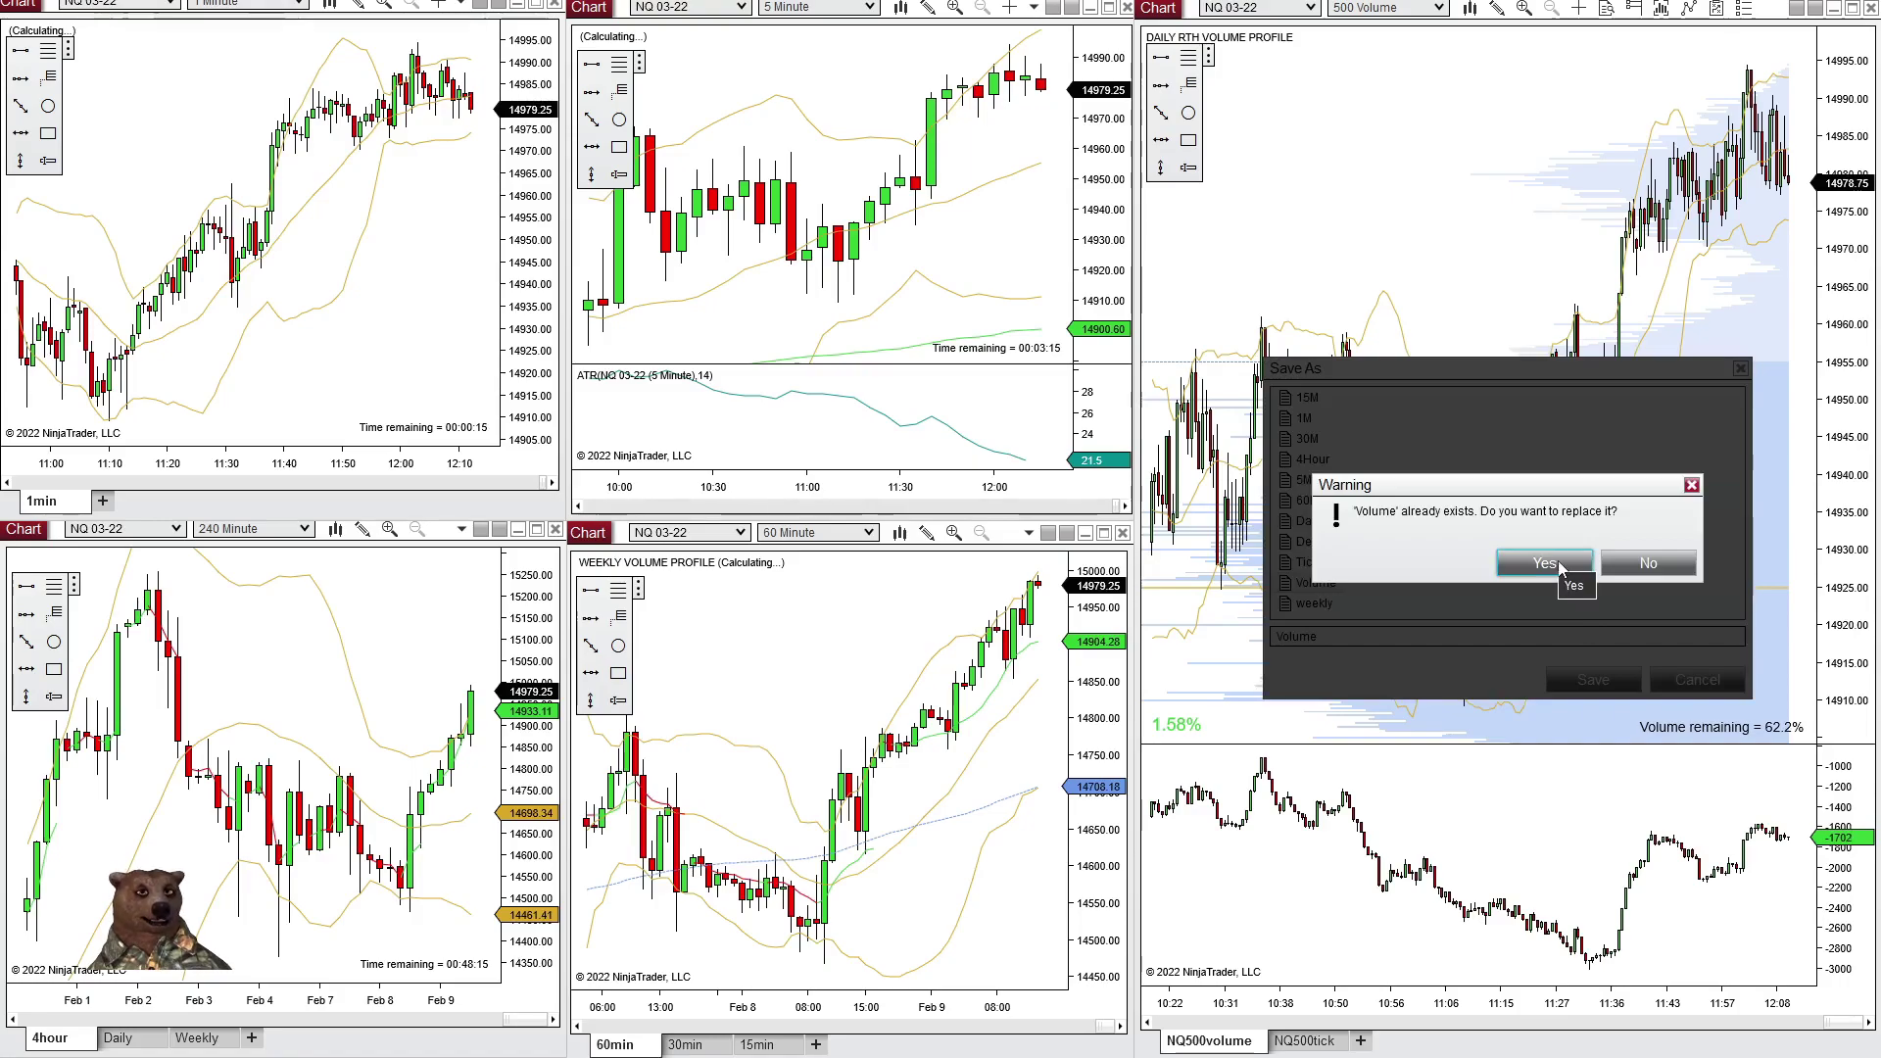
{"action": "left_click", "coordinate": [1562, 571]}
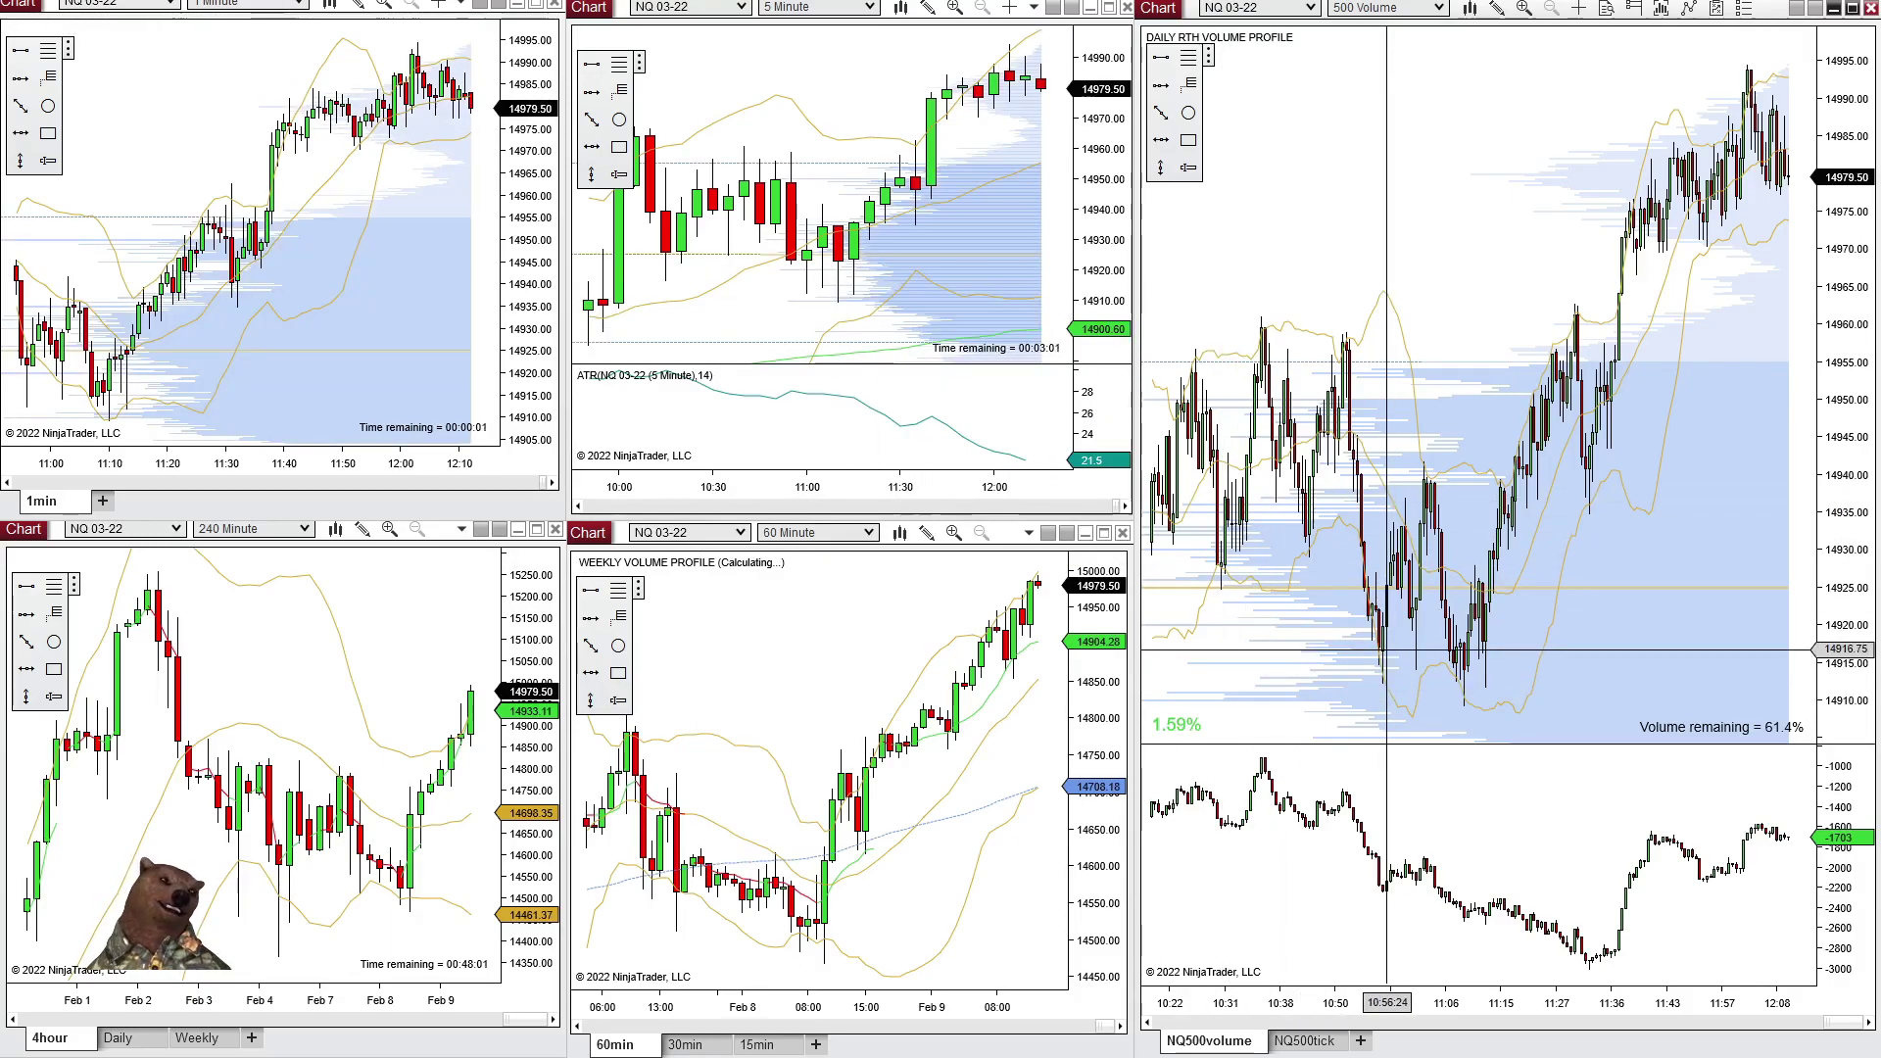
Step: Reposition and resize the 5-minute chart window while the volume profiles load
{"action": "mouse_move", "coordinate": [582, 16]}
{"action": "left_mouse_down"}
{"action": "mouse_move", "coordinate": [626, 60]}
{"action": "mouse_move", "coordinate": [586, 74]}
{"action": "mouse_move", "coordinate": [580, 20]}
{"action": "left_mouse_up"}
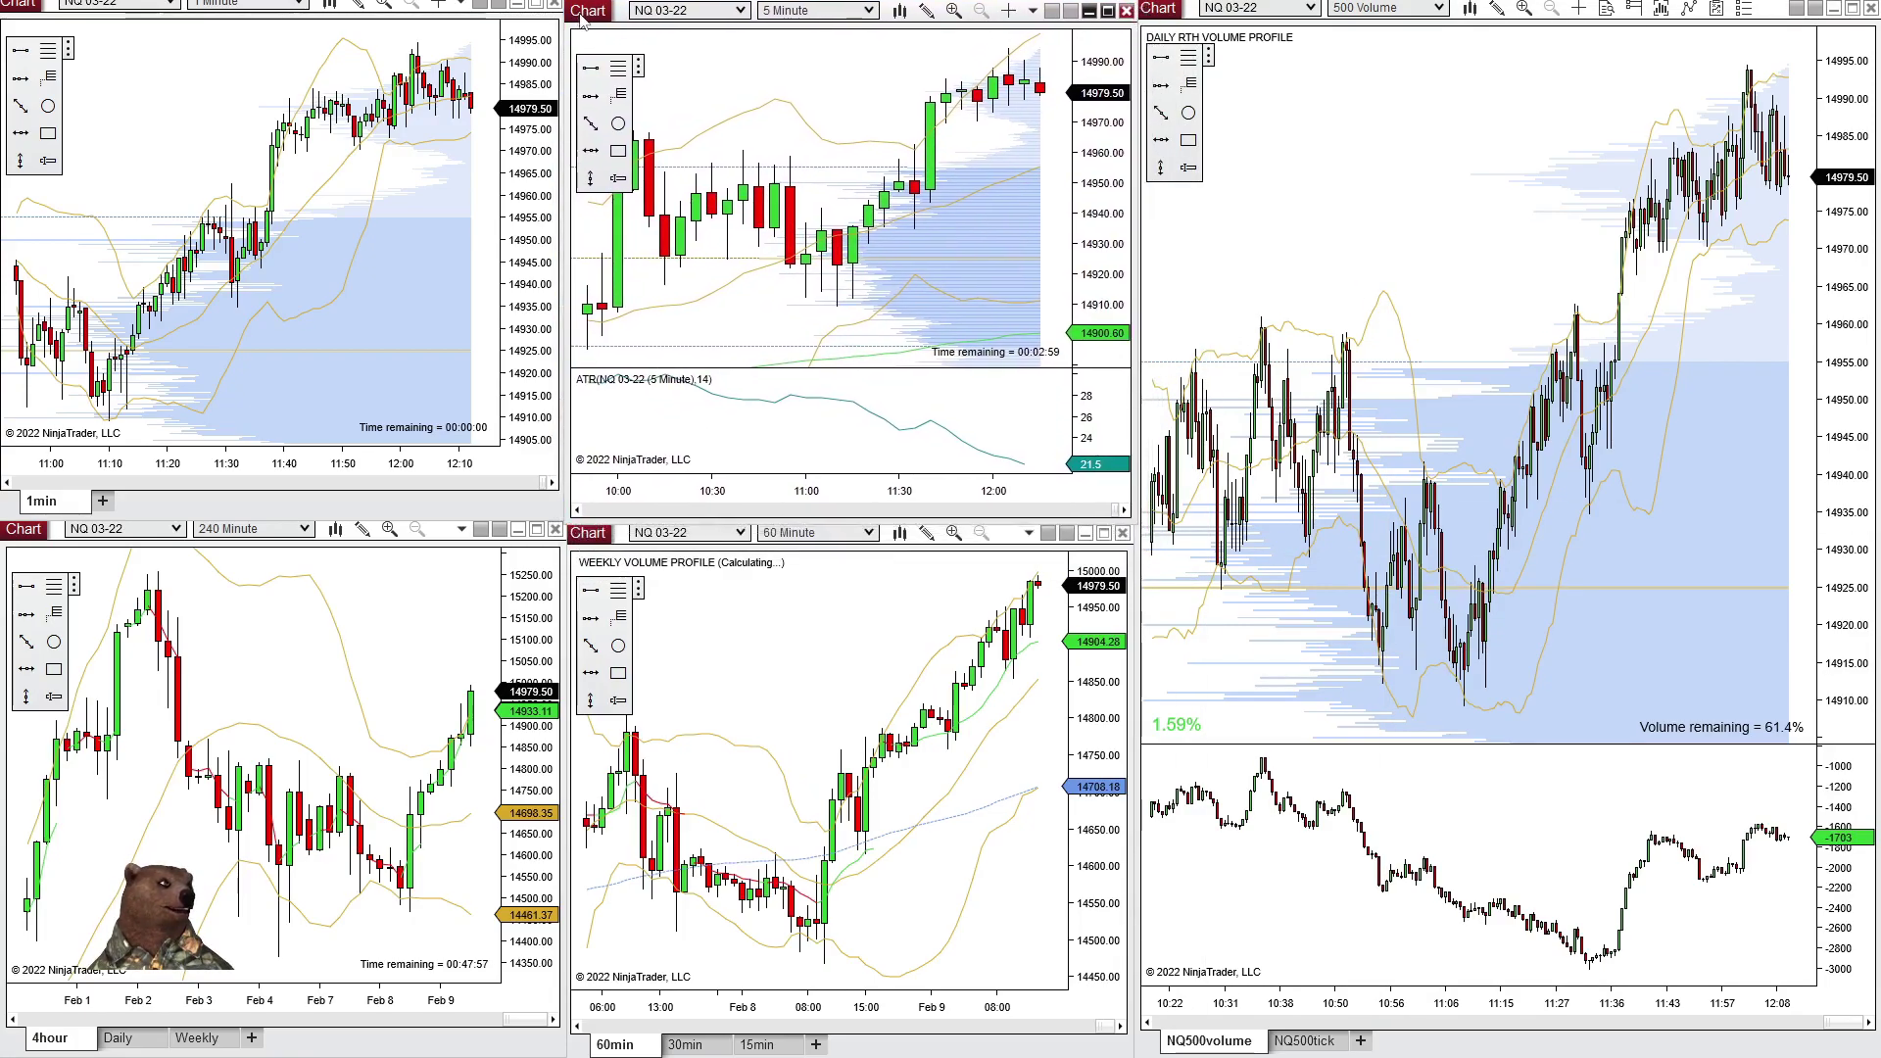
{"action": "mouse_move", "coordinate": [1132, 517]}
{"action": "left_mouse_down"}
{"action": "mouse_move", "coordinate": [1180, 568]}
{"action": "mouse_move", "coordinate": [1119, 515]}
{"action": "left_mouse_up"}
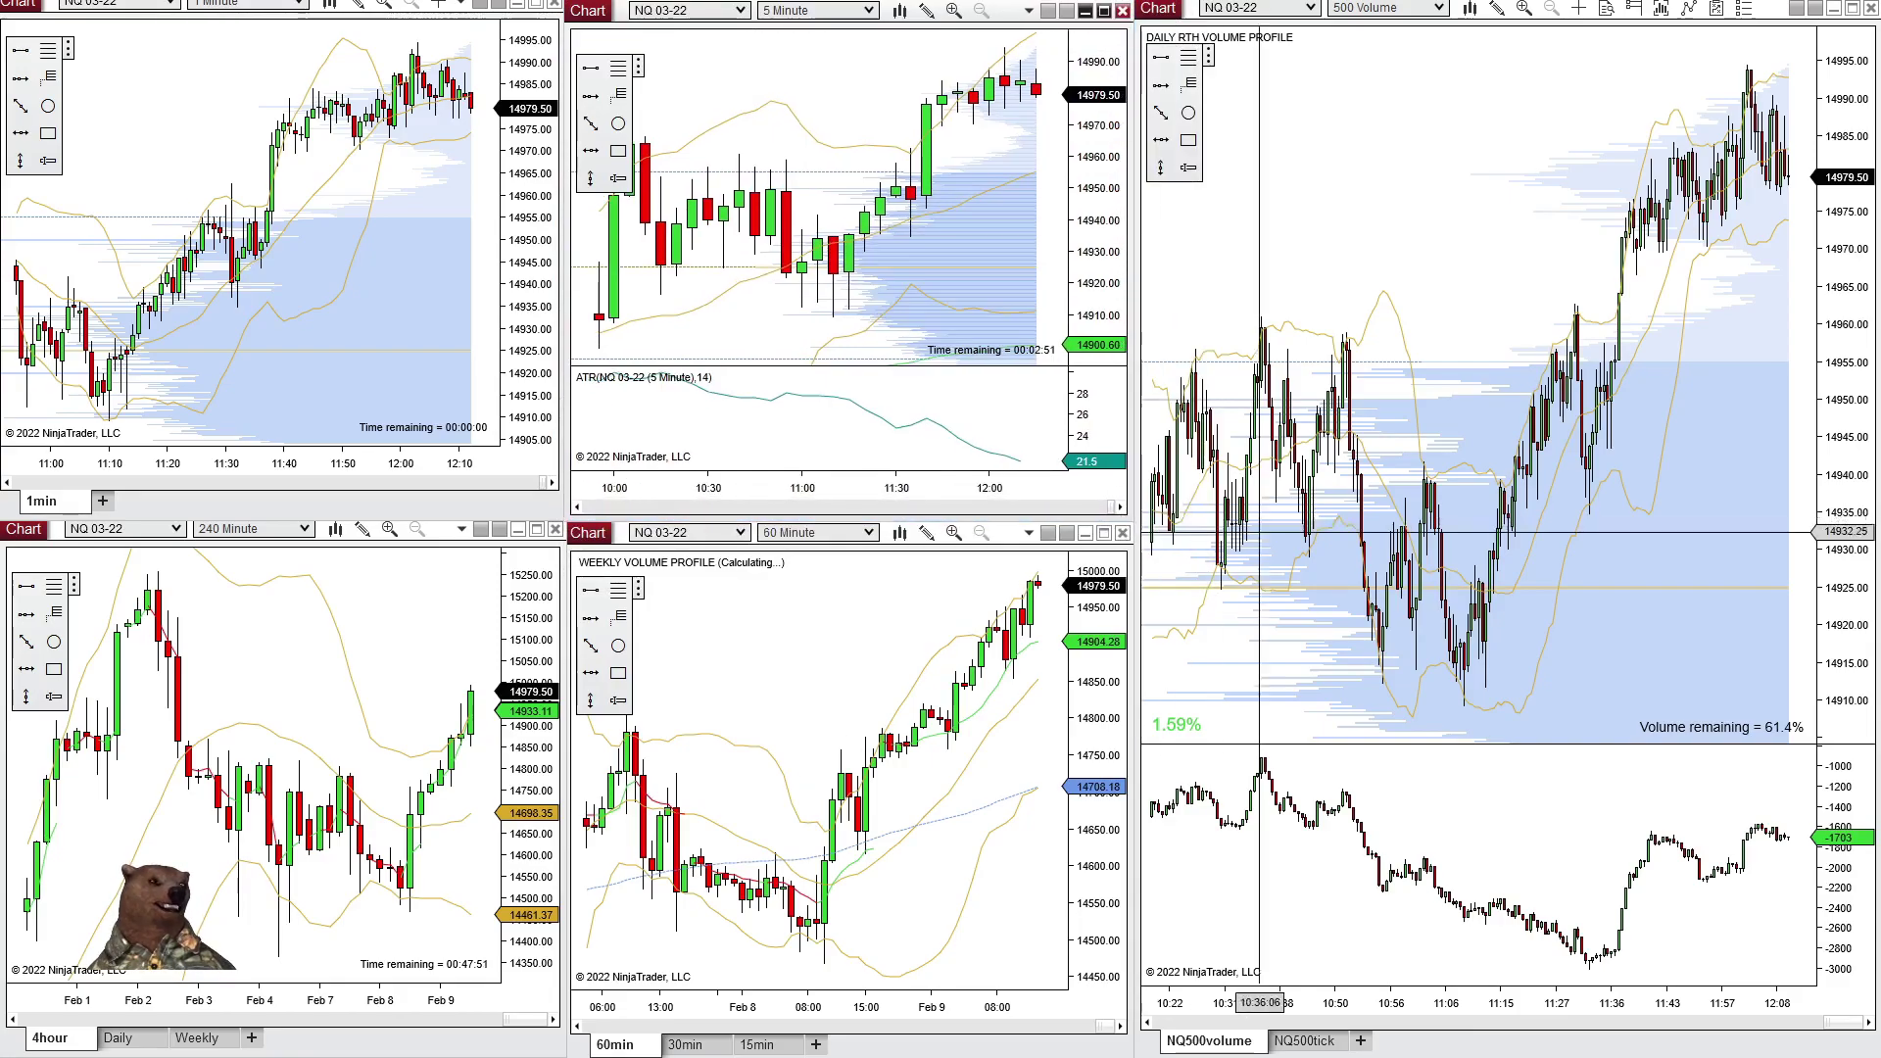